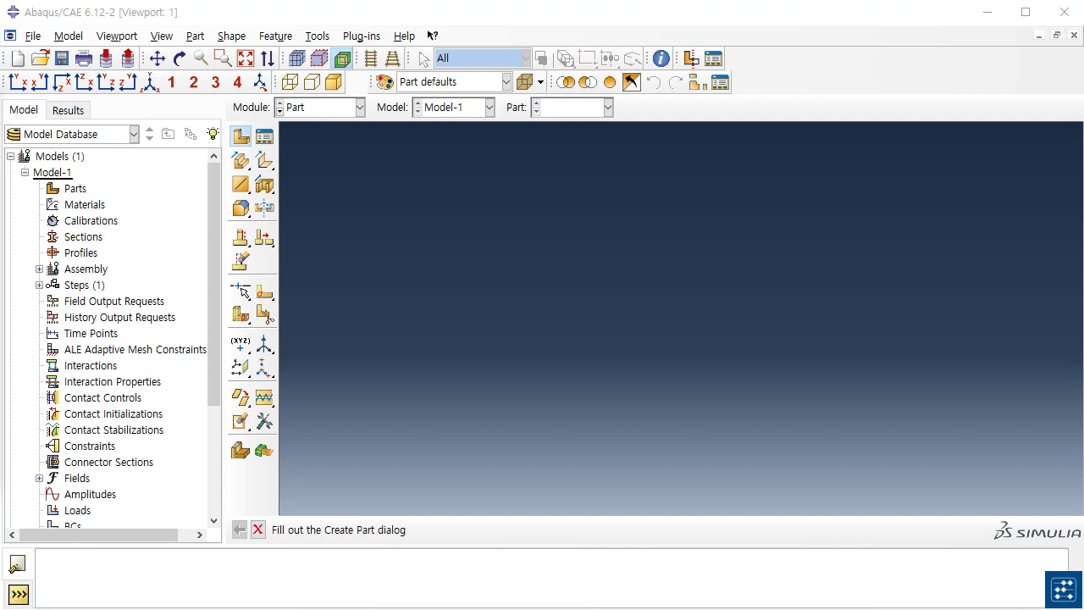
Create a 2D planar deformable shell part named Pipe with an approximate size of 200
left_click_drag(443, 118, 527, 149)
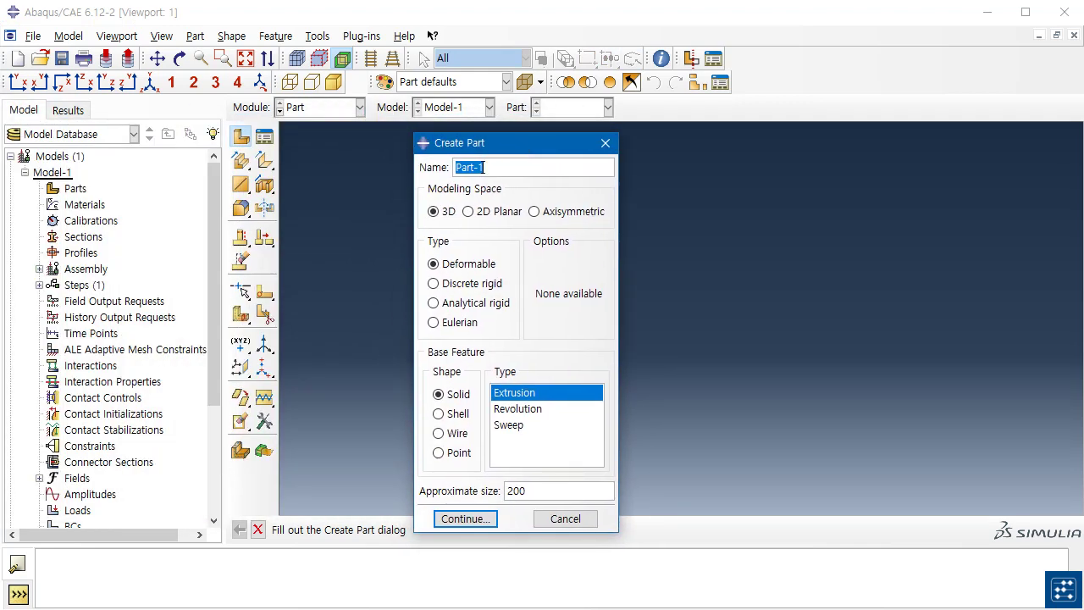
type("Pipe")
left_click(468, 211)
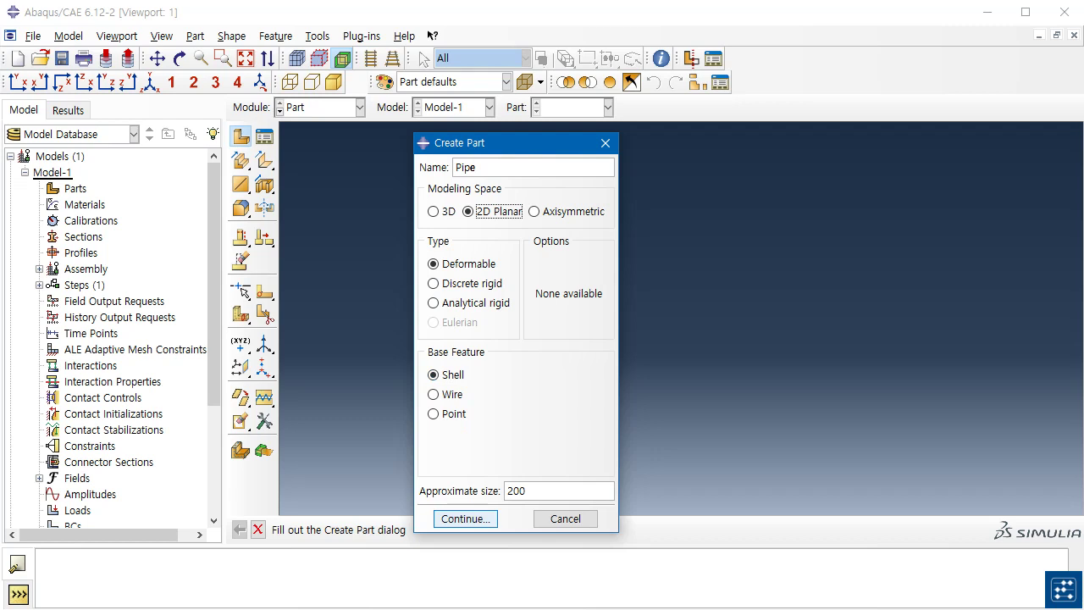
key("Return")
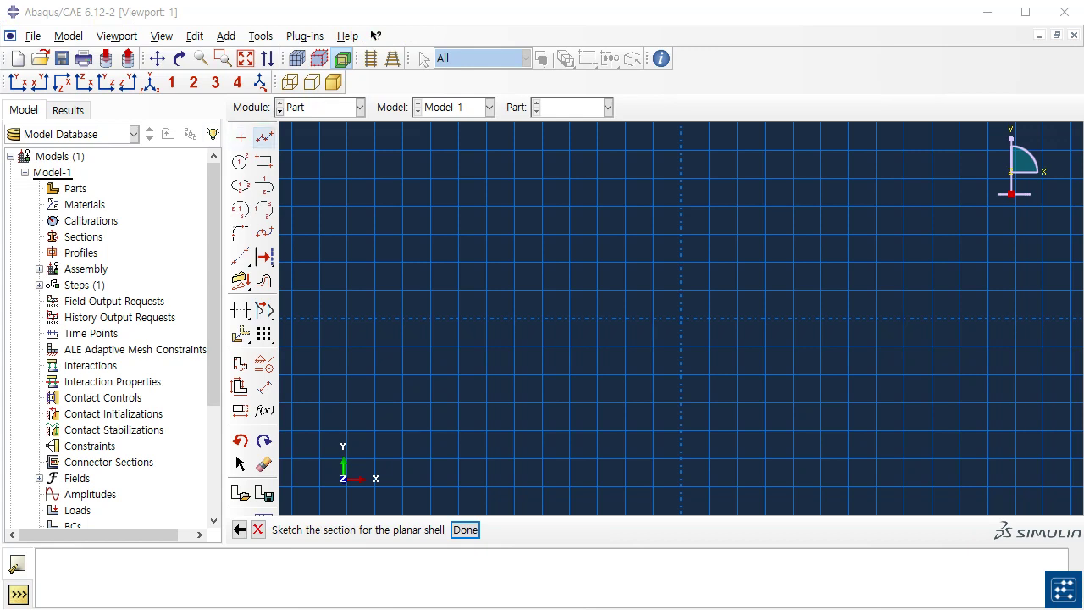
Sketch a vertical line from (0,6) to (0,12)
left_click(264, 136)
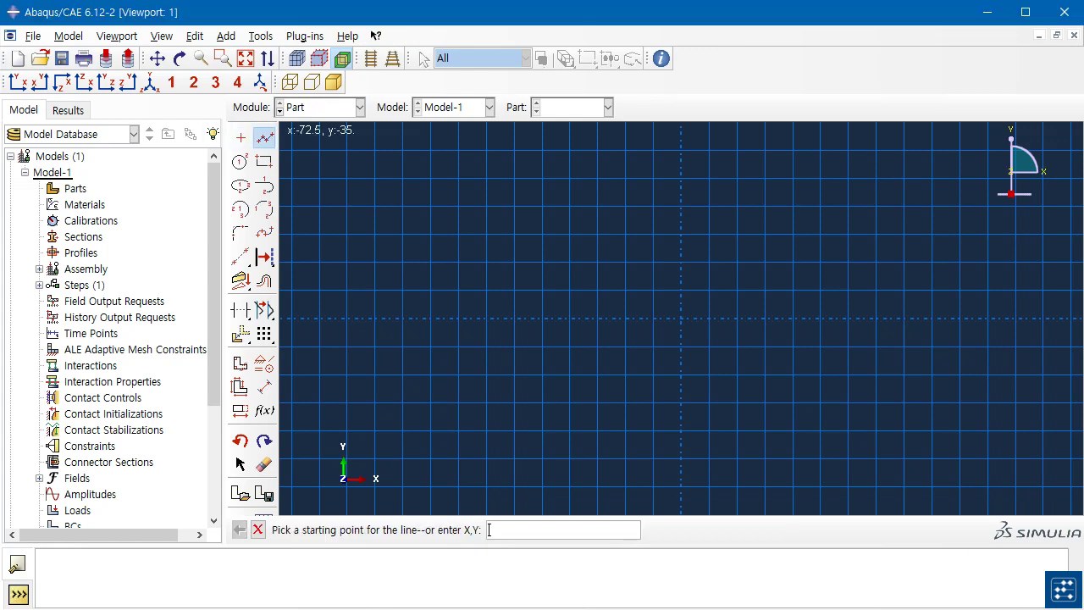
type("0,0")
key("Return")
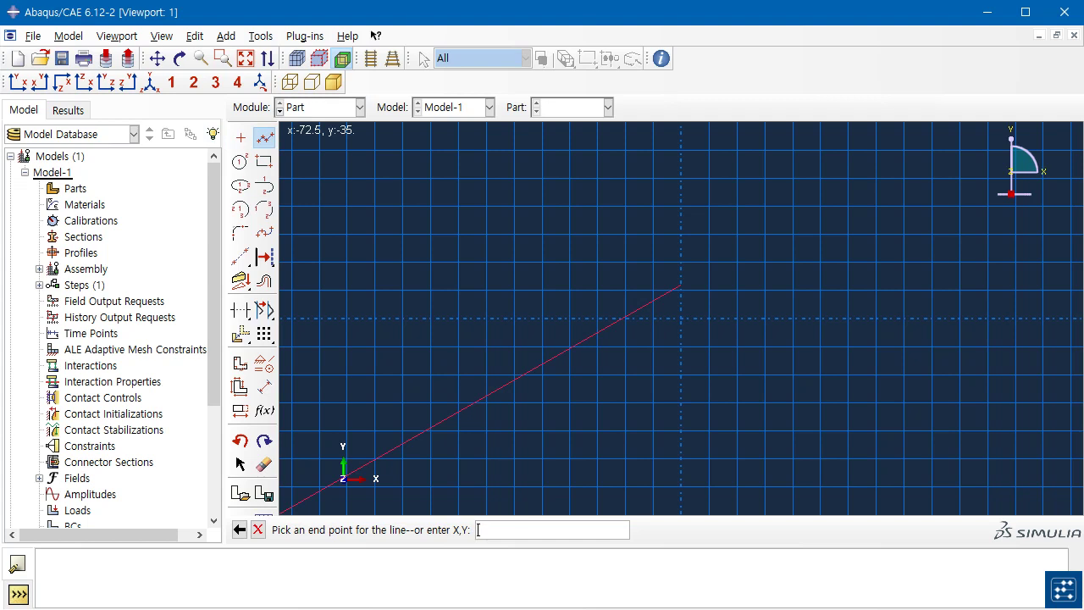
type("0,12")
key("Return")
key("Escape")
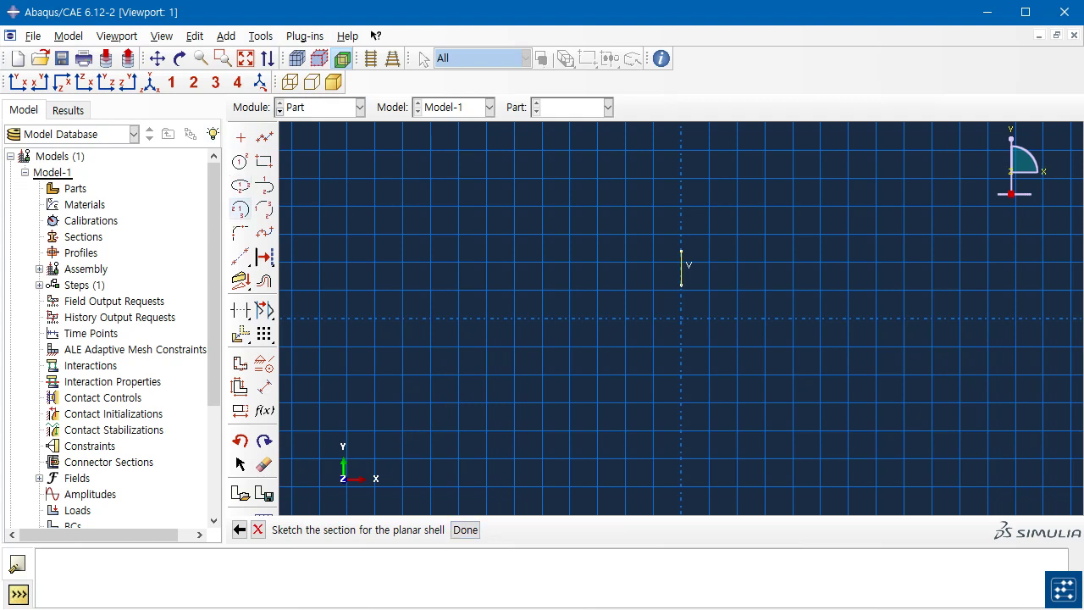
Sketch the outer quarter arc centred at (0,0), running from (0,12) to (12,0)
left_click(241, 210)
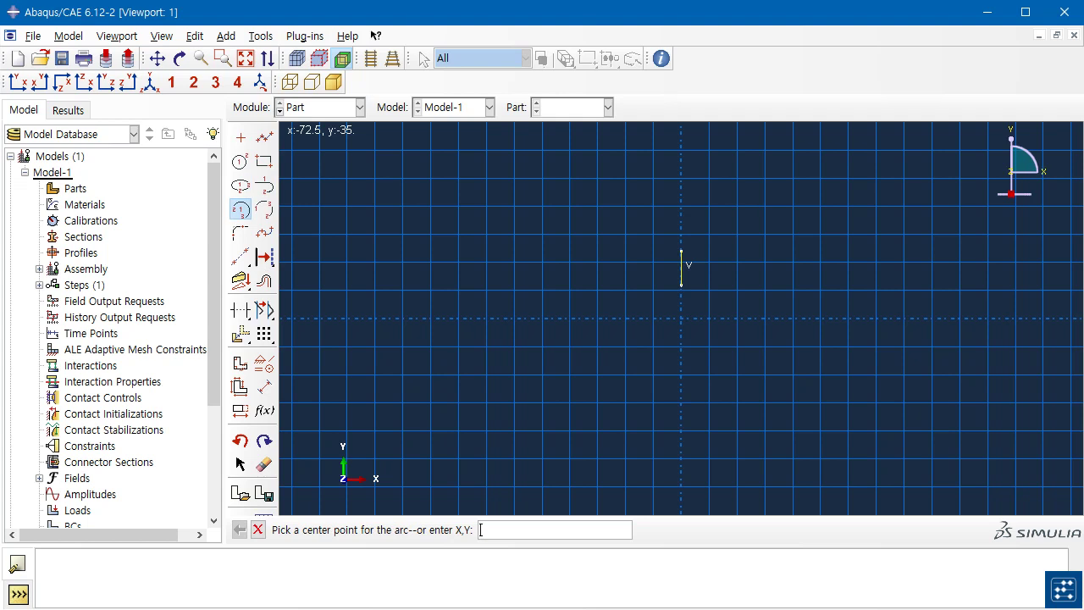
type("0,0")
key("Return")
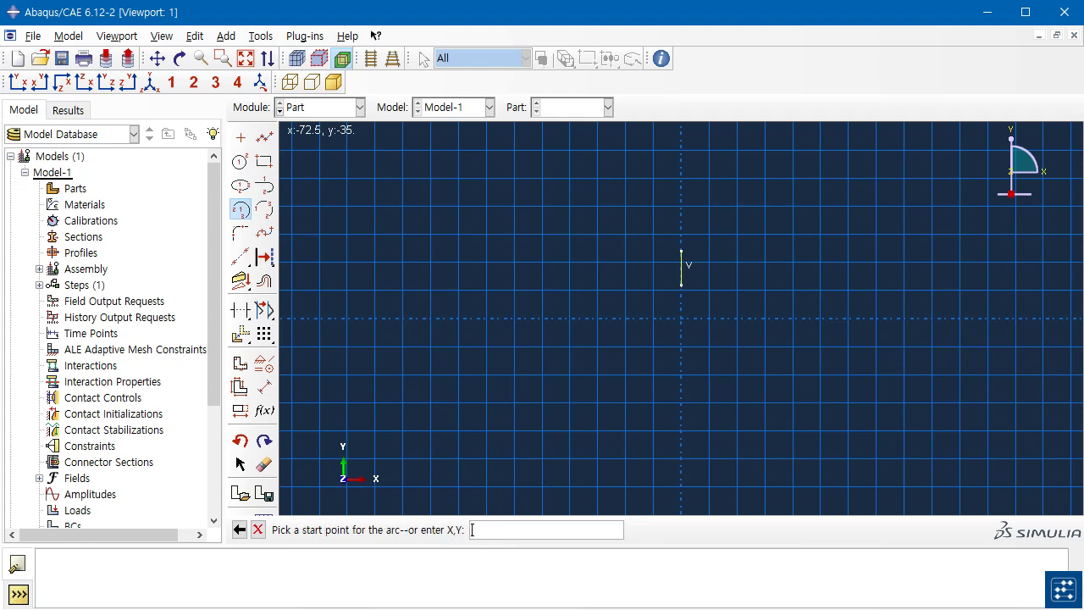
type("0,1")
key("Return")
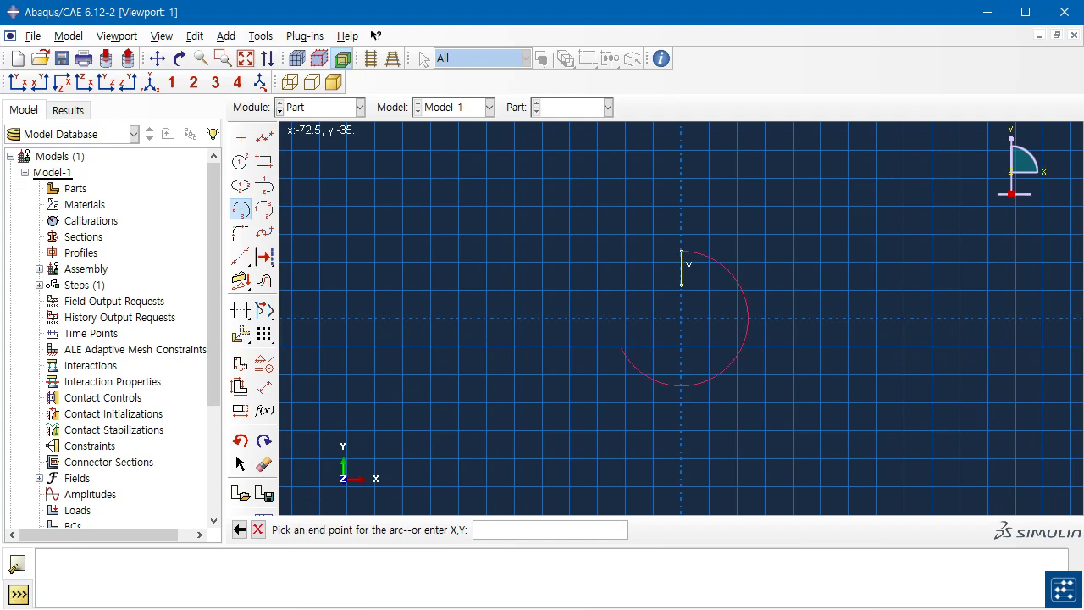
type("12,0")
key("Return")
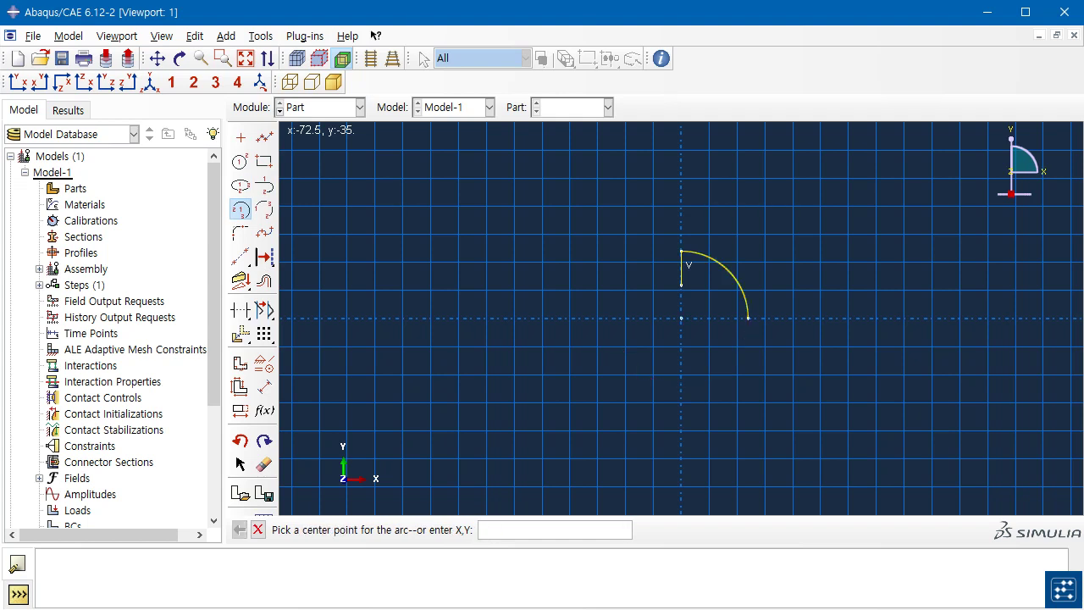
key("Escape")
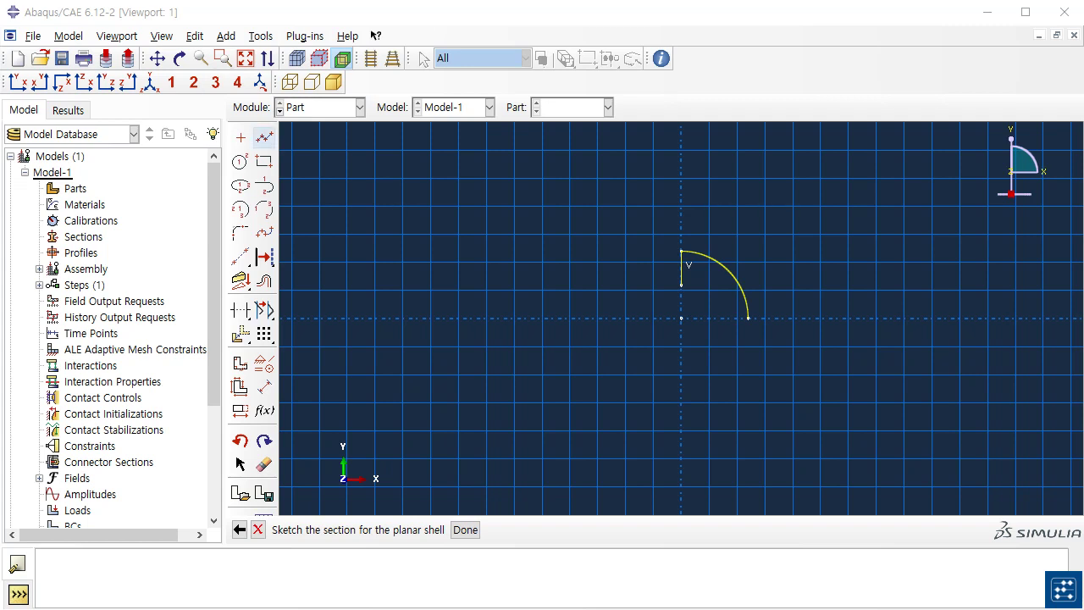
Sketch a horizontal line from (12,0) to (6,0)
left_click(264, 138)
type("12,0")
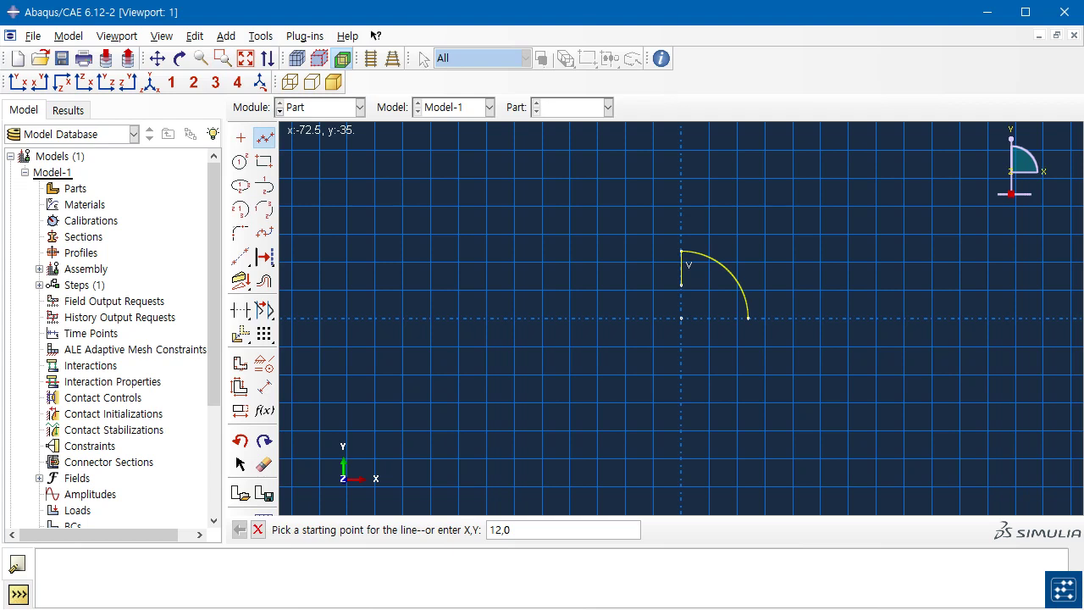
key("Return")
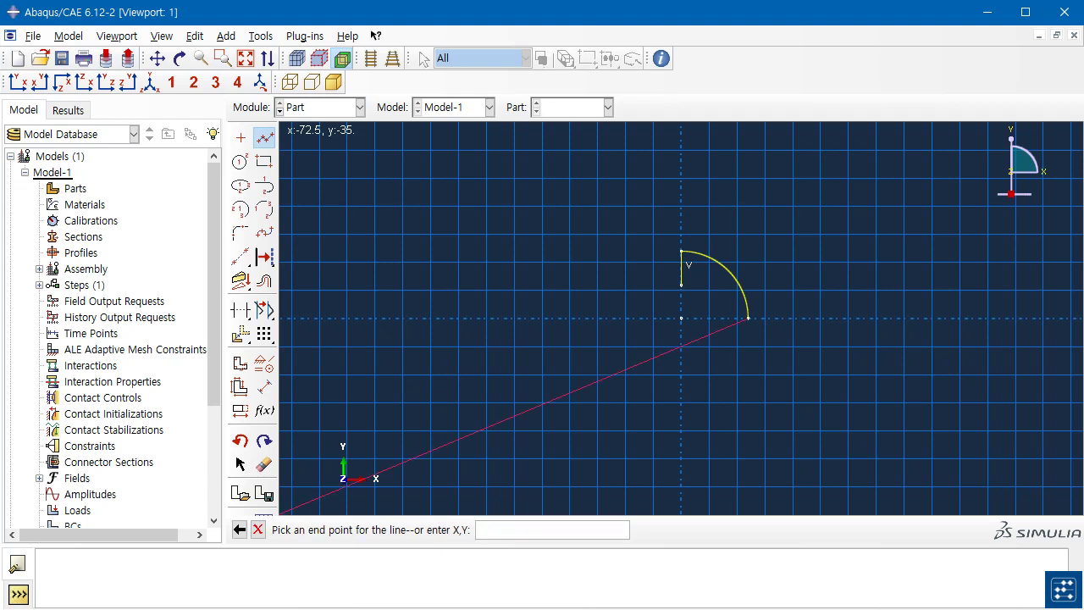
type("6,0")
key("Return")
key("Escape")
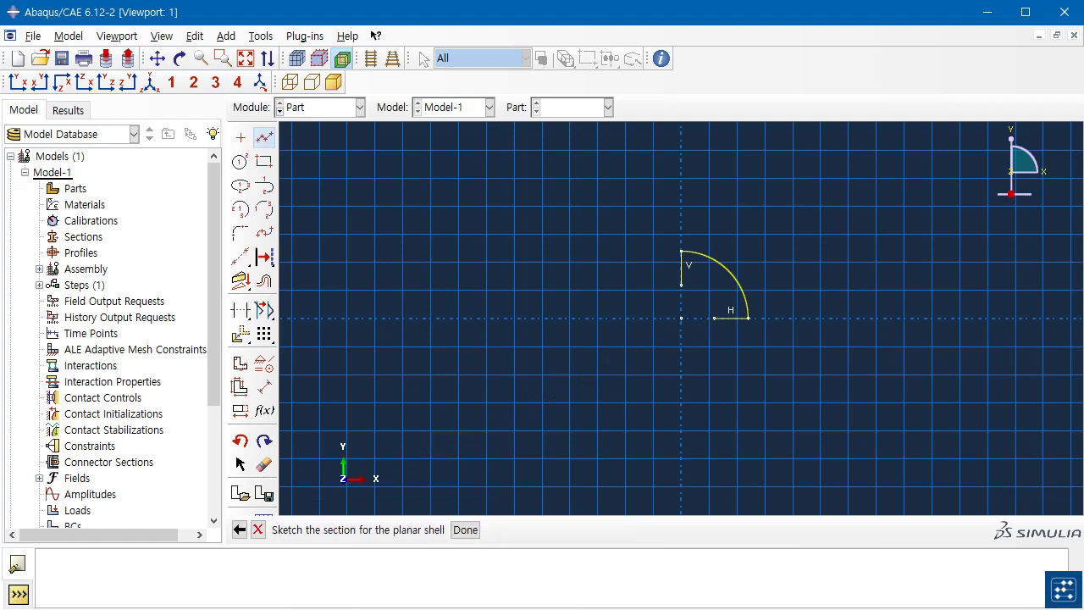
Close the profile with an inner arc centred at (0,0) from (0,6) to (6,0), and finish the section sketch
left_click(241, 208)
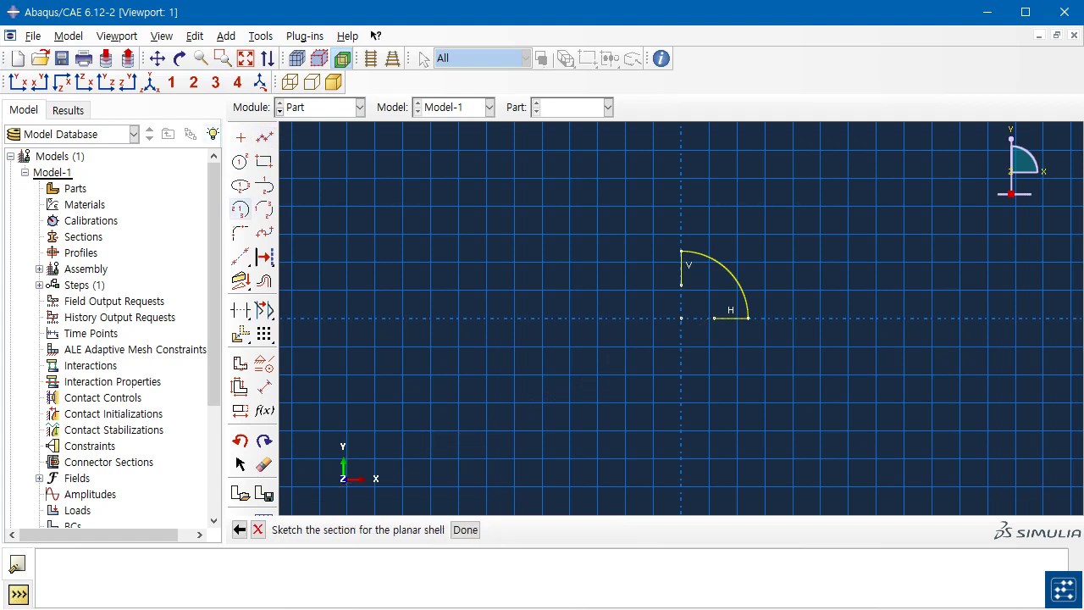
left_click(241, 208)
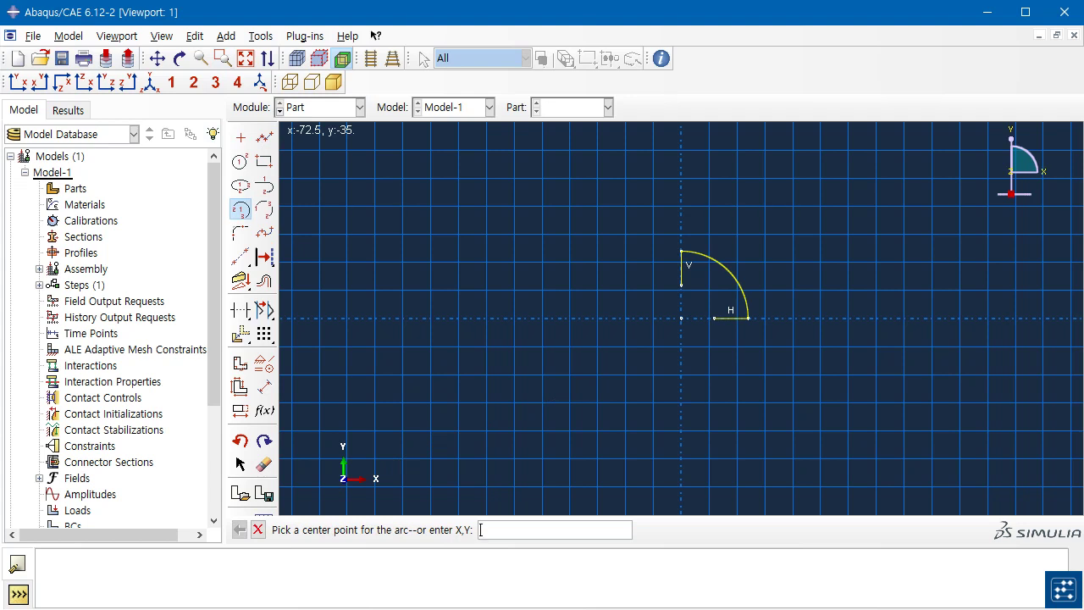
type("0,0")
key("Return")
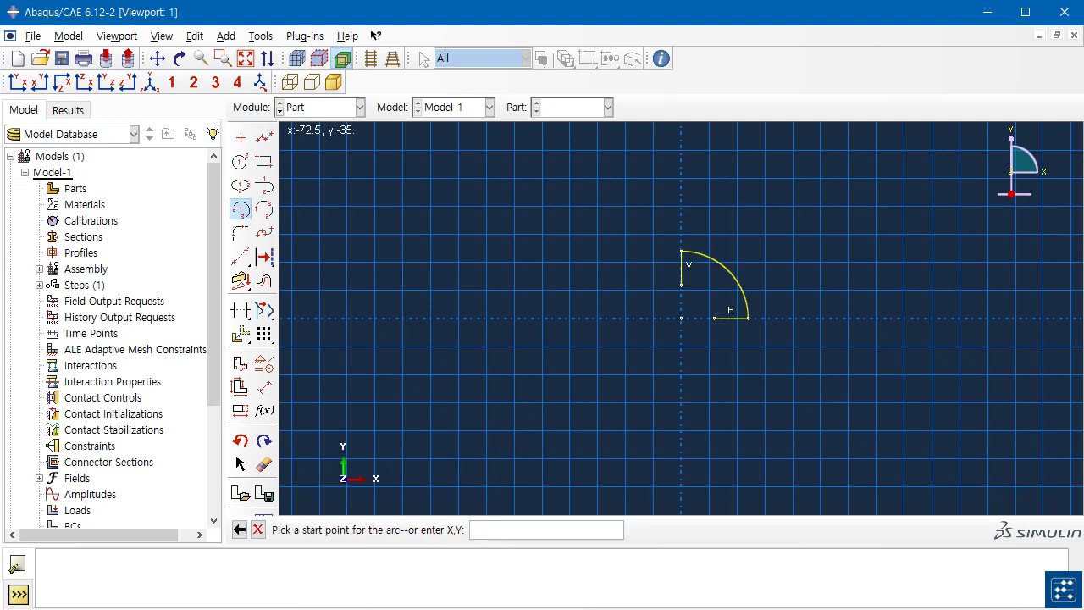
type("0,6")
key("Return")
type("6,0")
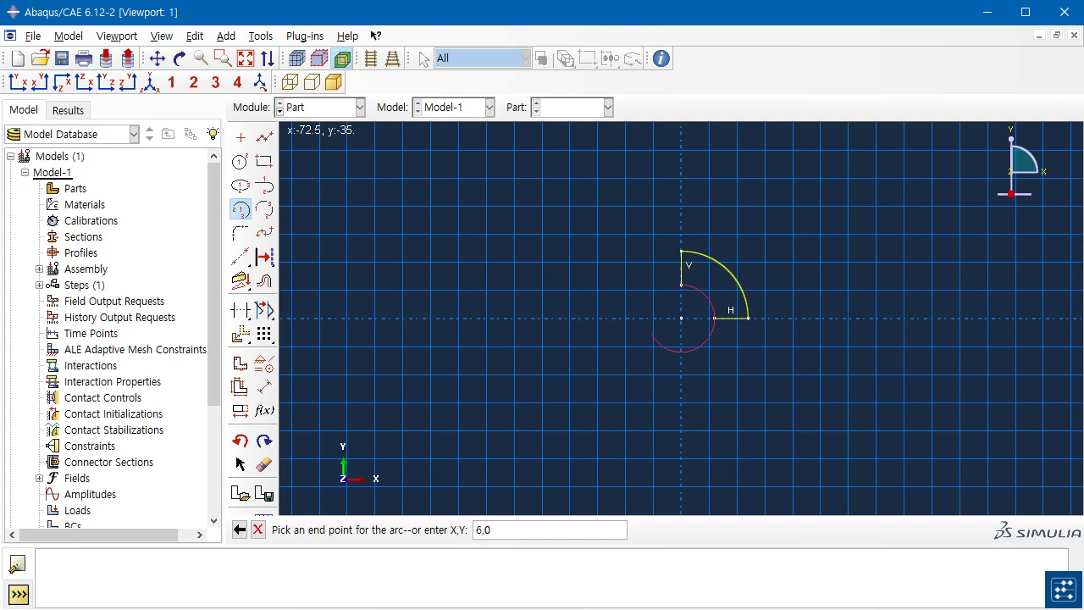
key("Return")
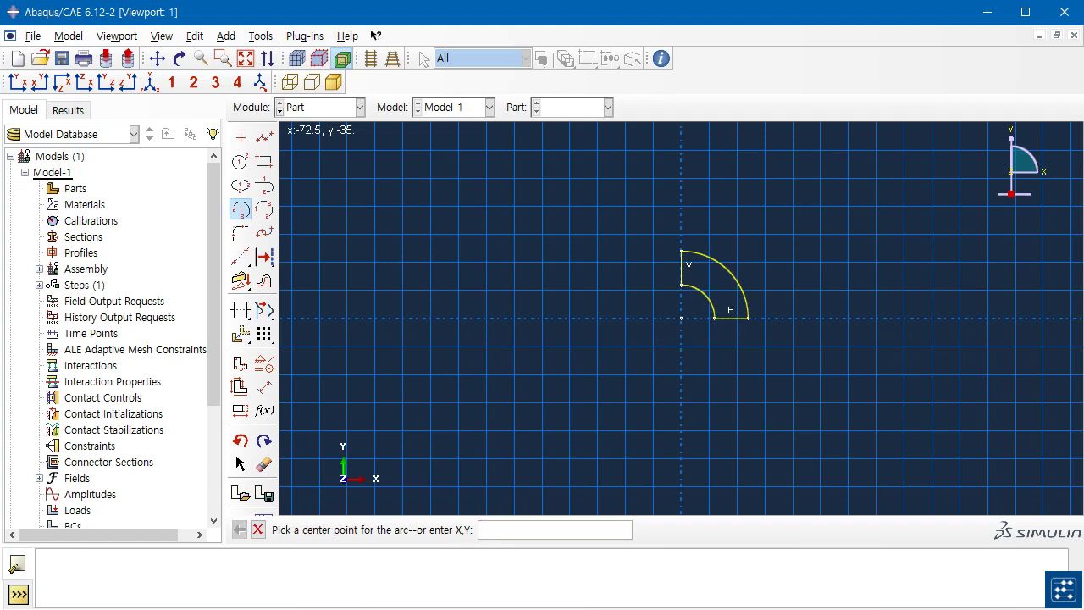
key("Escape")
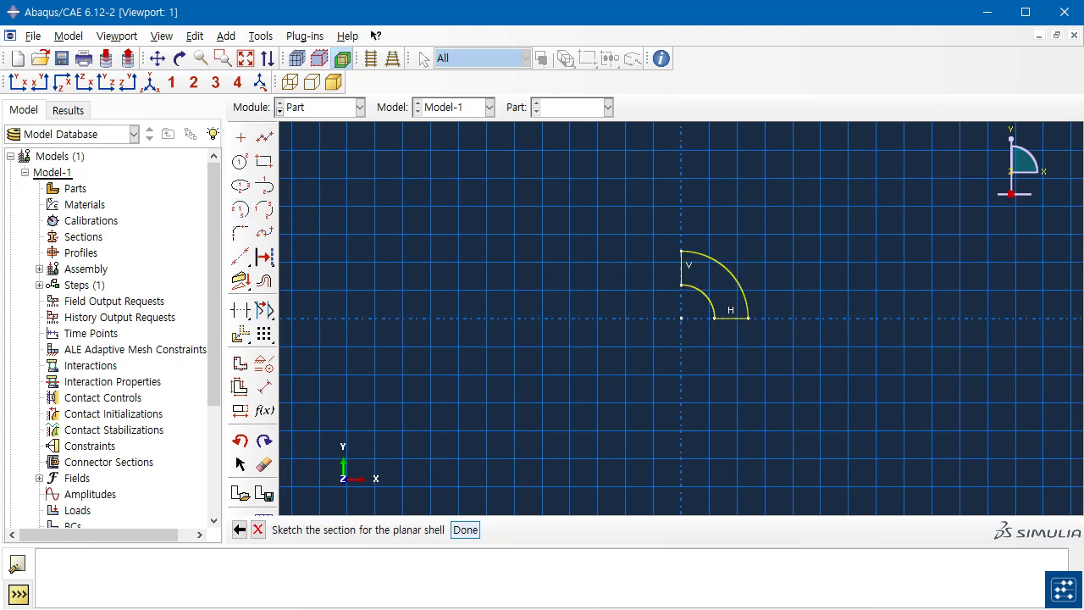
left_click(465, 530)
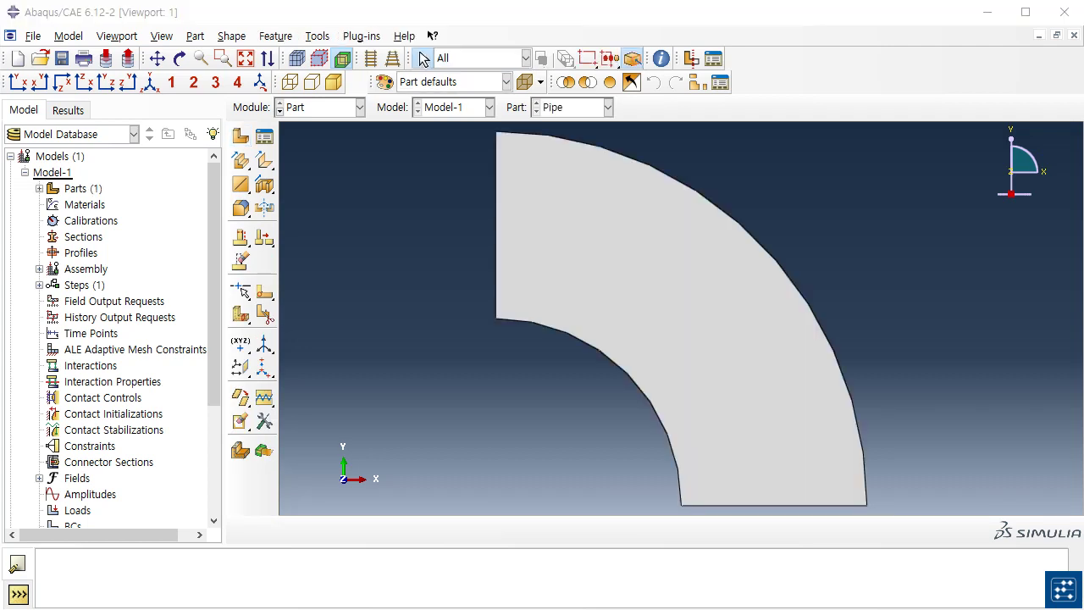
Start saving the model database under a new name and create a directory named PlaneStrain in C:\Temp
left_click(33, 35)
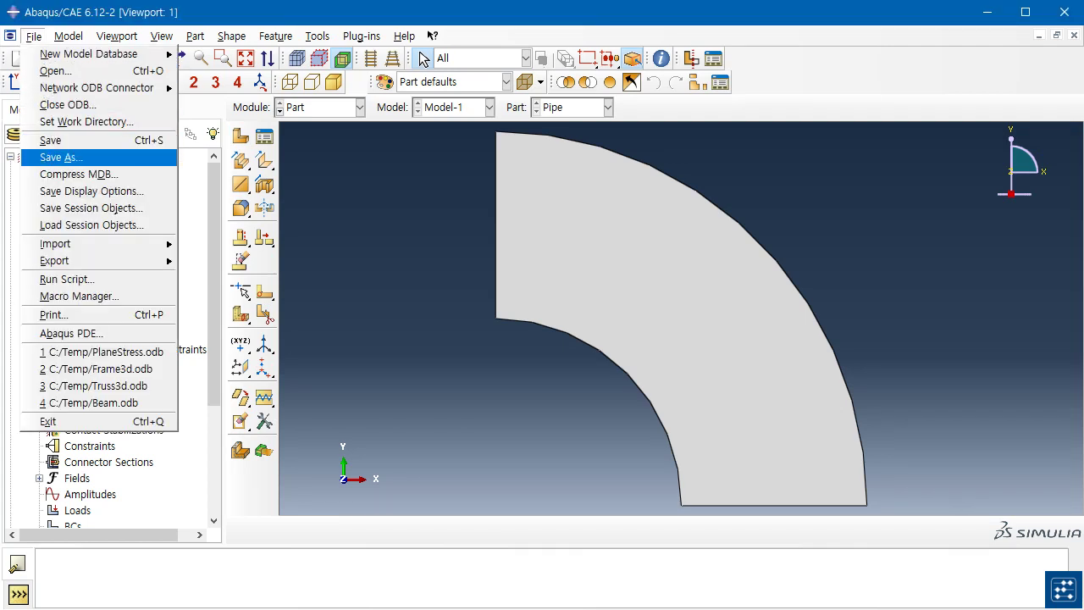
left_click(59, 158)
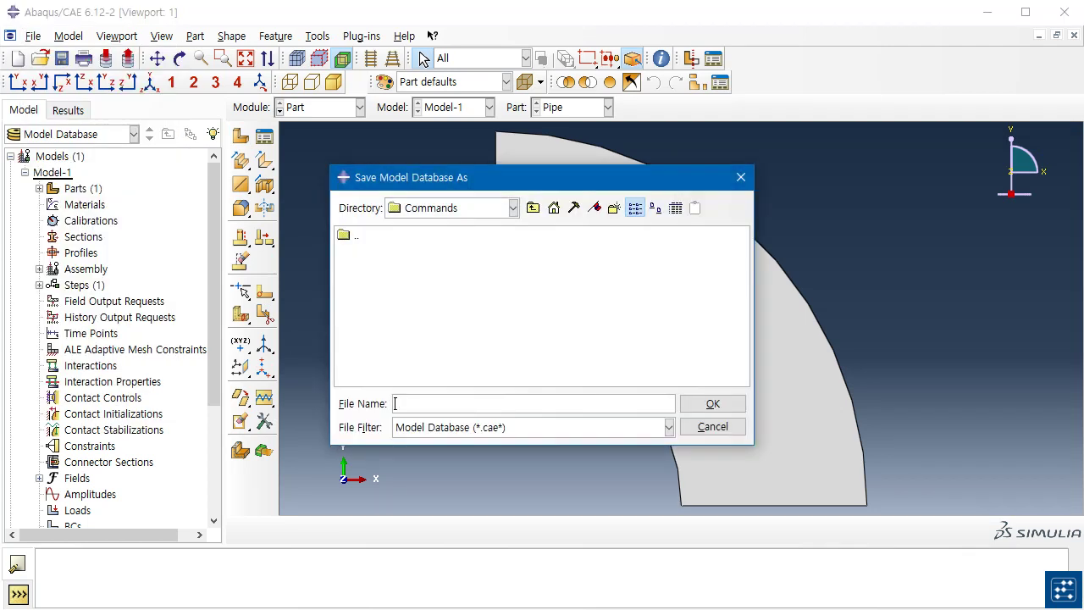
left_click(451, 207)
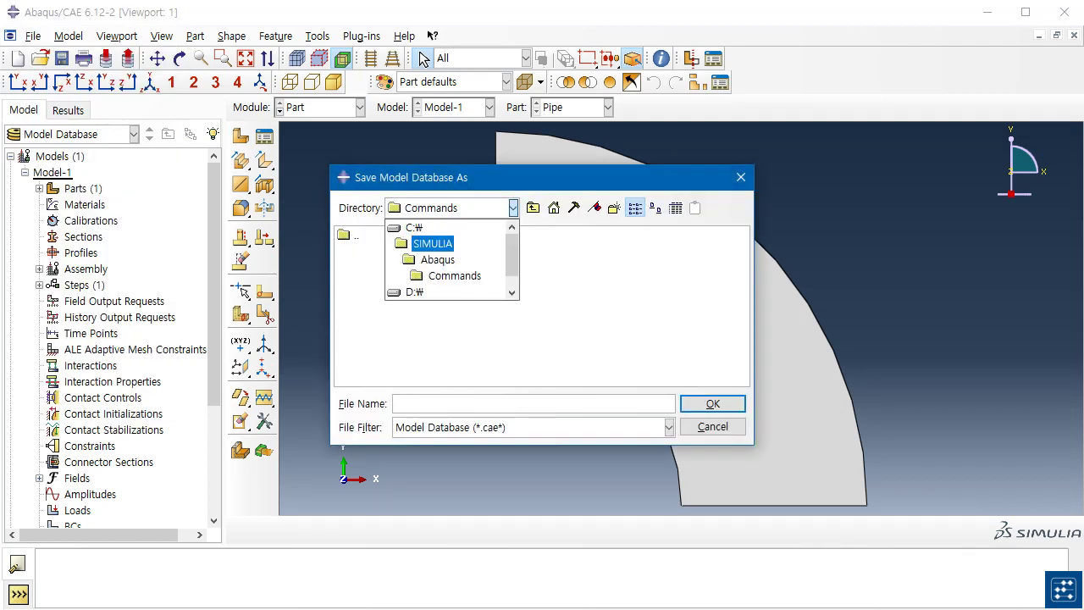
left_click(413, 227)
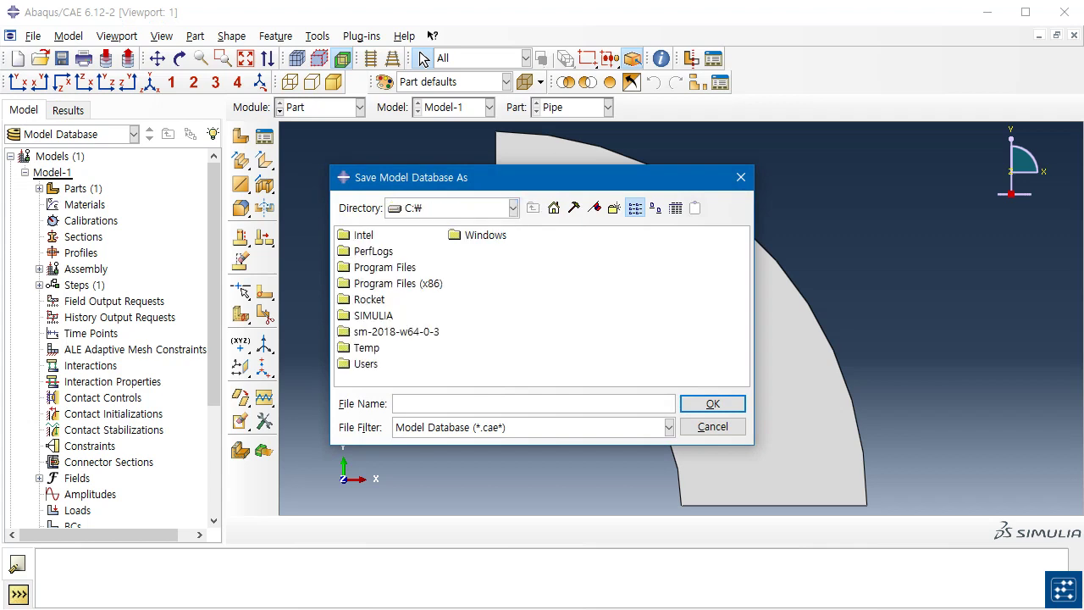
double_click(366, 347)
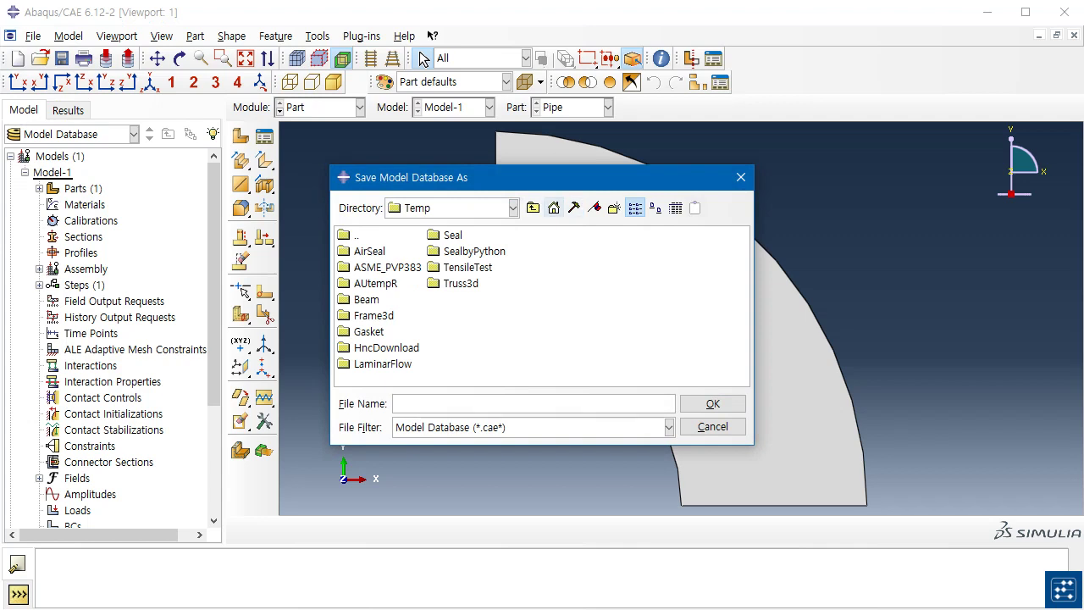
left_click(614, 207)
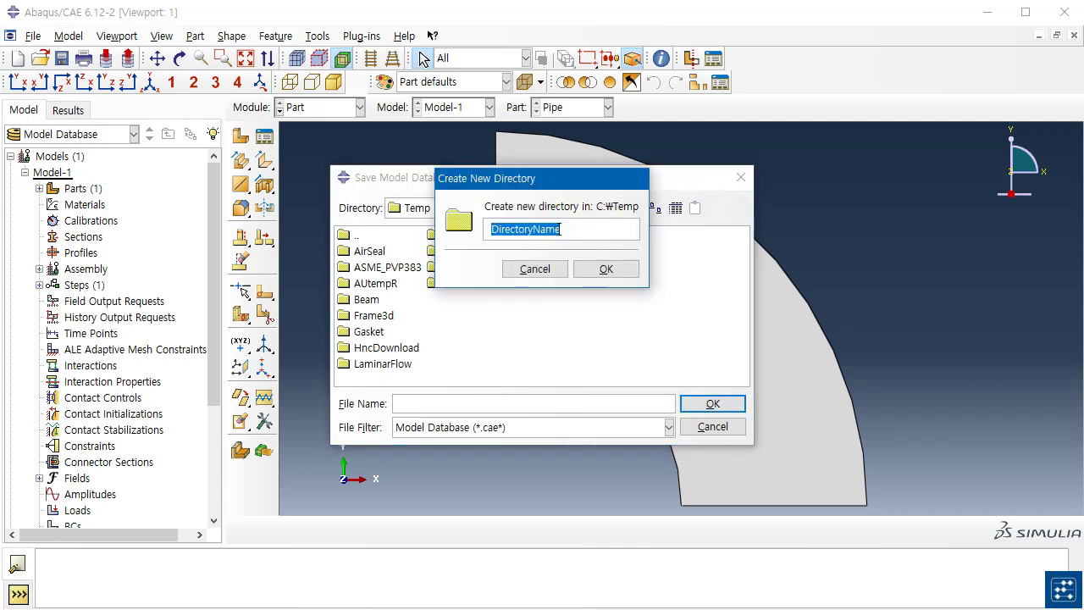
left_click_drag(564, 190, 656, 268)
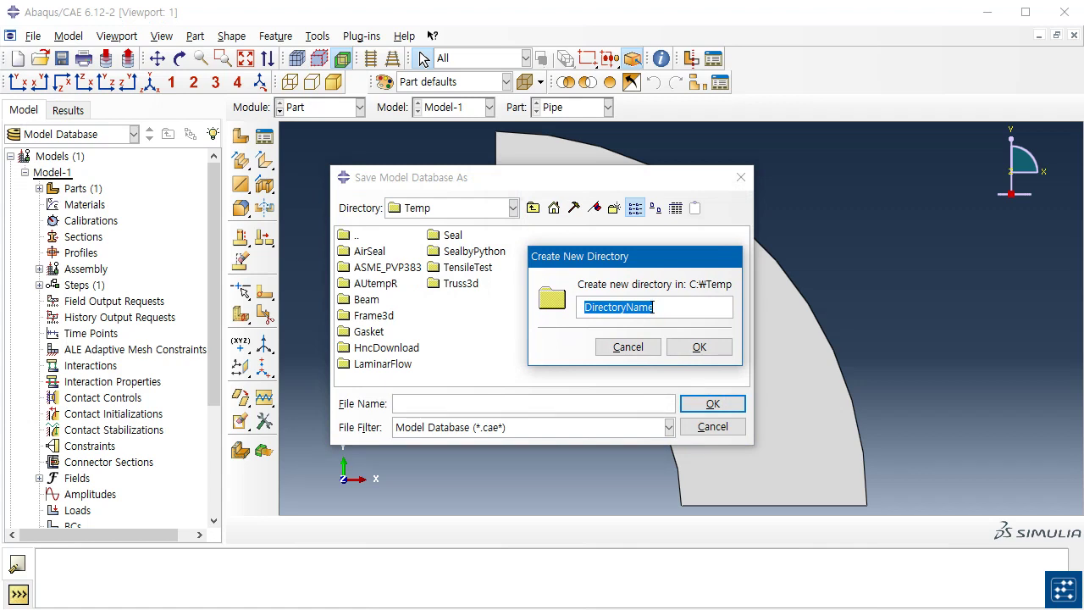
type("Pla")
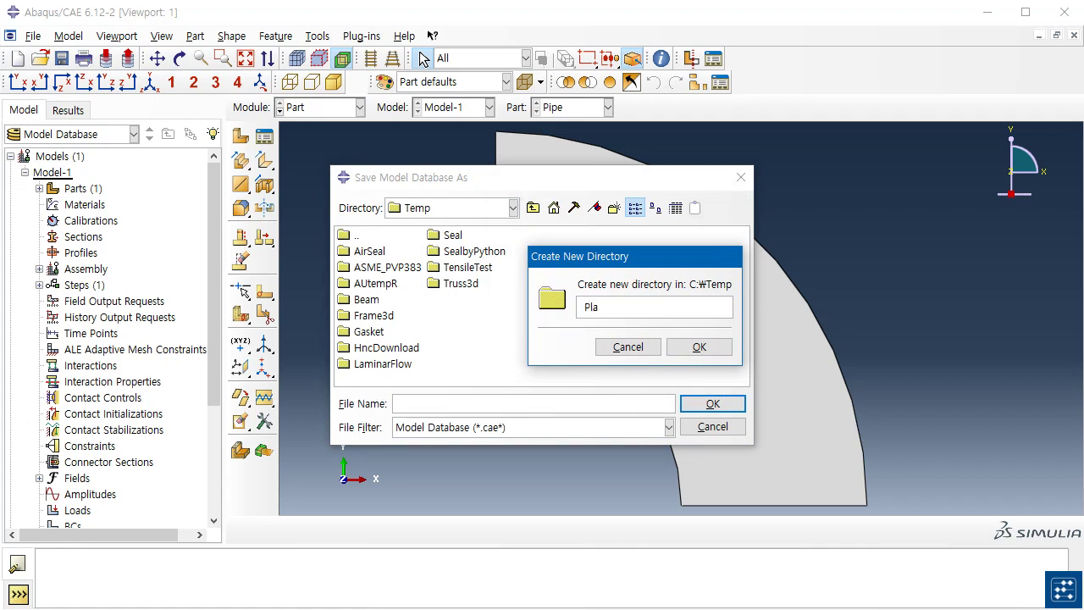
type("neStrain")
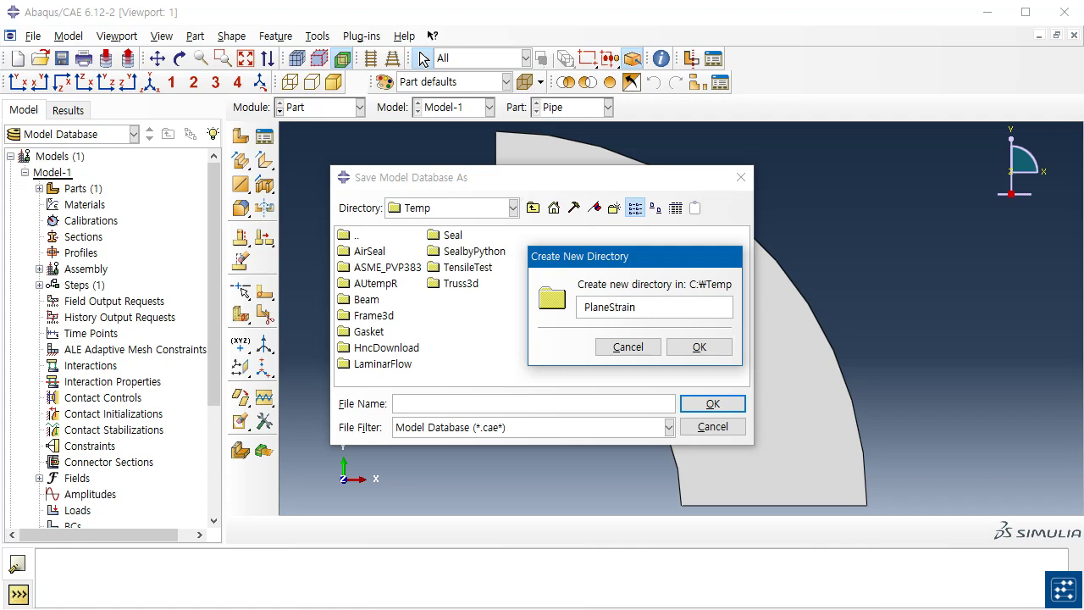
key("Return")
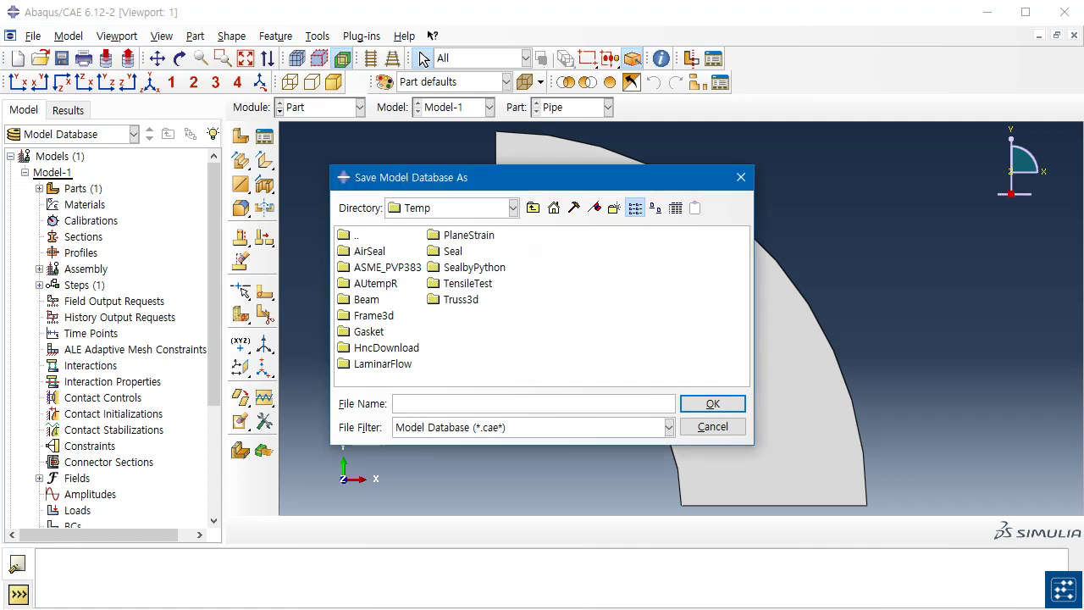
Save the model database as Pipe in the PlaneStrain directory
left_click(468, 235)
right_click(486, 241)
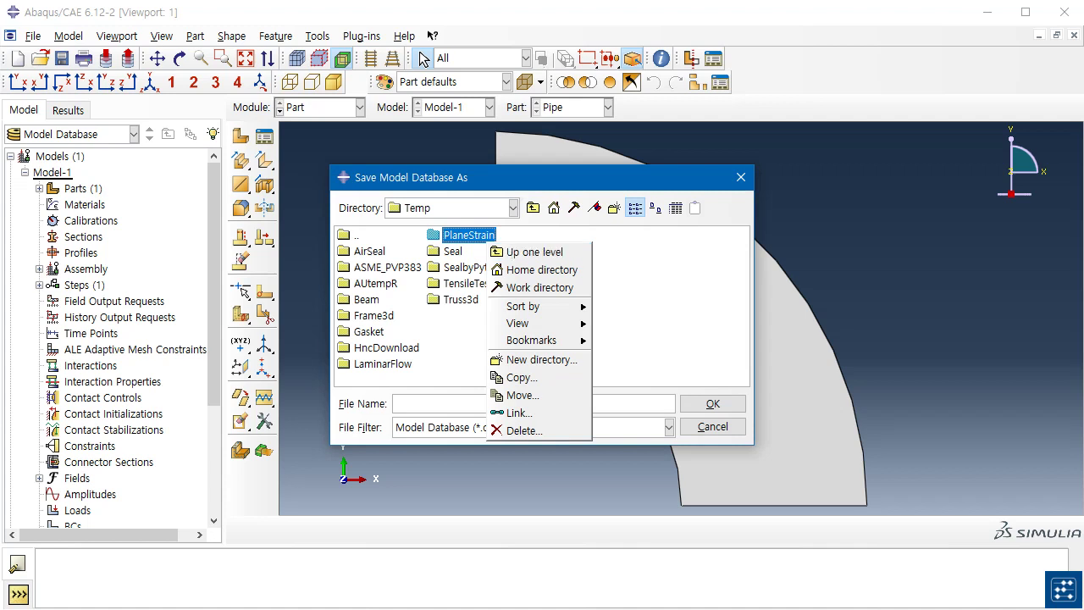
left_click(469, 235)
double_click(469, 235)
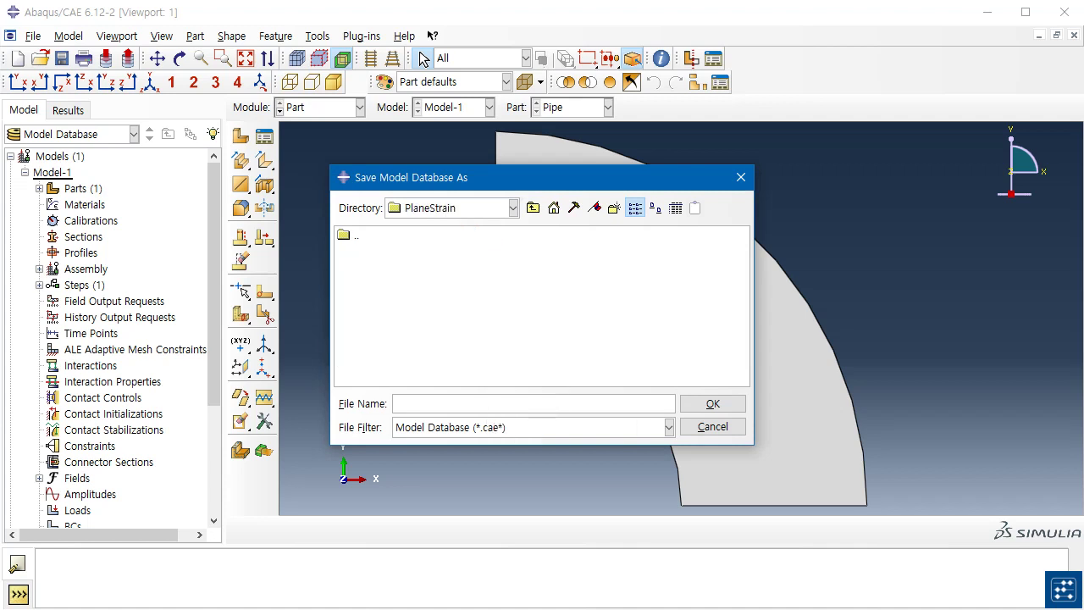
type("Pipe")
key("Return")
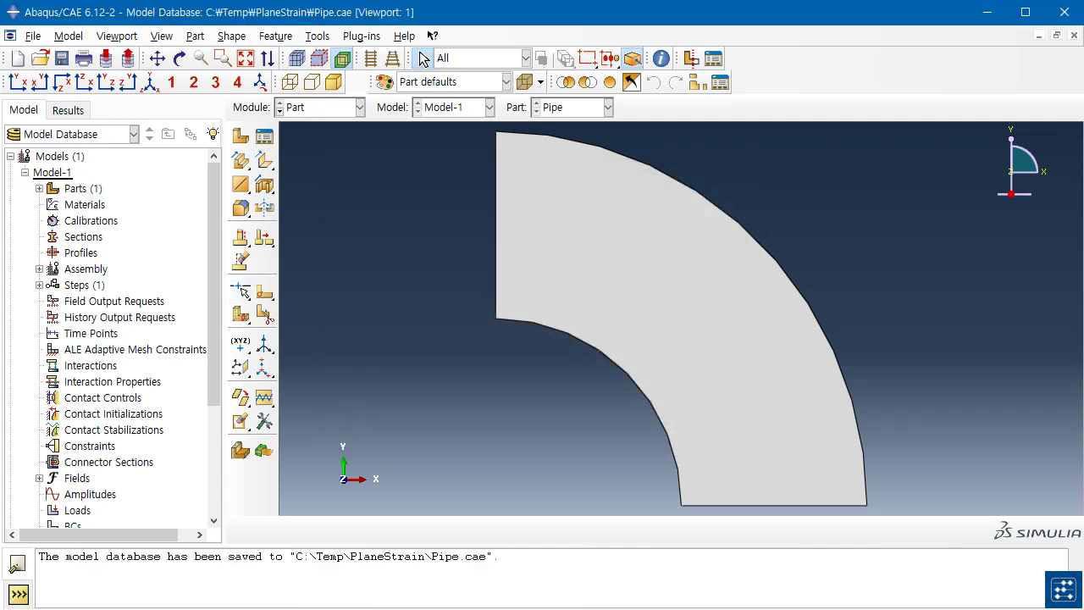
Switch from the Part module to the Property module
left_click(320, 107)
left_click(309, 140)
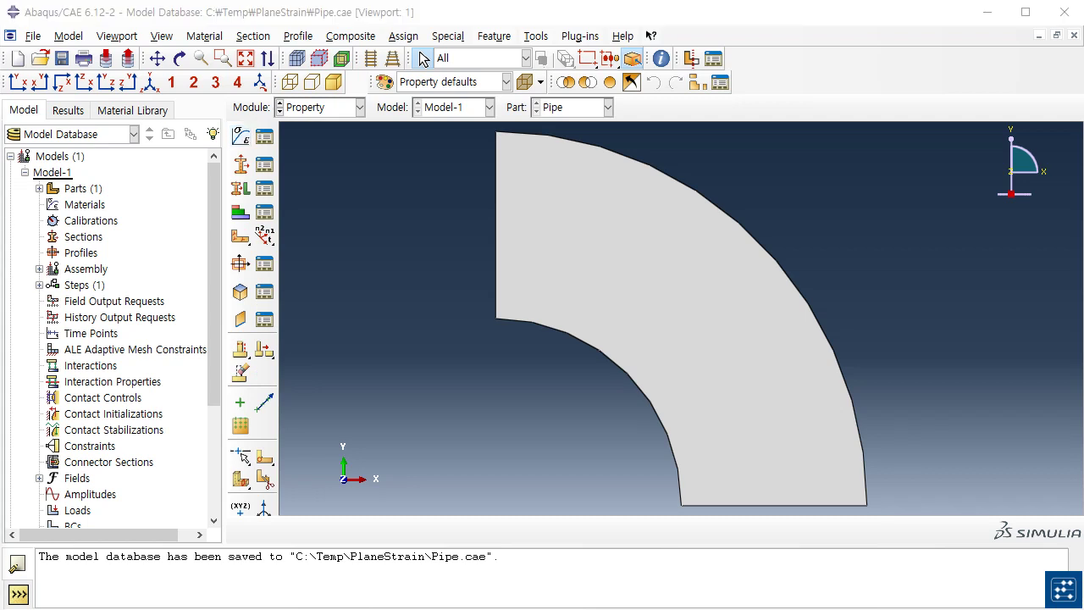
Create a material named Alloy Steel and add an Elastic mechanical behavior to it
left_click(240, 136)
left_click_drag(280, 117, 564, 32)
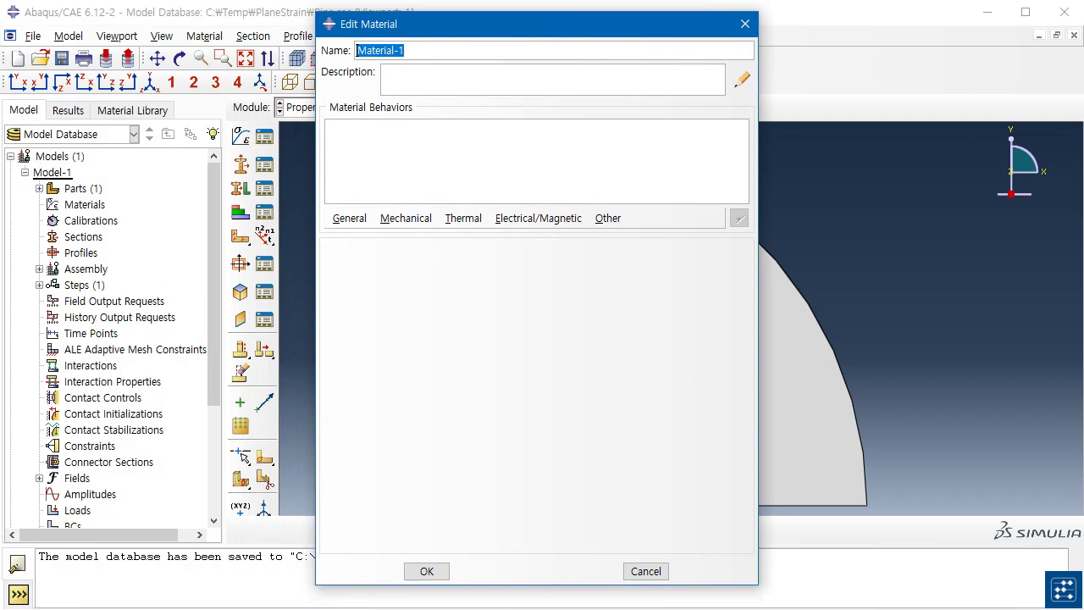
type("Alloy Steel")
key("alt+m")
key("Down")
key("Right")
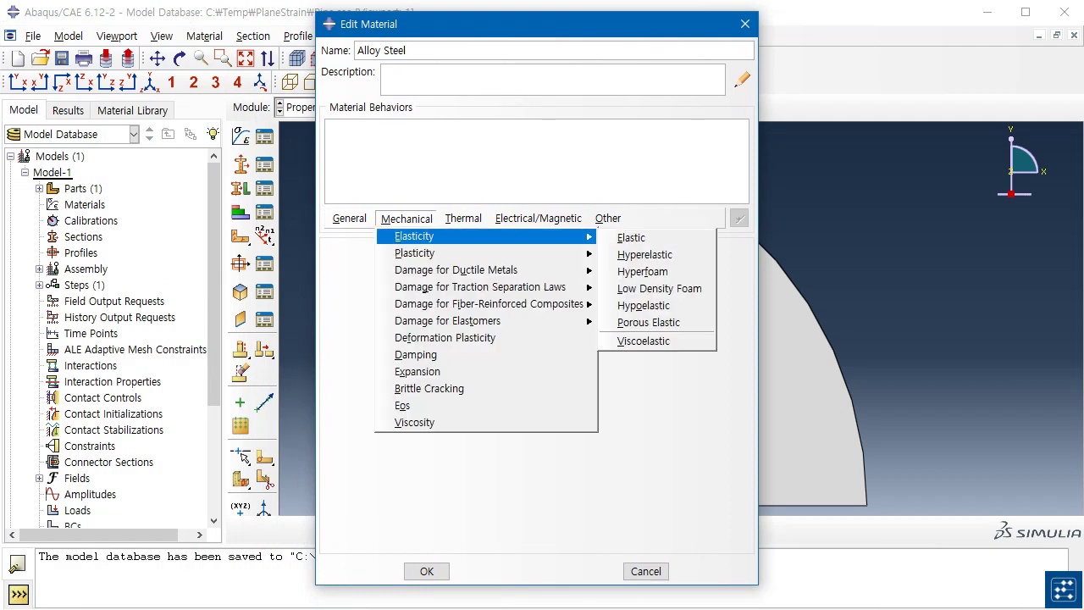
key("Down")
key("Return")
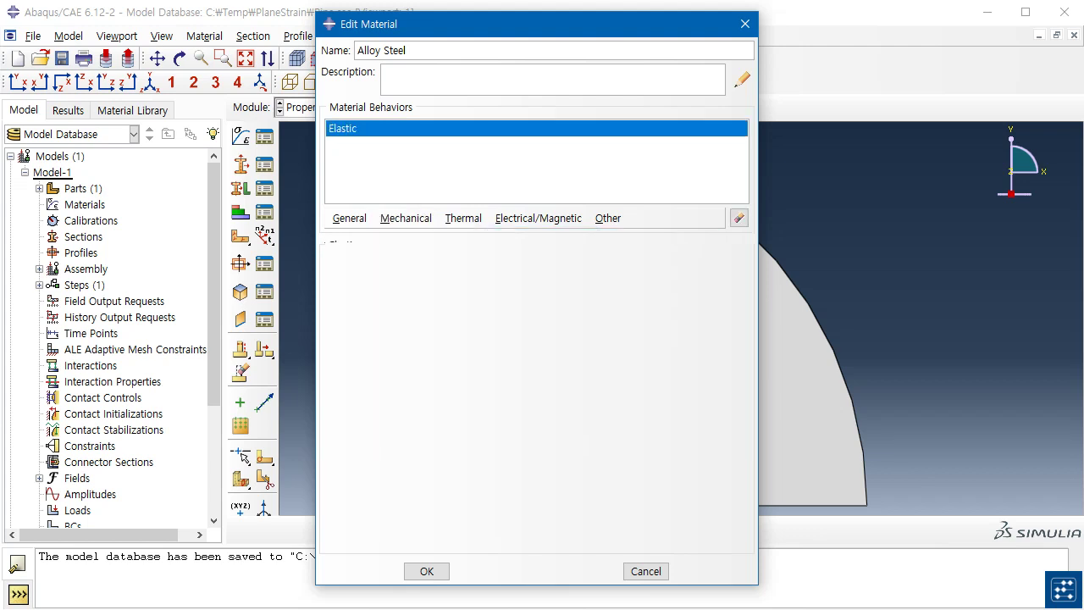
Set Alloy Steel's Young's modulus to 210000 and Poisson's ratio to 0.3, and finish the material definition
left_click(389, 449)
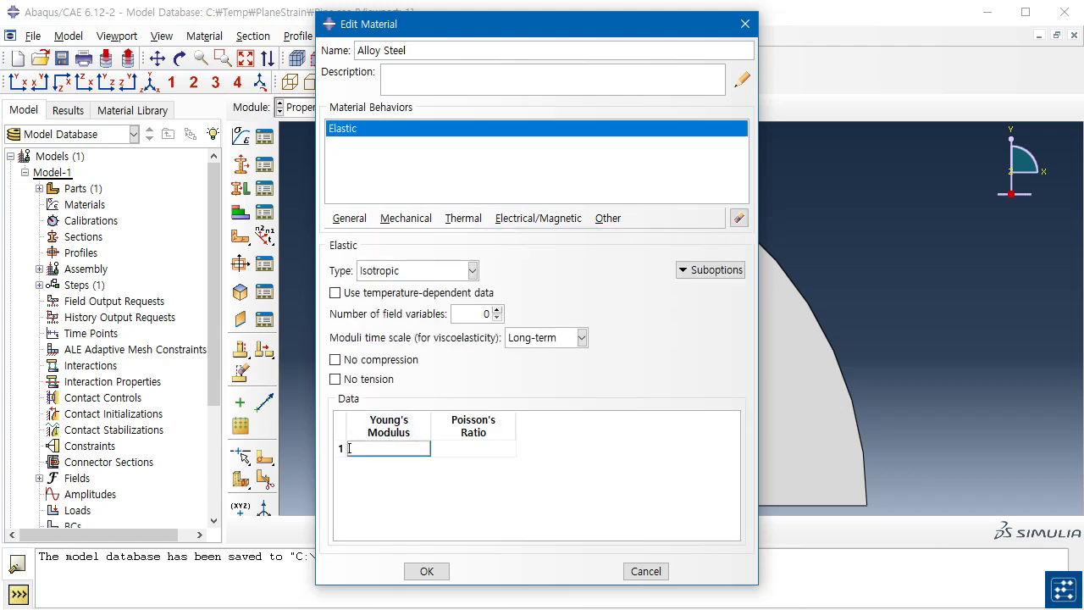
type("210000")
left_click(434, 448)
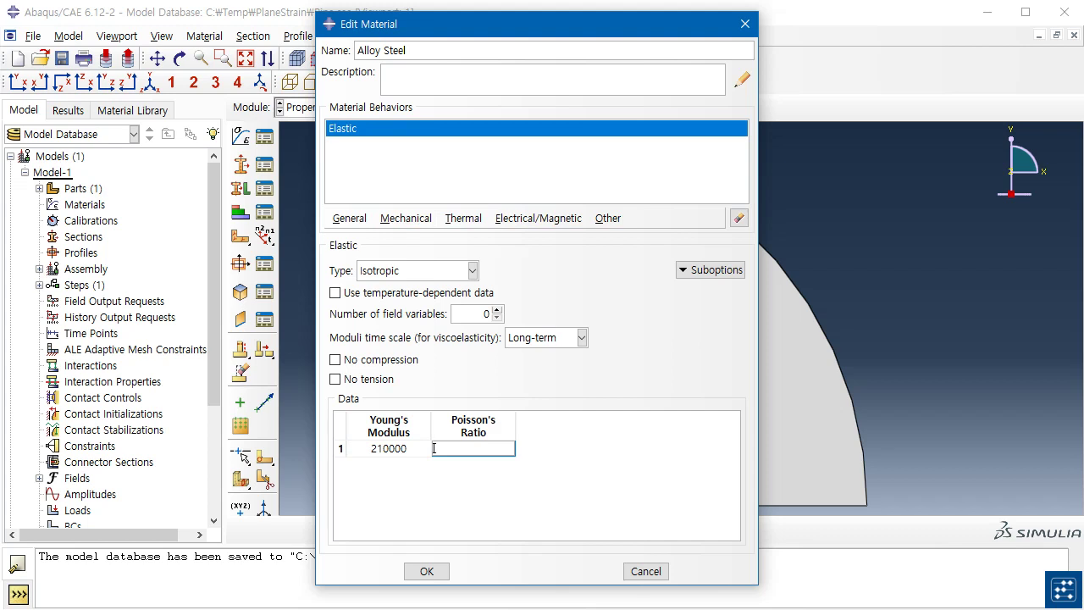
type("0.3")
left_click(426, 571)
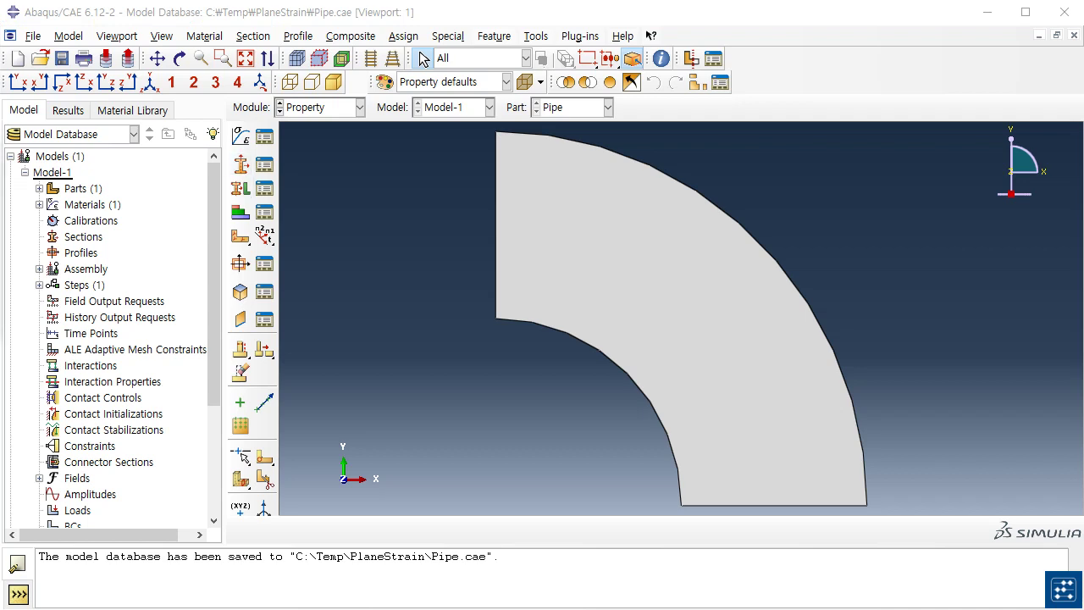
Create a solid, homogeneous section named Planar that uses the Alloy Steel material
left_click_drag(1, 158, 497, 239)
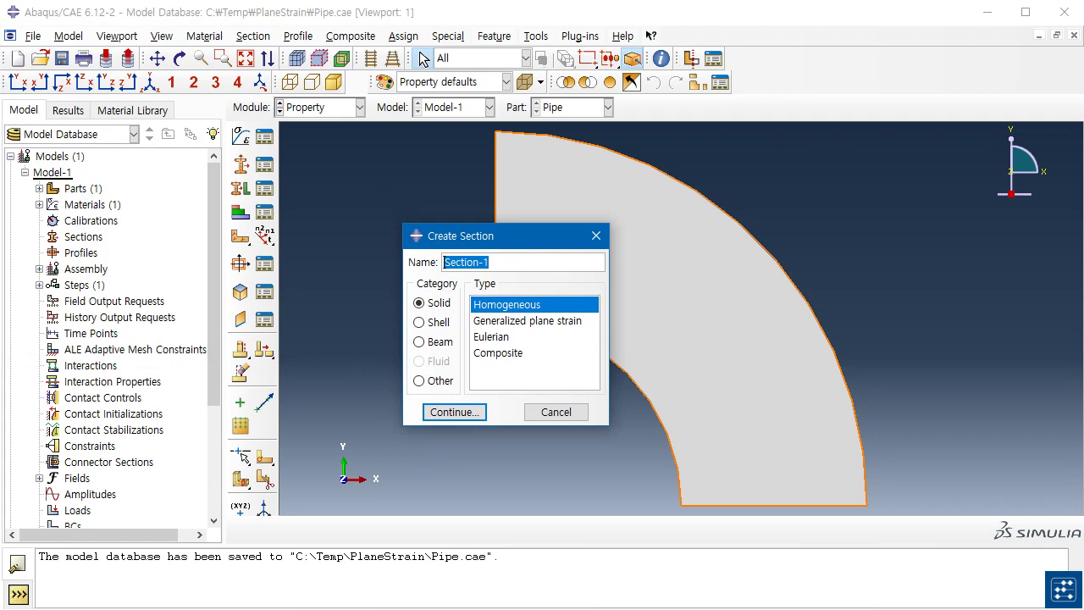
type("Planar")
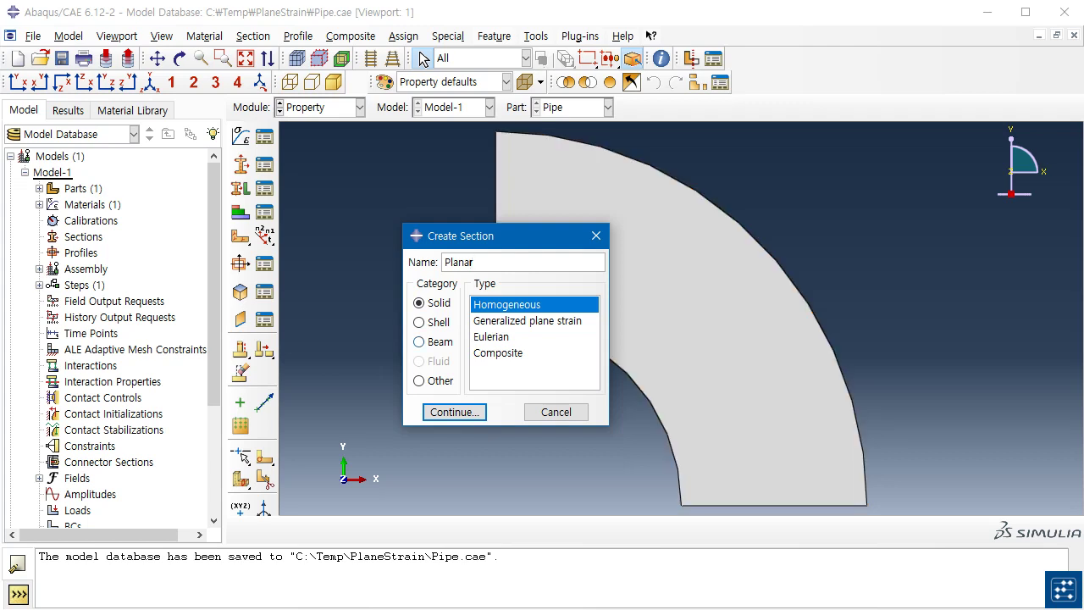
key("Return")
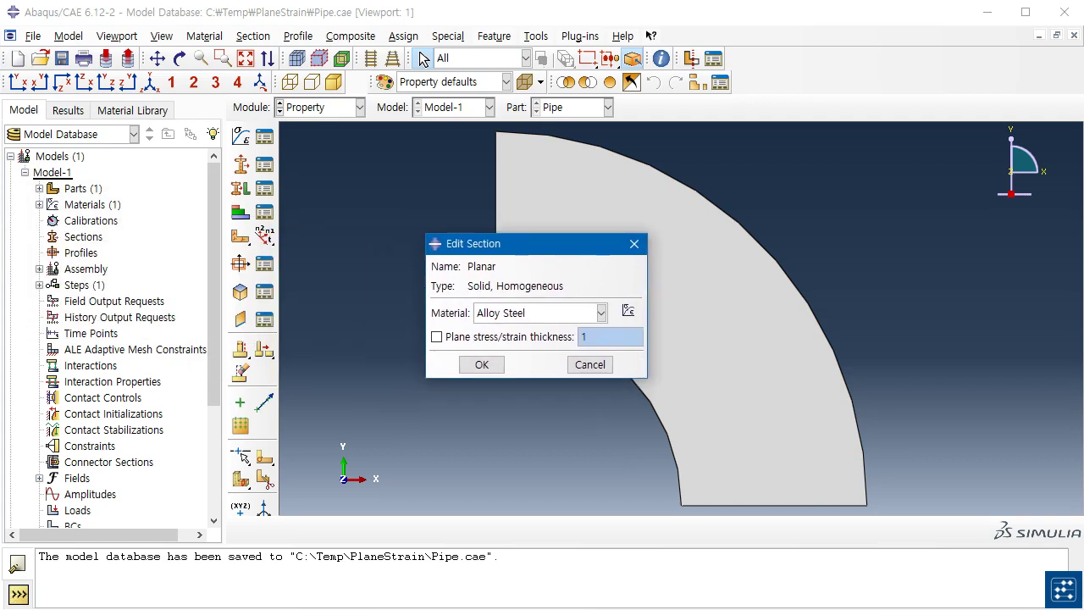
key("Return")
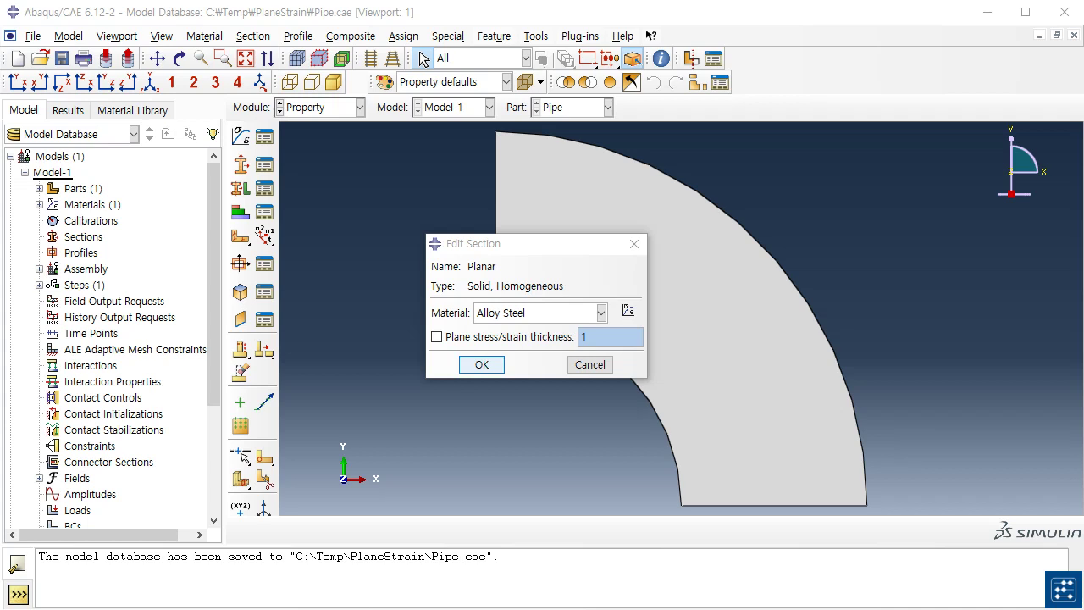
key("Return")
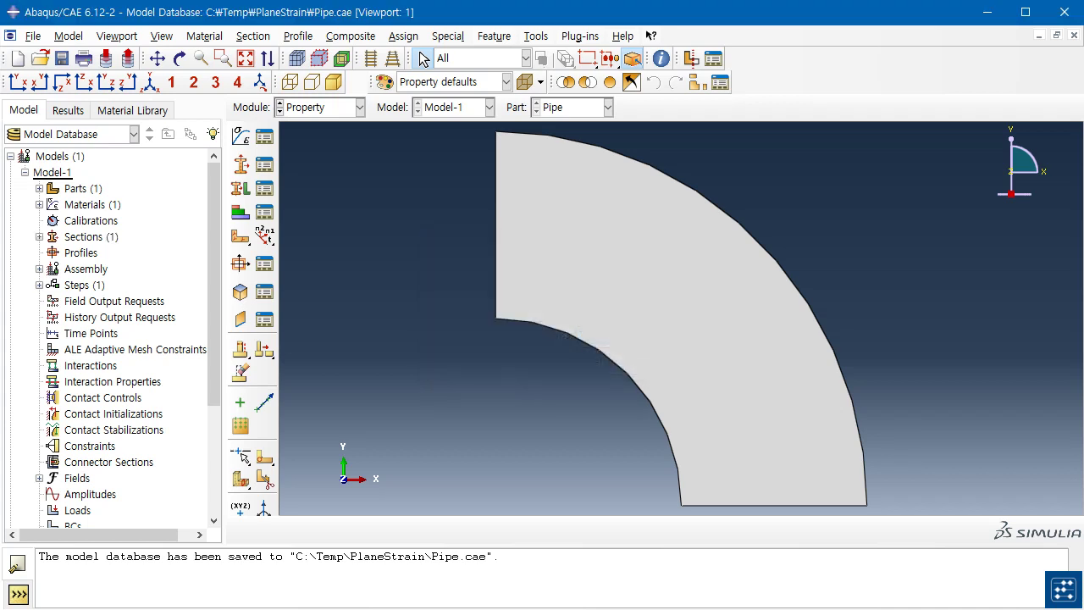
Assign the Planar section to the whole pipe face without creating a set, taking the thickness from the section
left_click(240, 188)
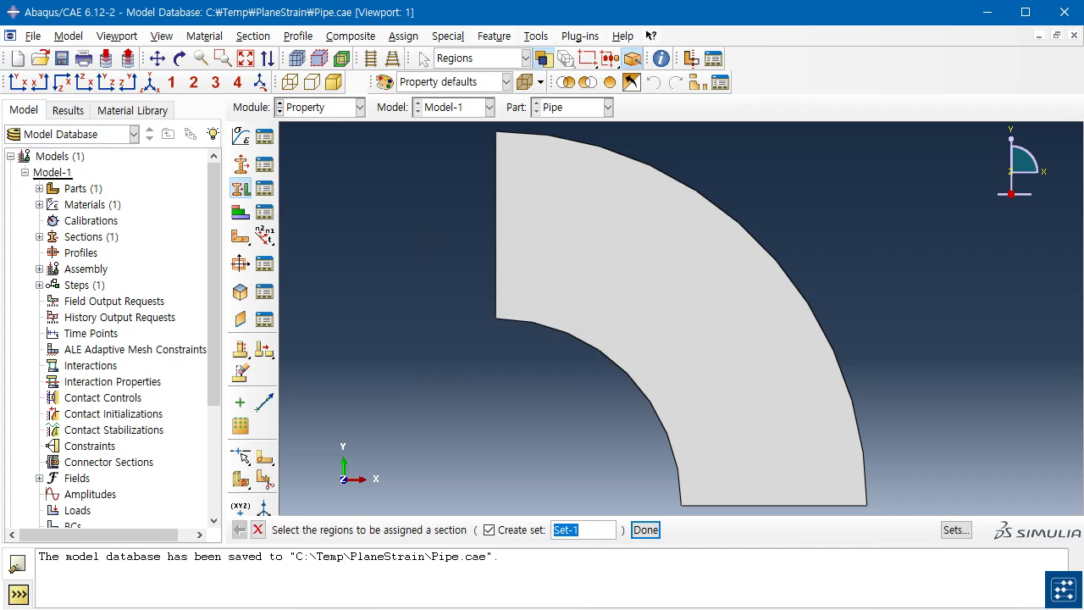
left_click(678, 318)
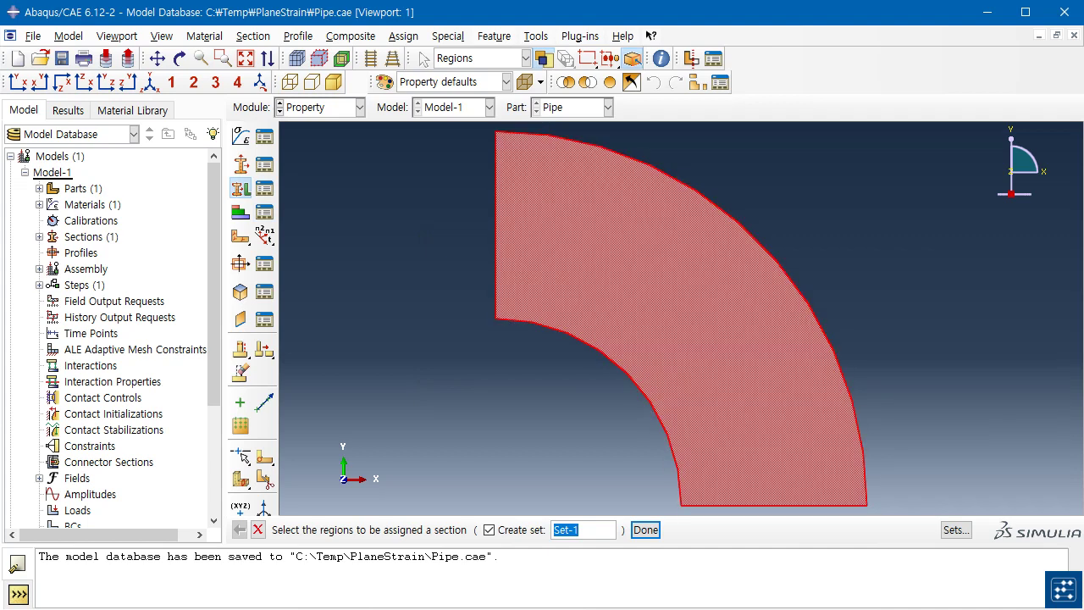
left_click(489, 529)
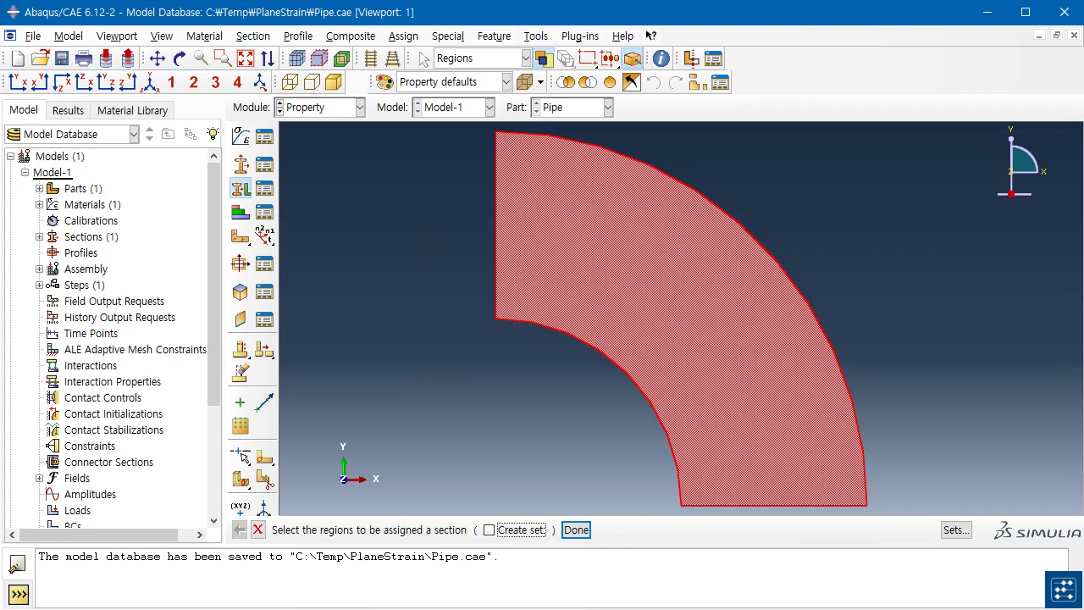
left_click(576, 529)
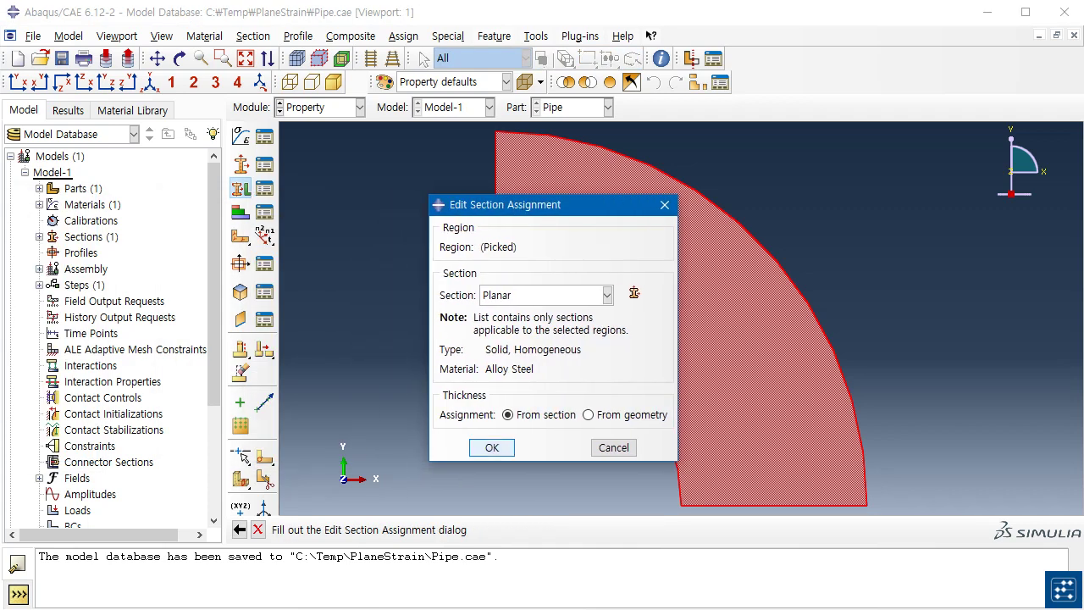
key("Return")
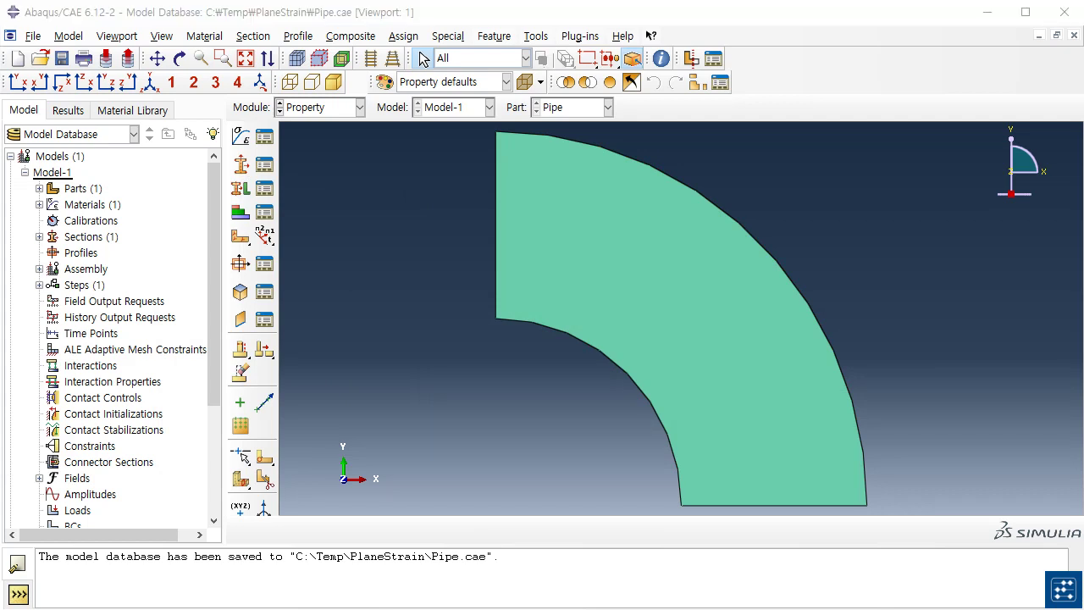
Switch to the Assembly module and create a dependent instance of the Pipe part
left_click(319, 107)
left_click(319, 158)
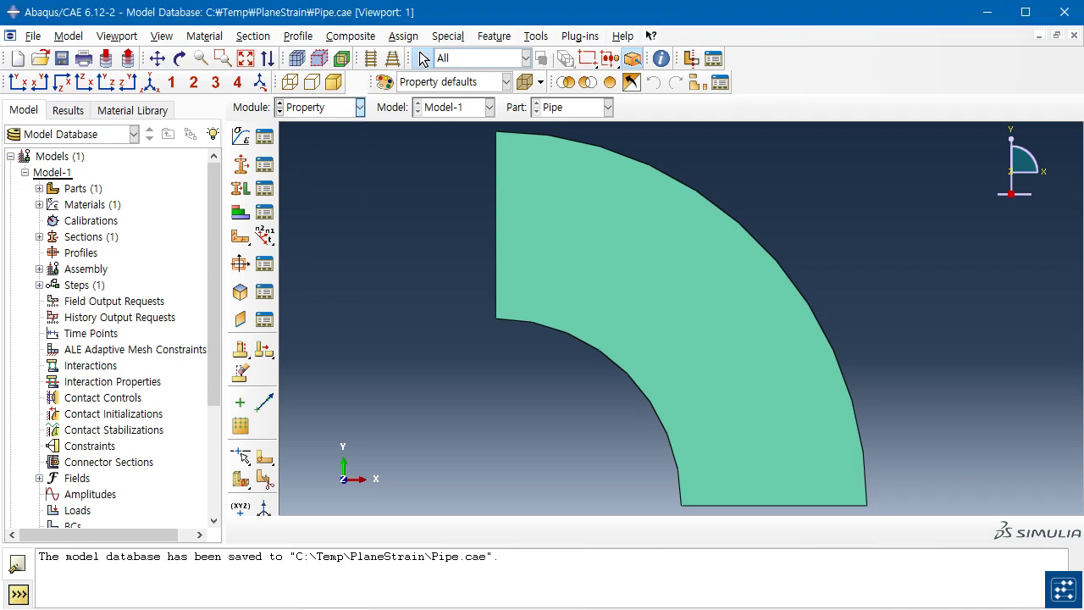
left_click(240, 136)
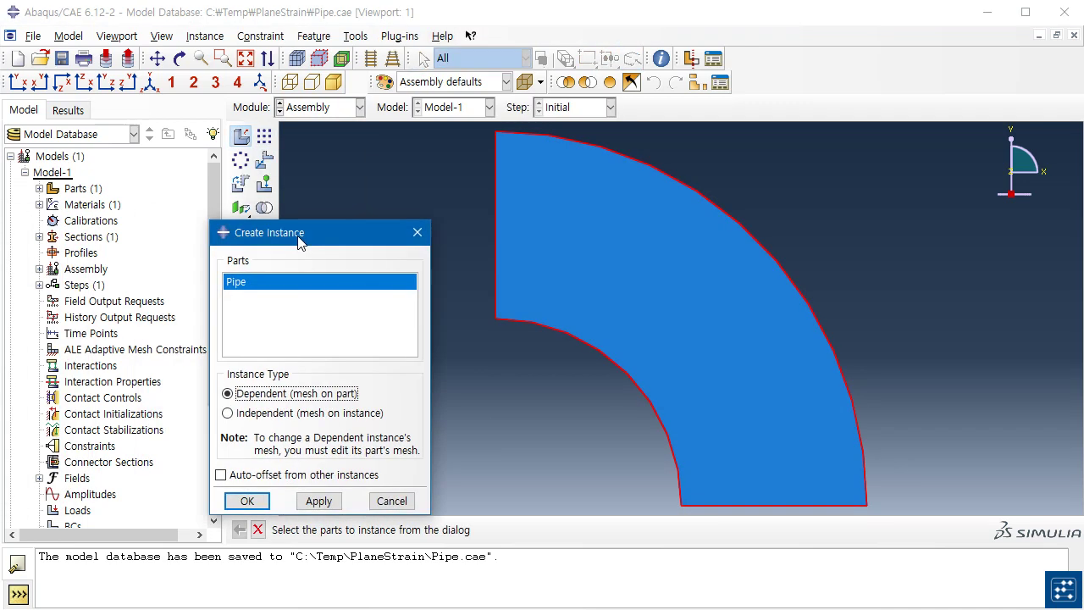
left_click_drag(297, 235, 558, 187)
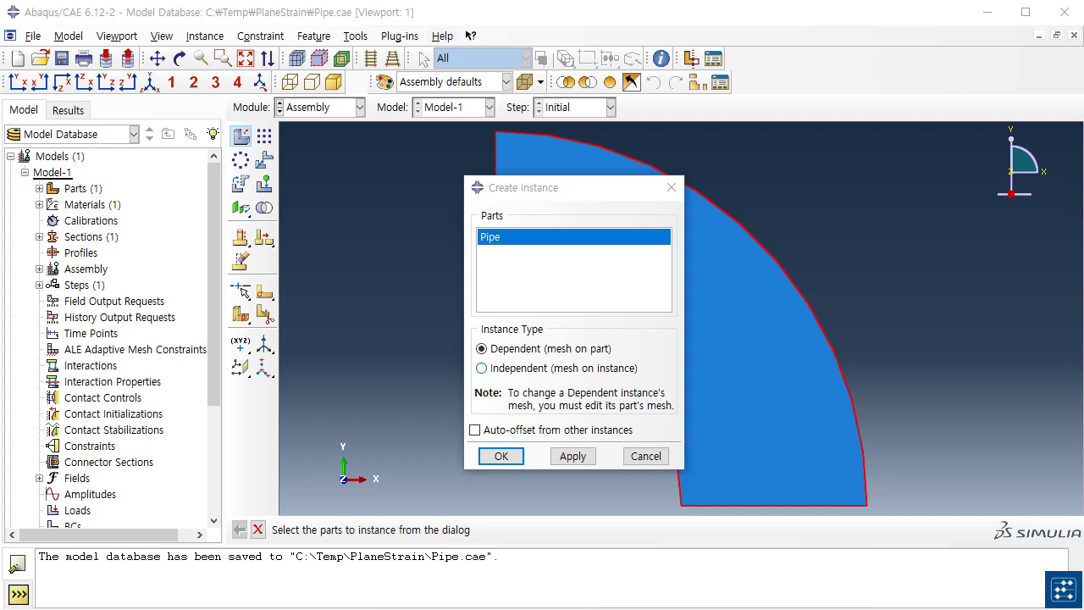
left_click(502, 456)
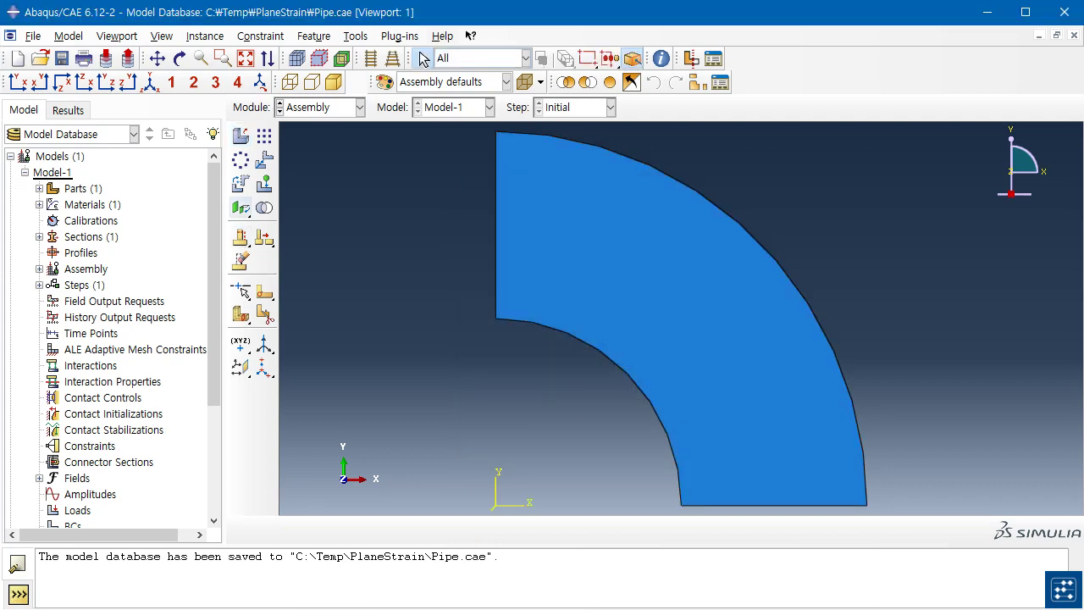
Switch to the Step module and create a Static, General step after the Initial step
left_click(359, 106)
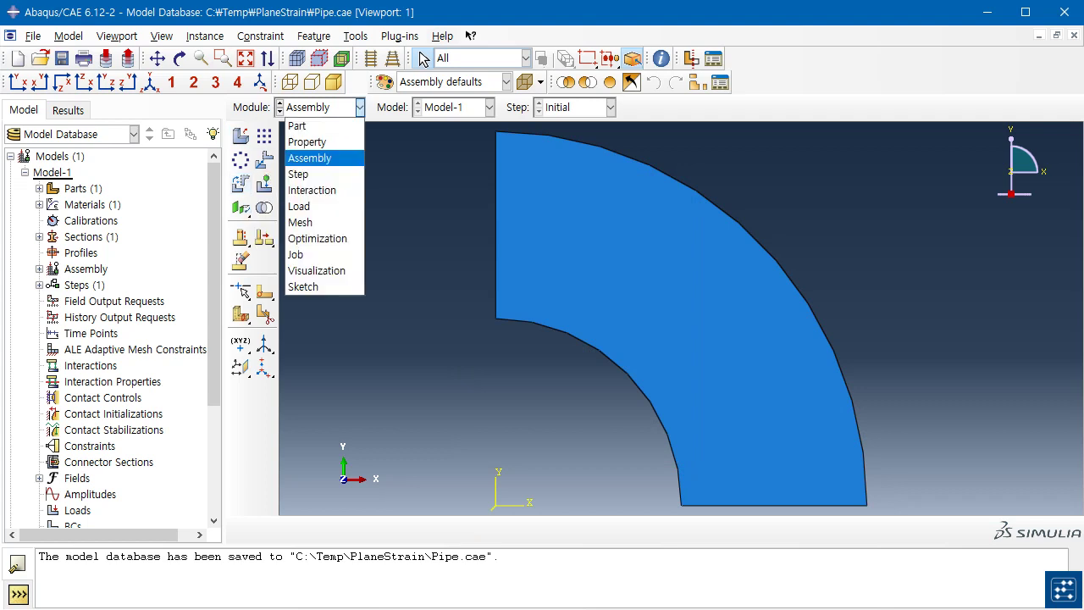
left_click(301, 173)
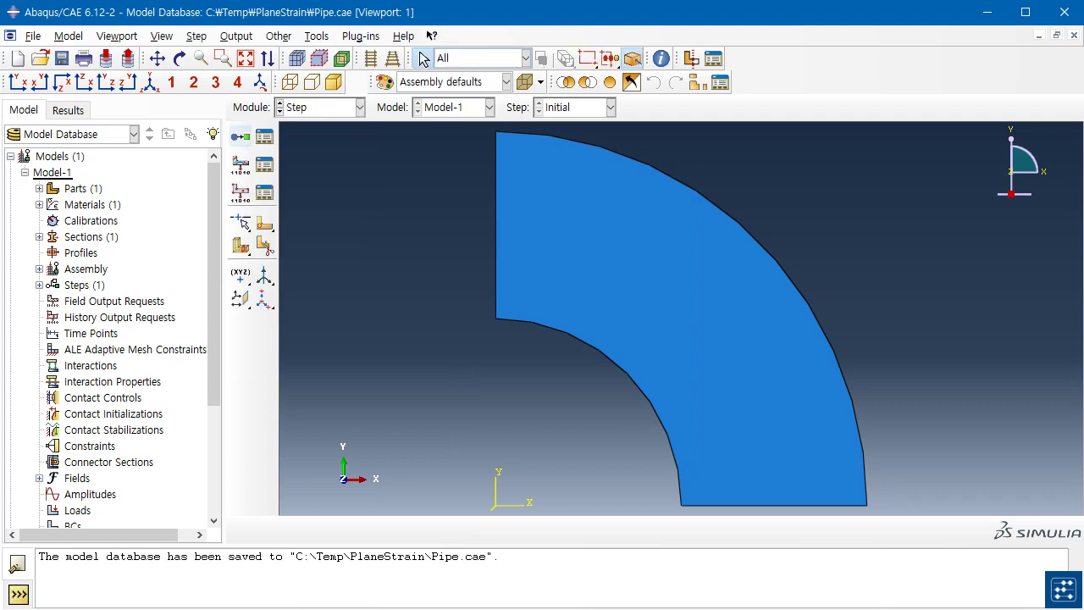
left_click(240, 137)
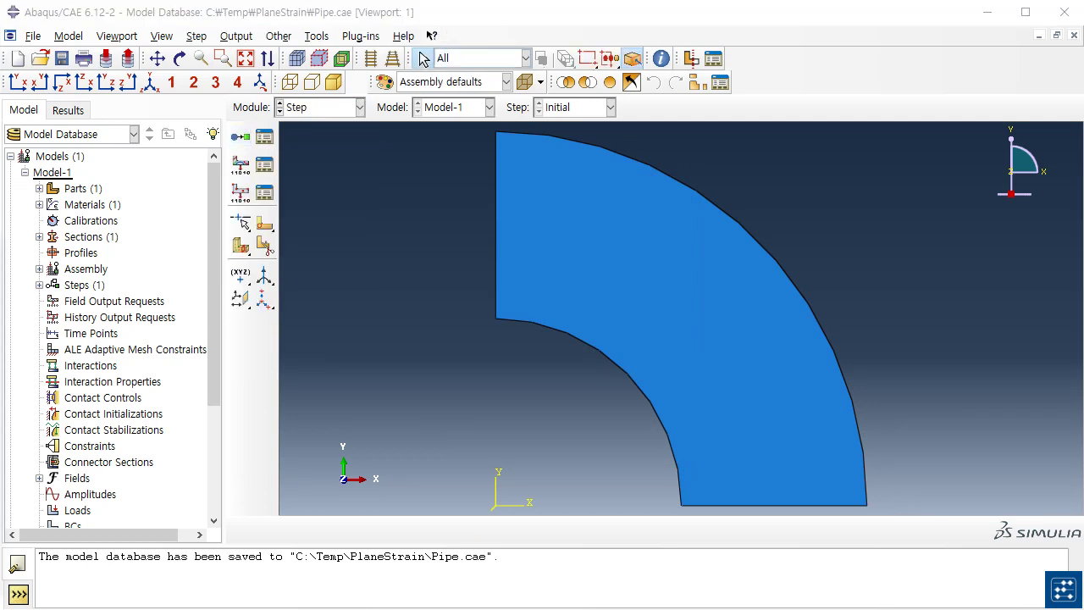
left_click_drag(469, 244, 527, 163)
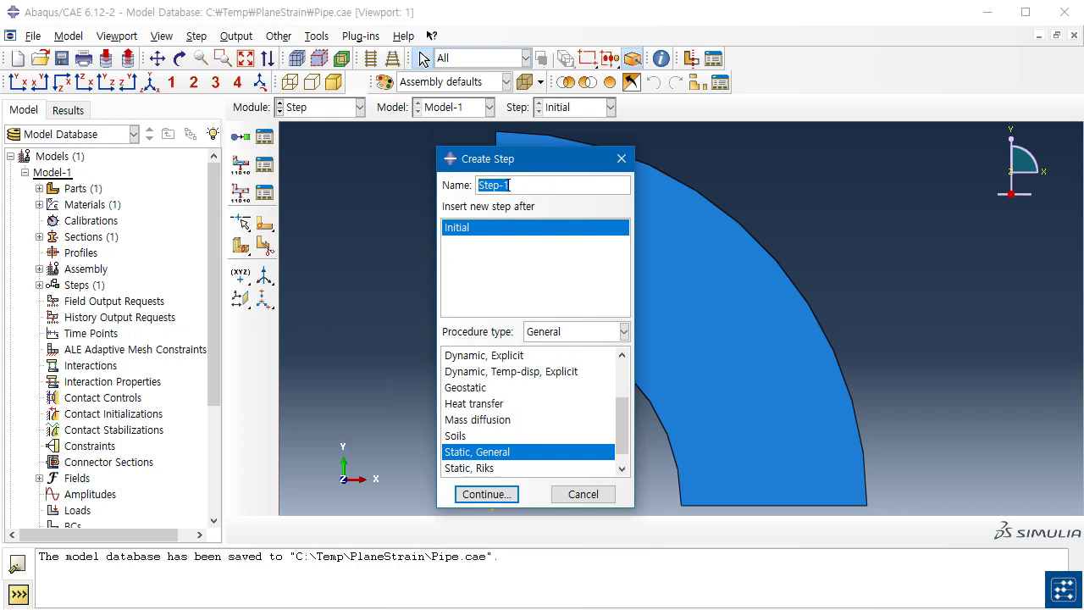
left_click(486, 493)
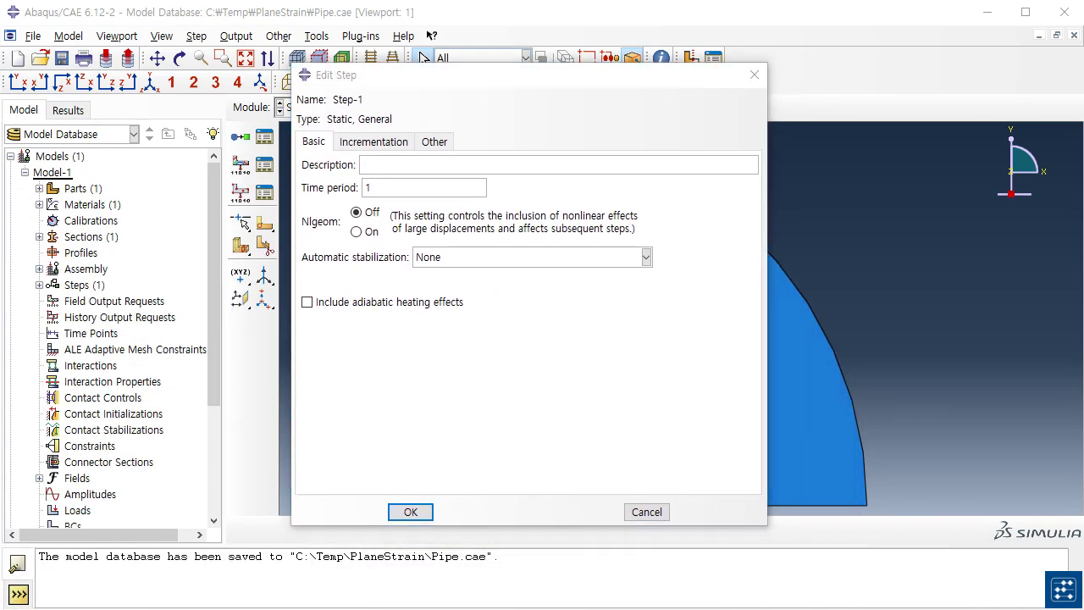
Describe the static step as Plane Strain Analysis, set its initial increment size to 0.1, and finish the step definition
left_click(362, 164)
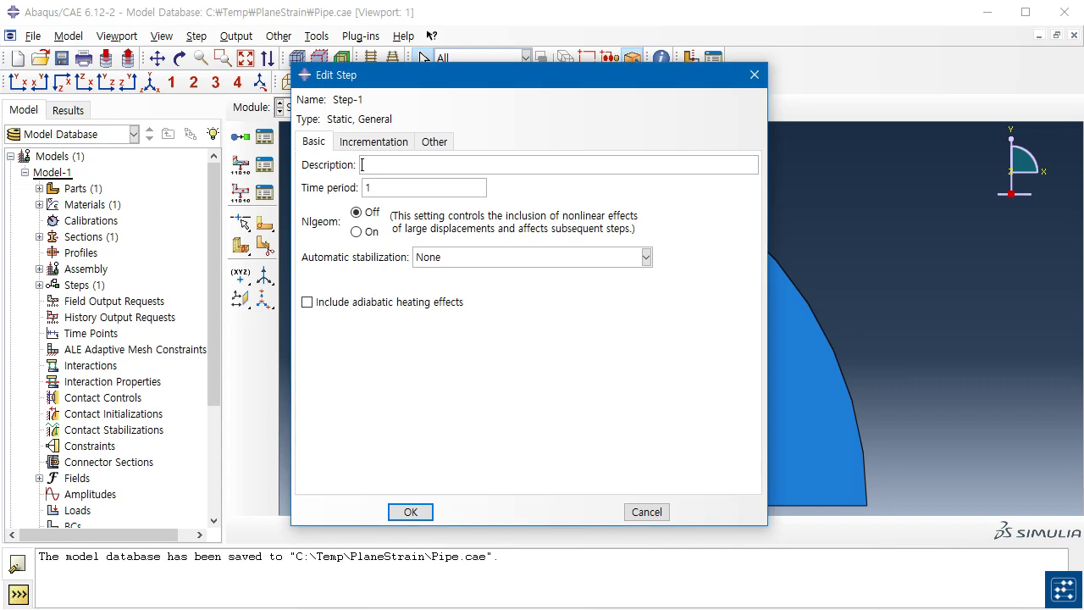
type("Plane Strain Analysis")
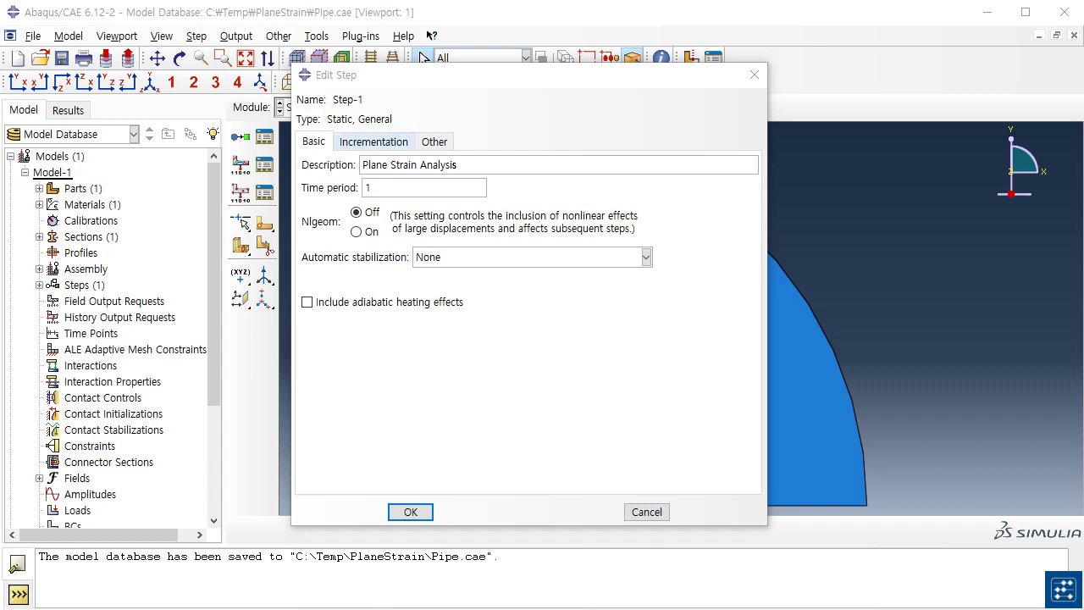
left_click(373, 142)
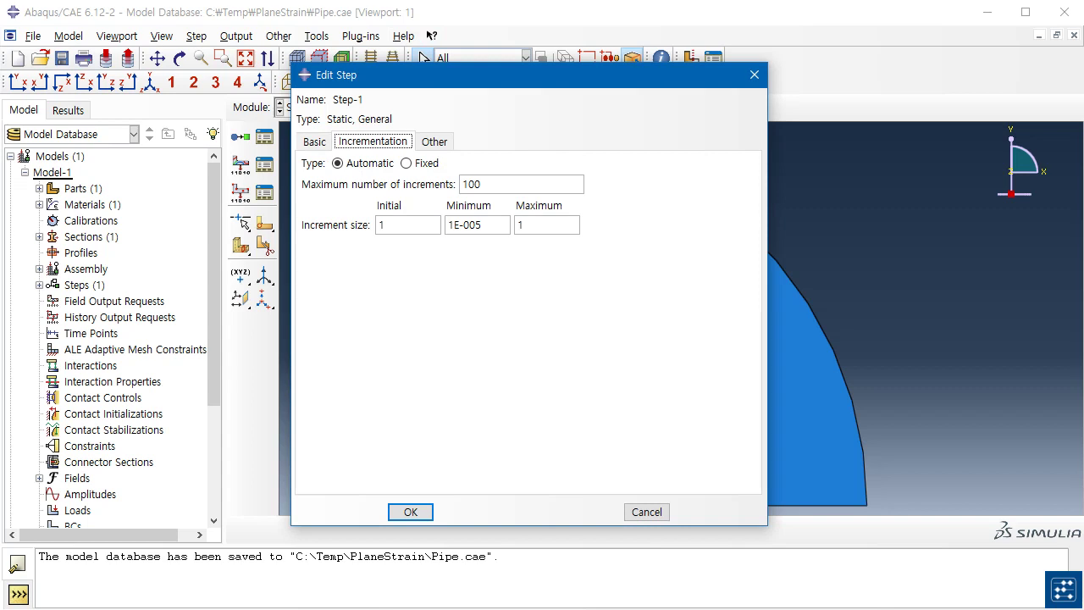
left_click_drag(386, 224, 379, 224)
type("0.1")
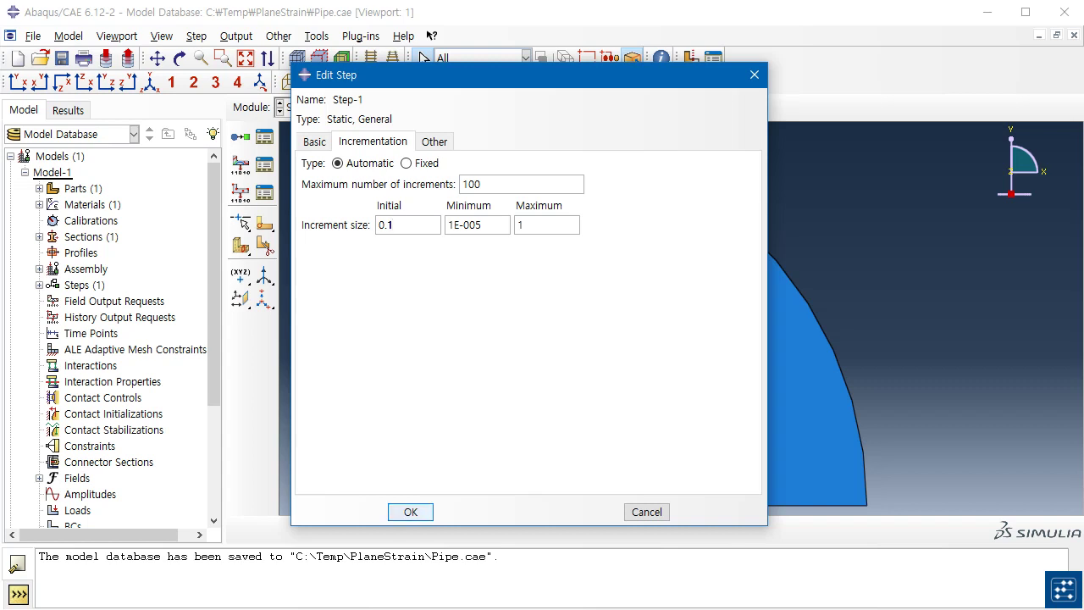
key("Return")
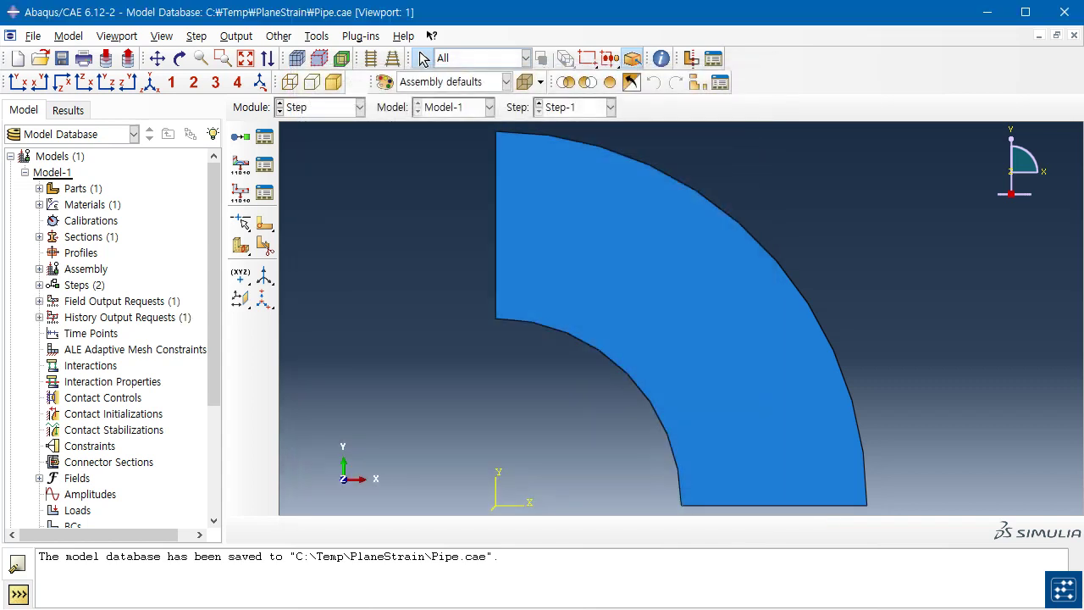
Switch to the Load module and start a mechanical Pressure load in Step-1
left_click(325, 107)
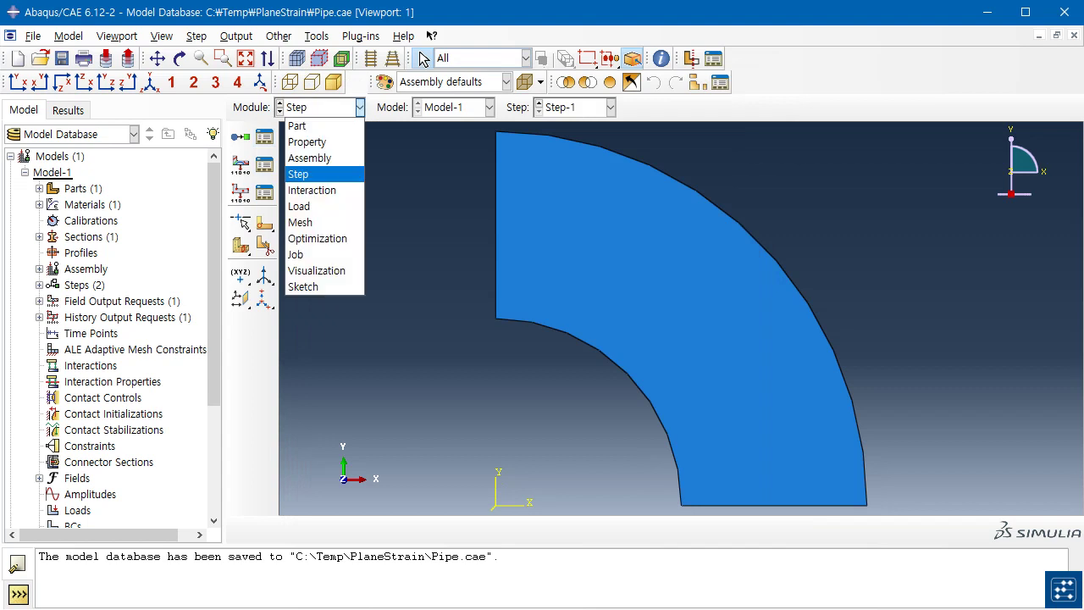
left_click(325, 206)
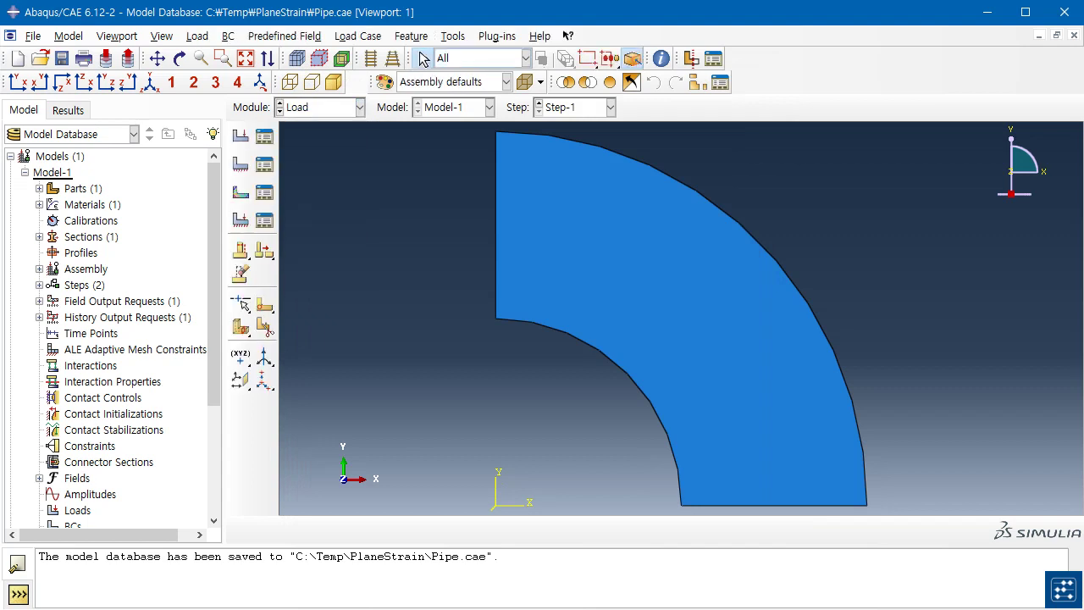
left_click(241, 136)
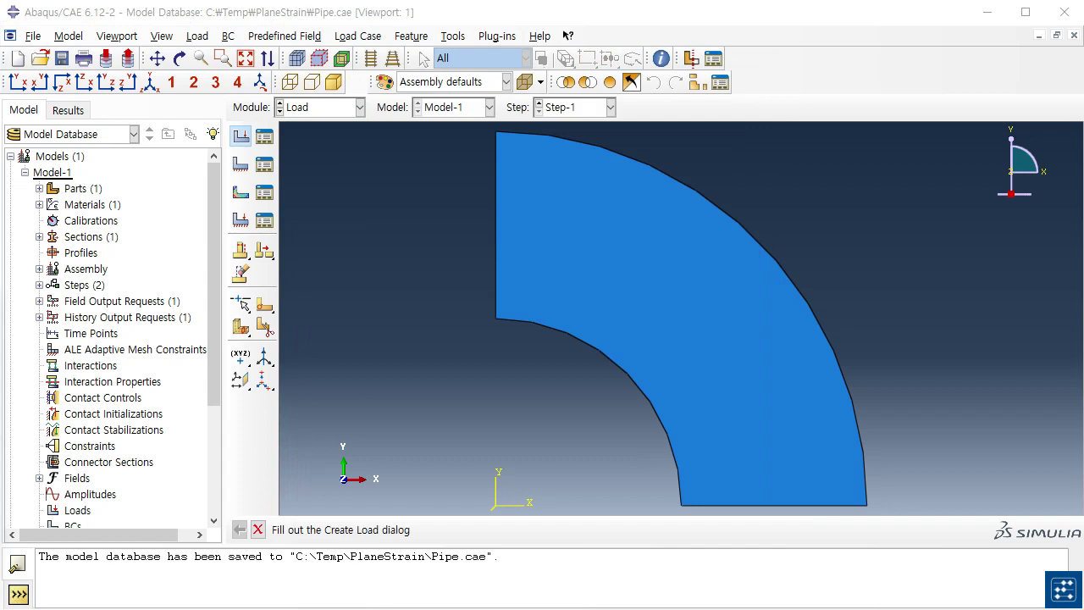
left_click_drag(422, 266, 547, 167)
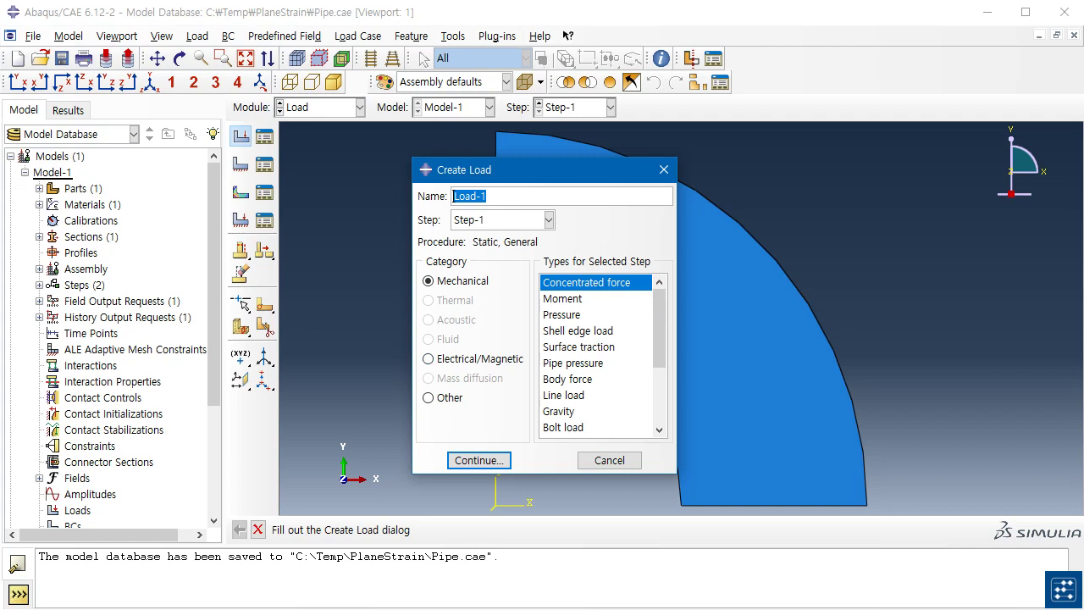
key("Return")
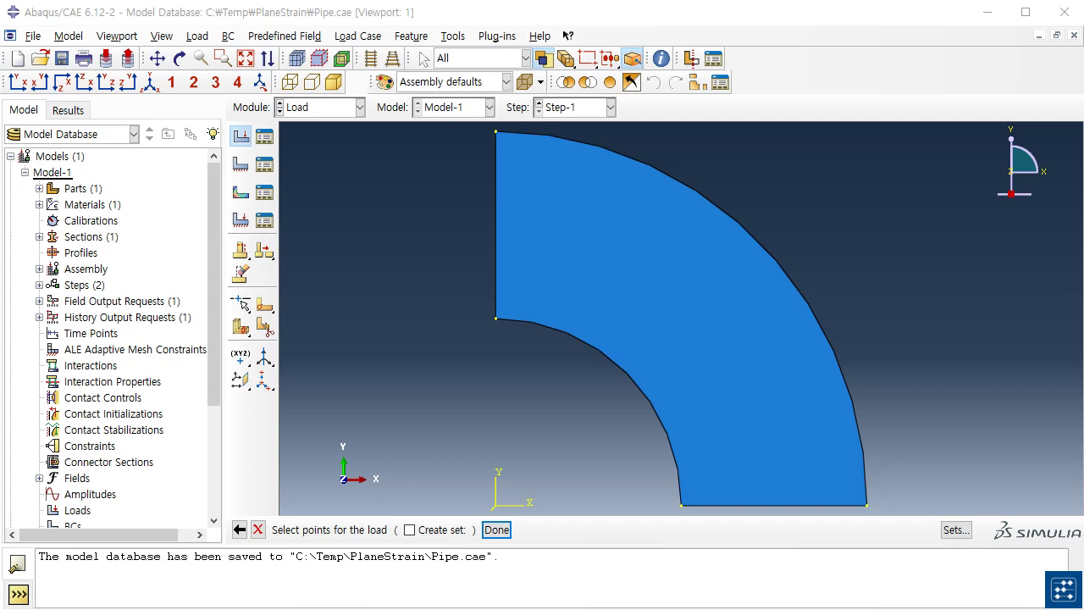
left_click(239, 529)
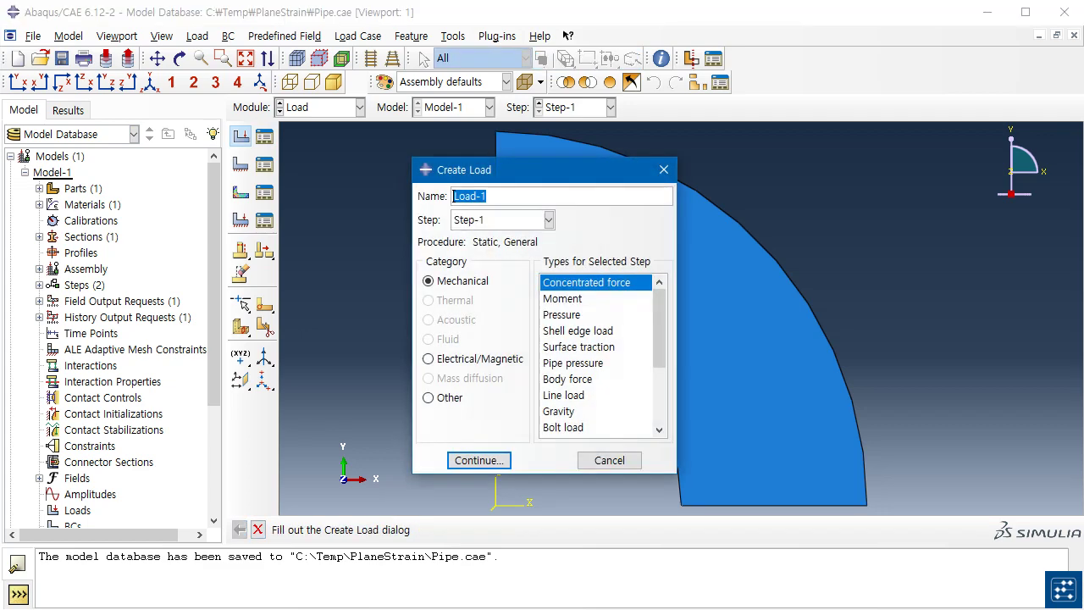
left_click(562, 314)
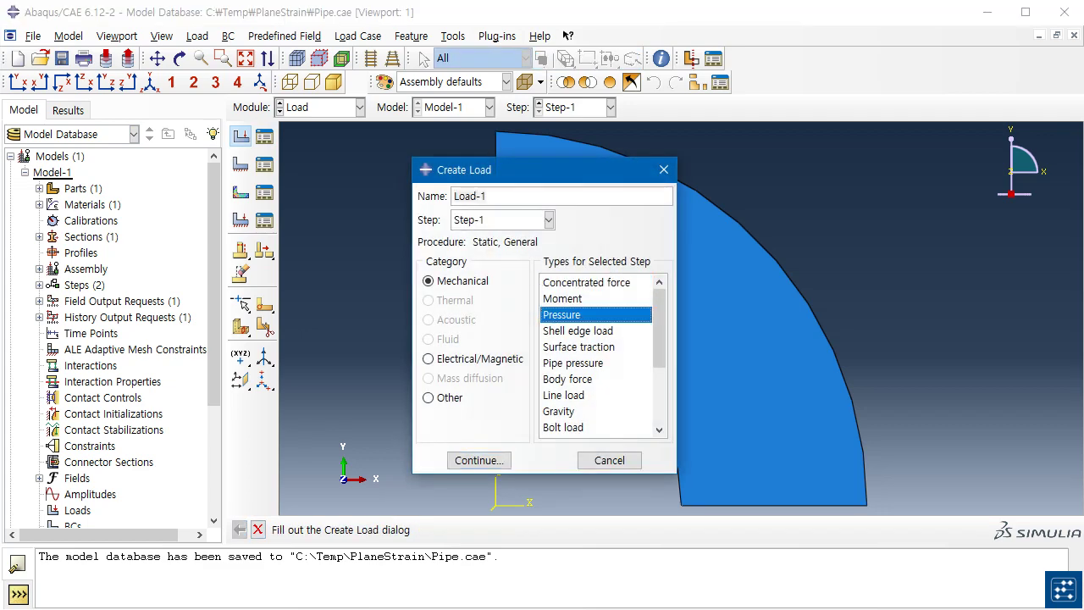
left_click(479, 461)
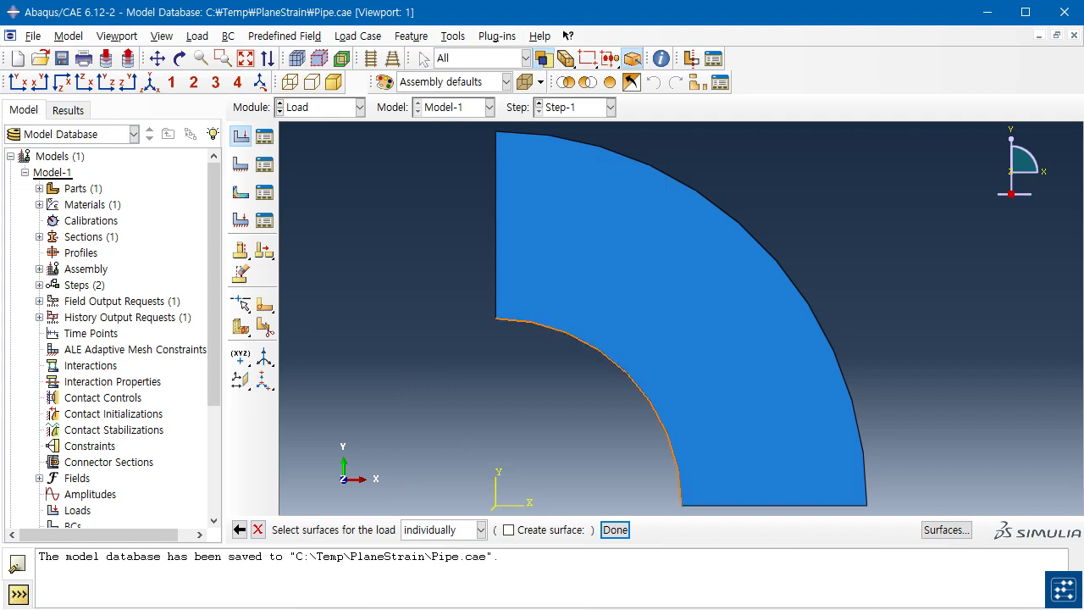
Apply the pressure load to the pipe's inner arc edge with a uniform magnitude of 15 and ramp amplitude
left_click(627, 373)
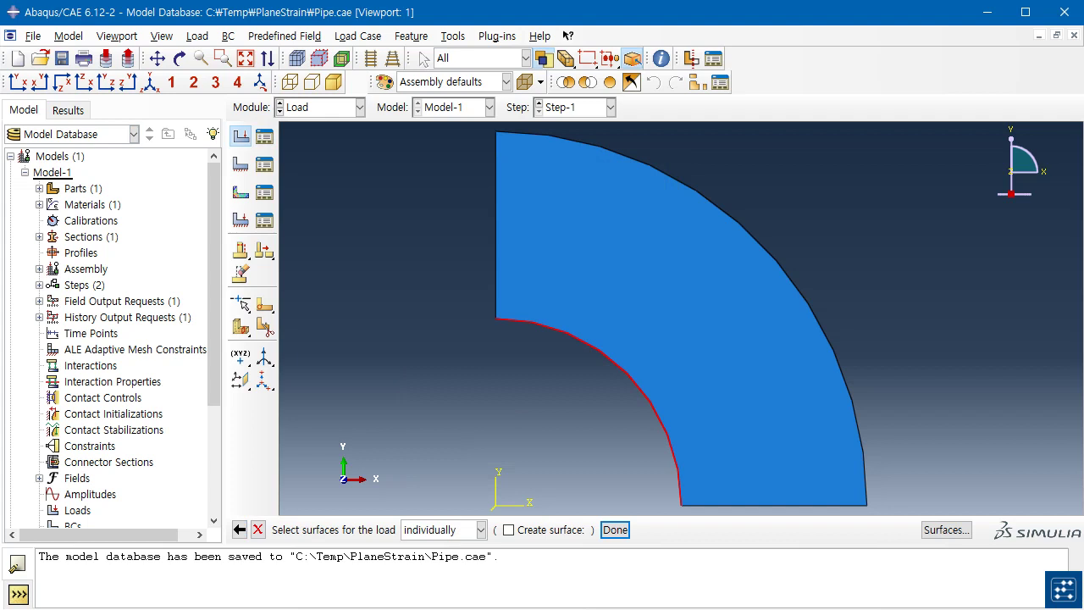
left_click(615, 529)
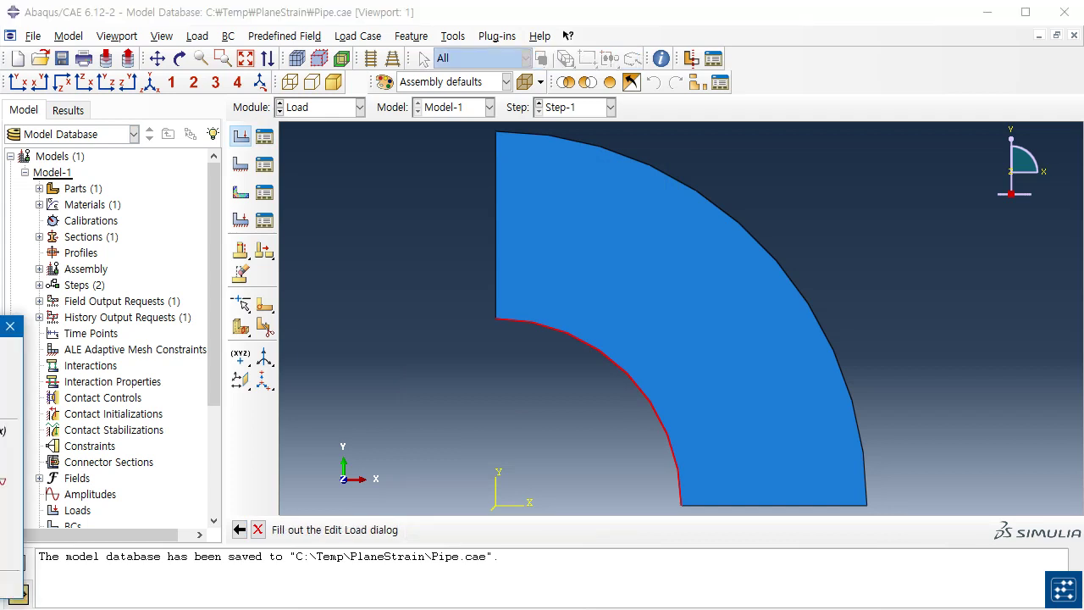
left_click_drag(413, 225, 489, 182)
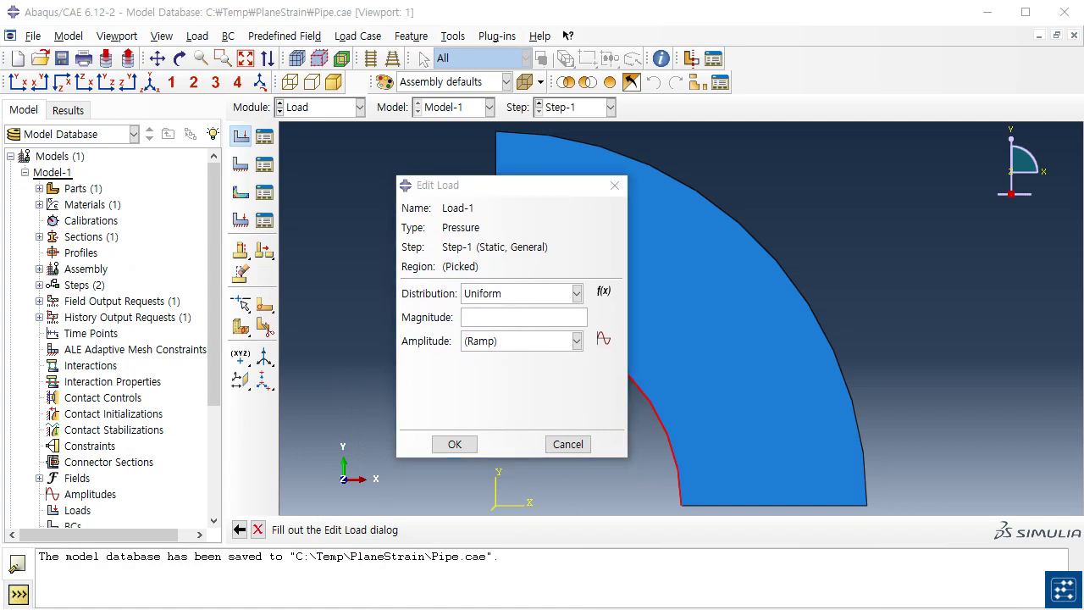
left_click(465, 318)
type("15")
left_click(454, 444)
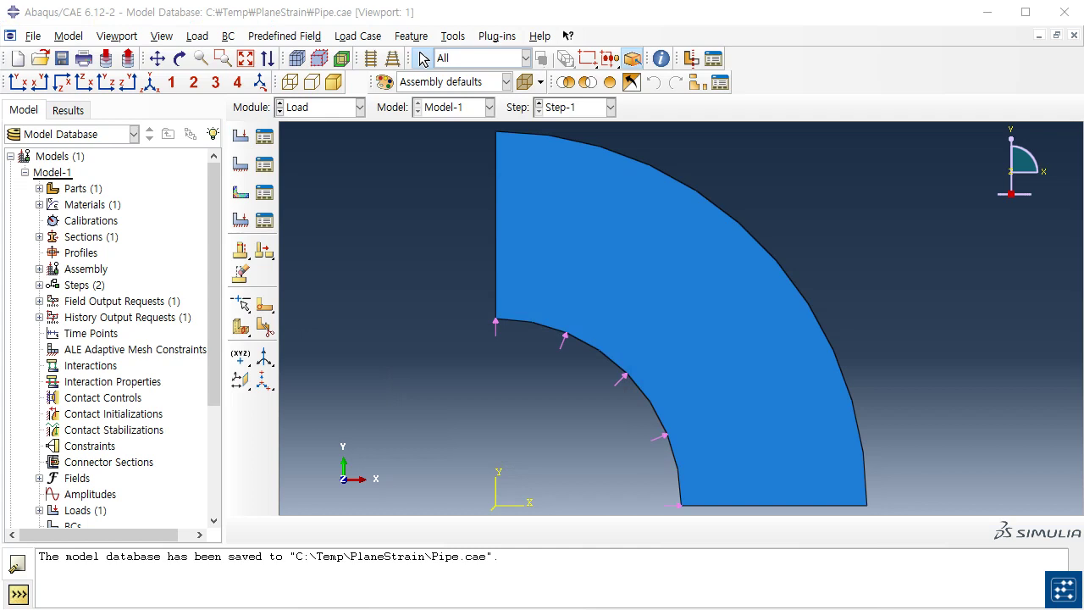
Create a YSYMM symmetry boundary condition in Step-1 on the pipe's horizontal straight edge
left_click(241, 164)
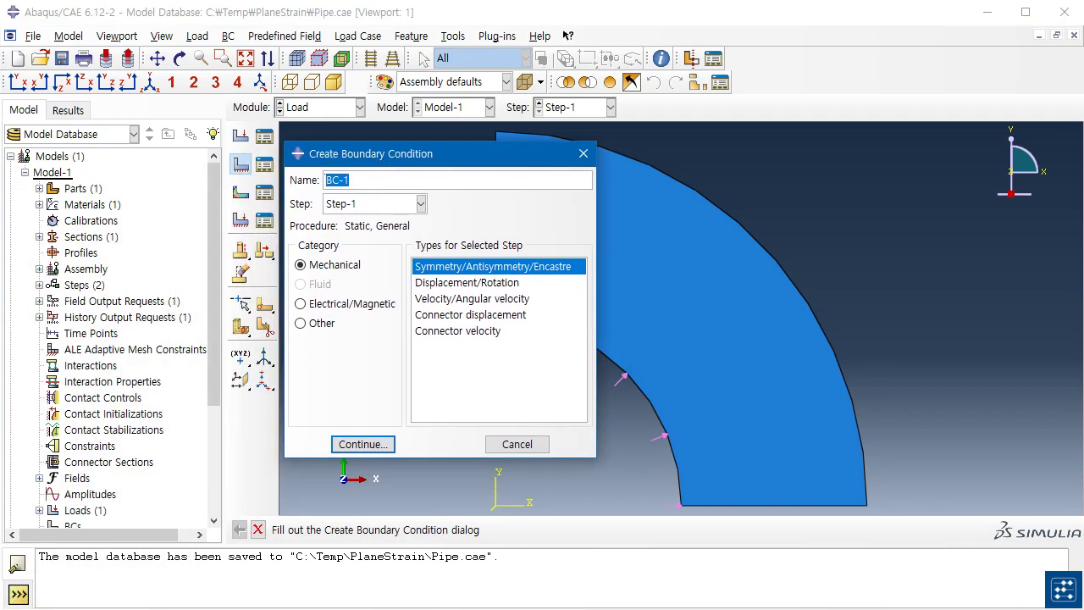
left_click(362, 444)
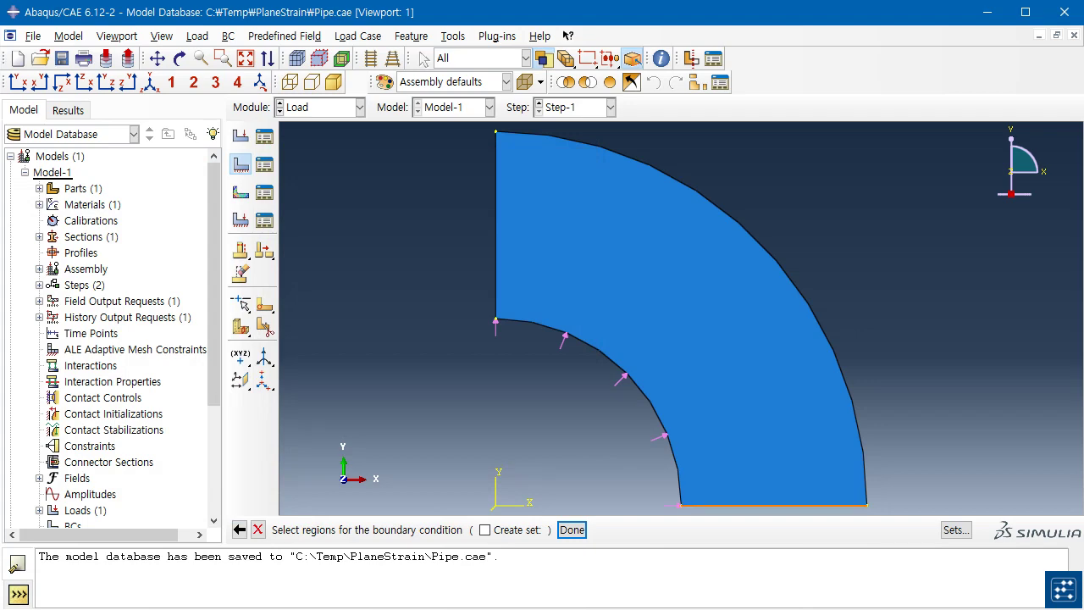
left_click(774, 505)
key("Return")
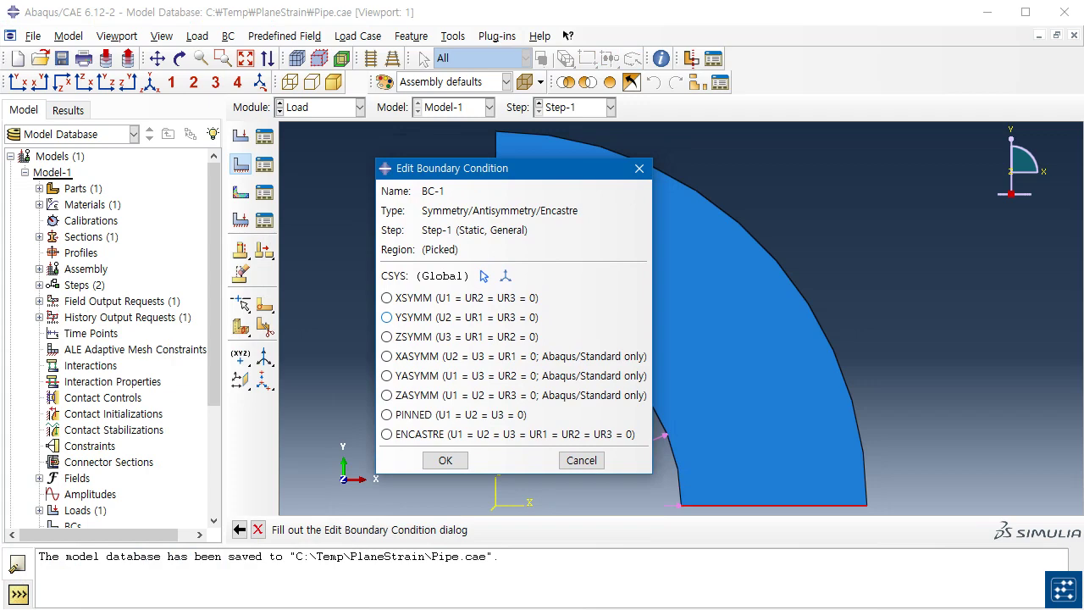
left_click(386, 317)
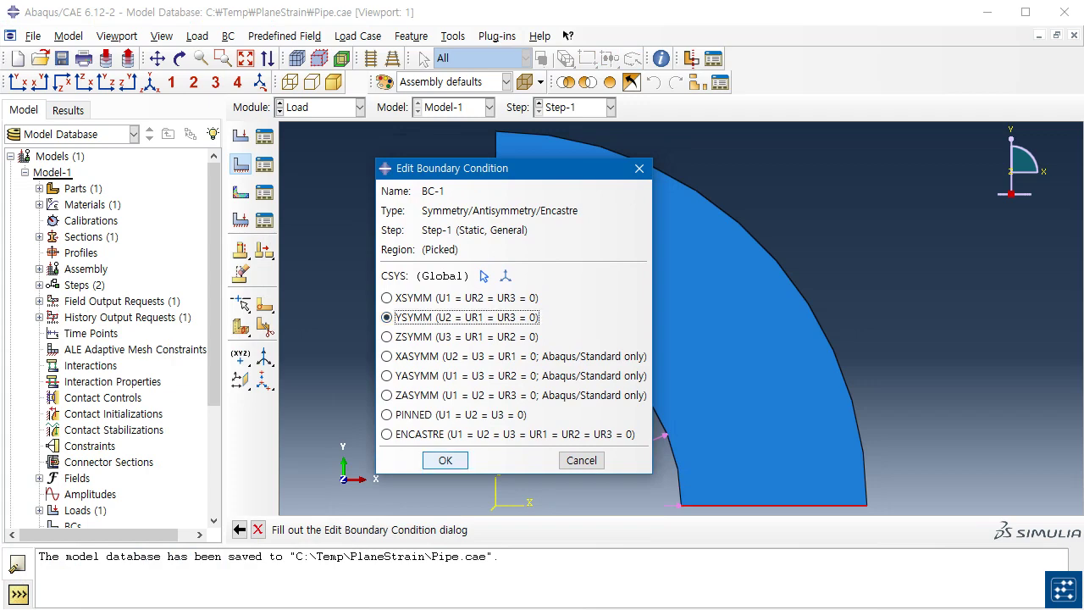
left_click(445, 460)
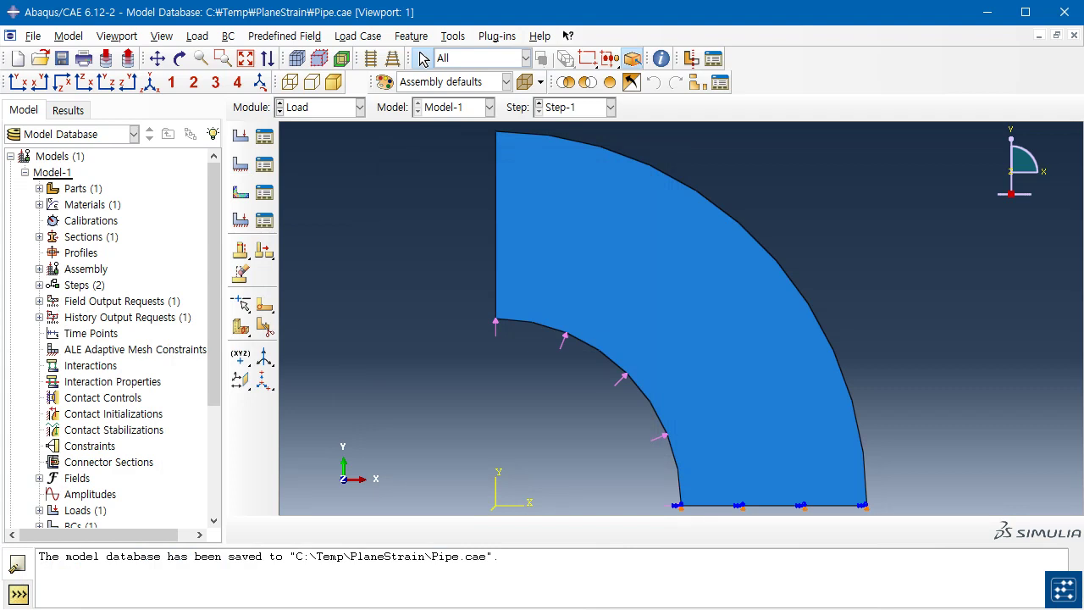
Create an XSYMM symmetry boundary condition in Step-1 on the pipe's vertical straight edge
left_click(241, 164)
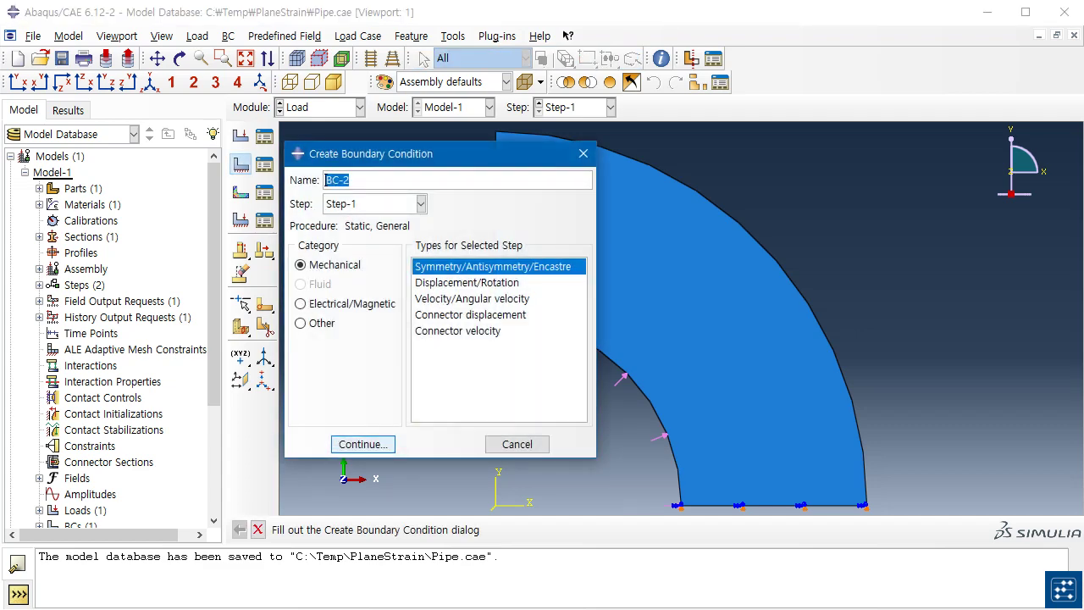
left_click(363, 444)
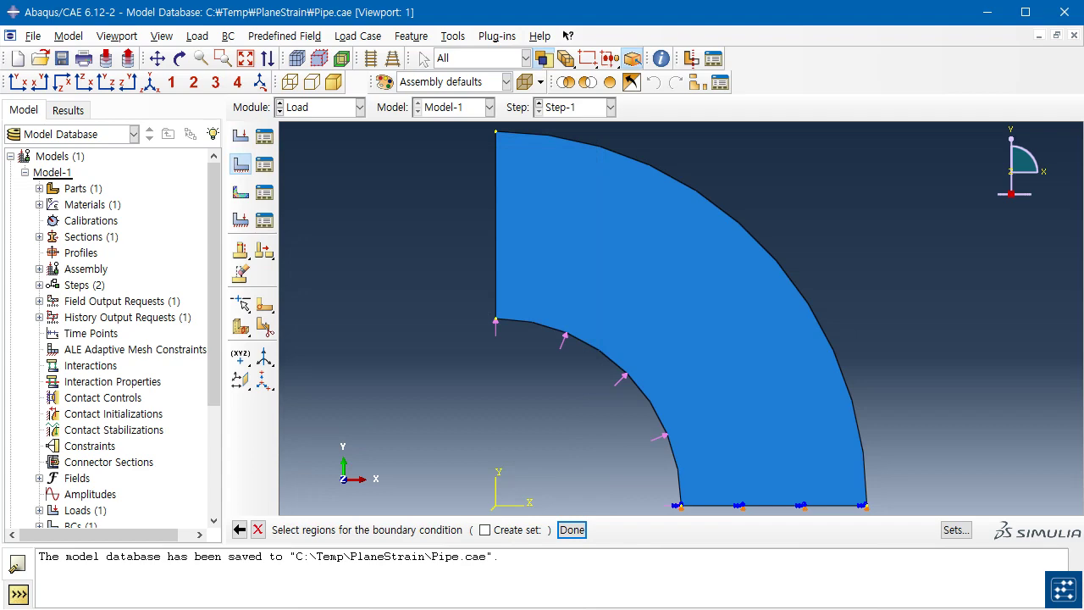
left_click(495, 224)
middle_click(495, 224)
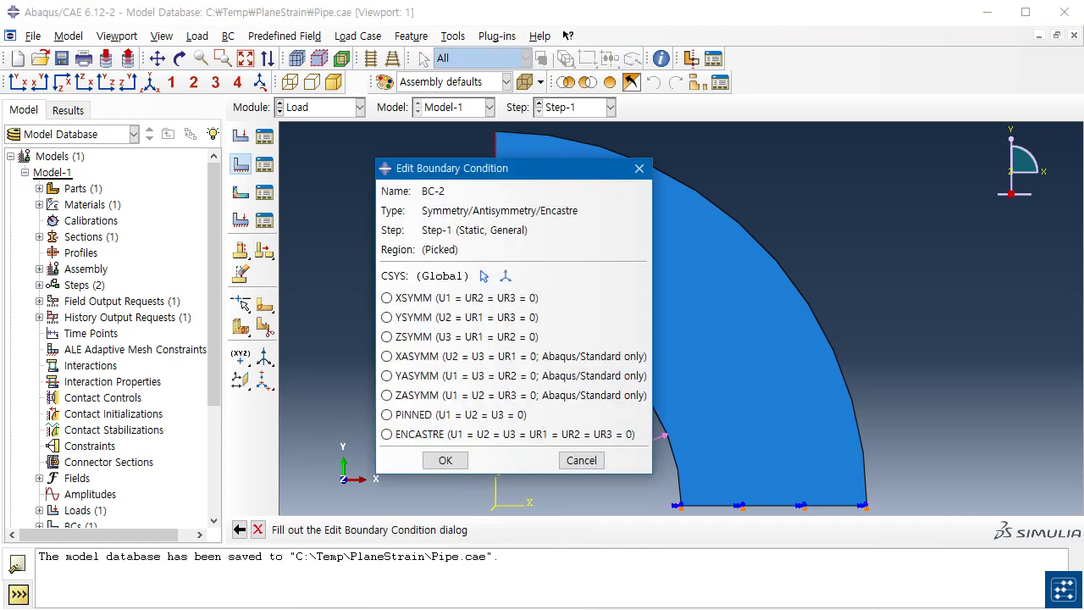
left_click(386, 297)
left_click(446, 460)
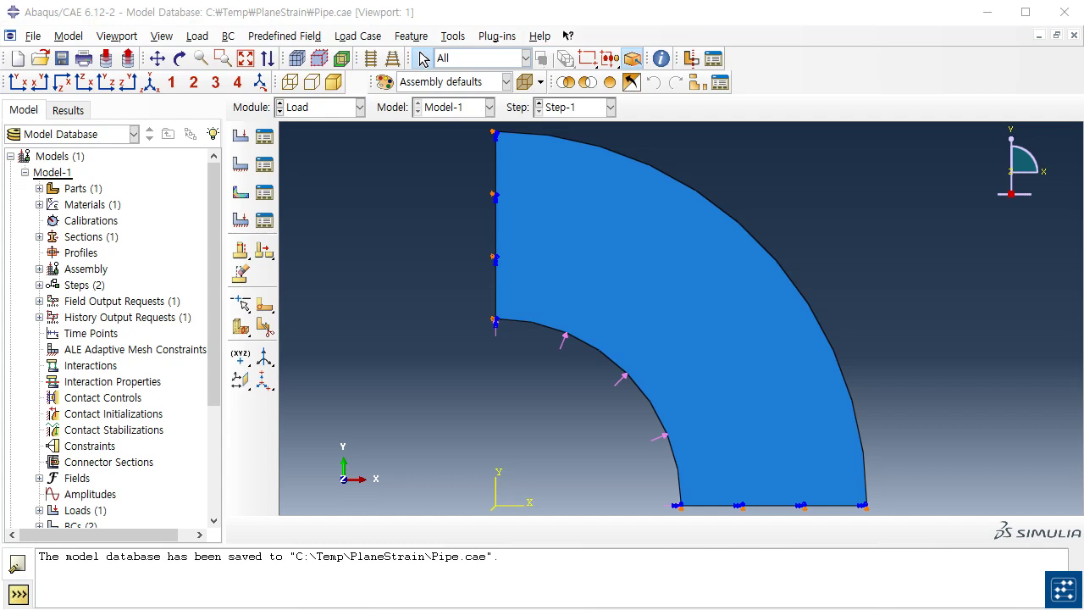
Switch to the Mesh module for the Pipe part and seed it with an approximate global size of 0.5
left_click(359, 107)
key("Return")
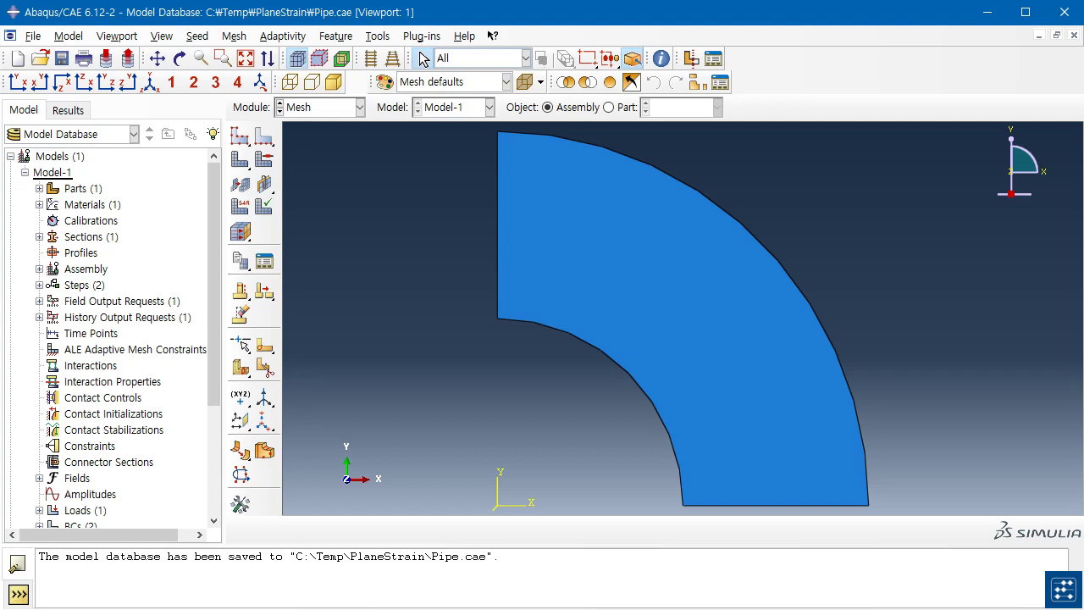
left_click(609, 107)
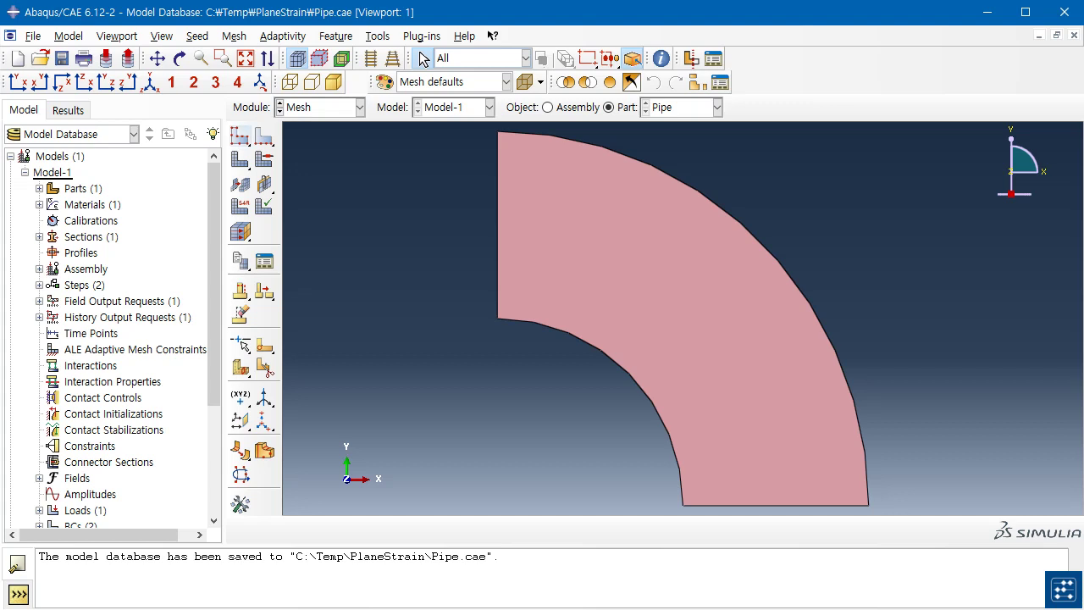
left_click(241, 136)
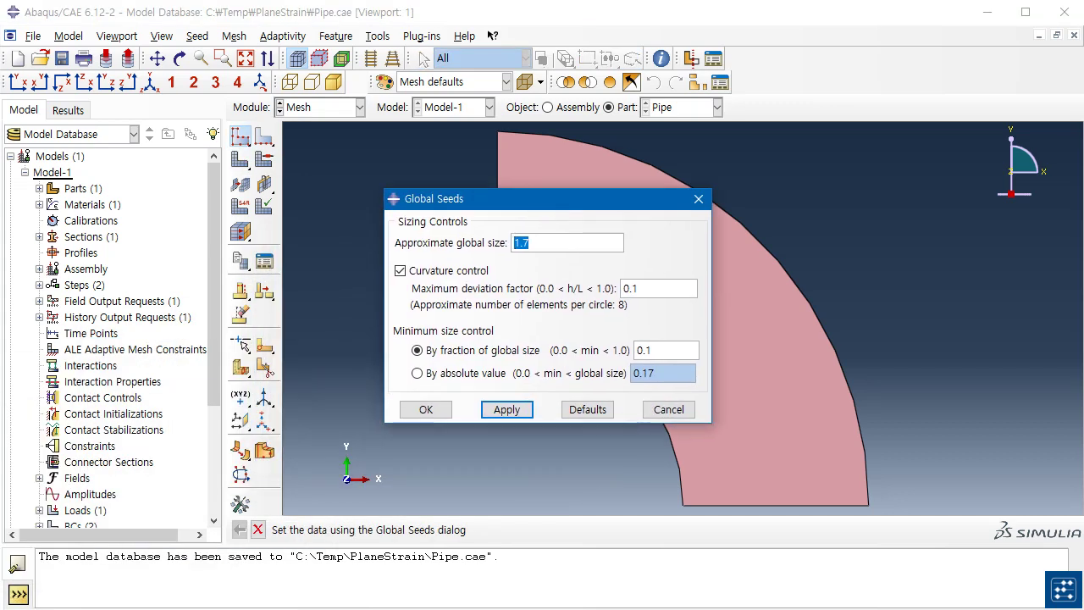
type("0.5")
key("Return")
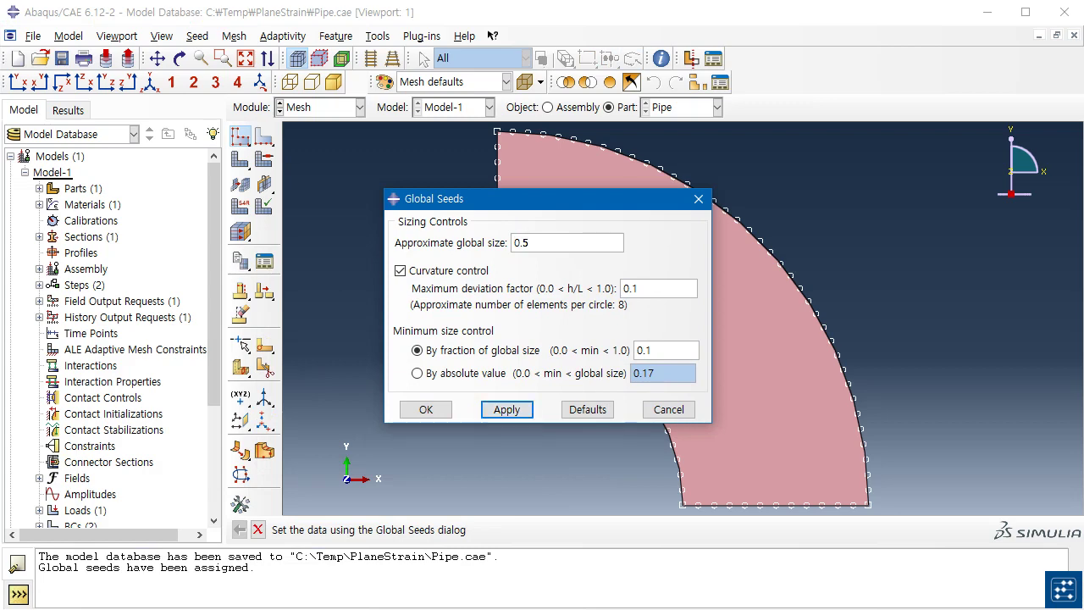
left_click(425, 409)
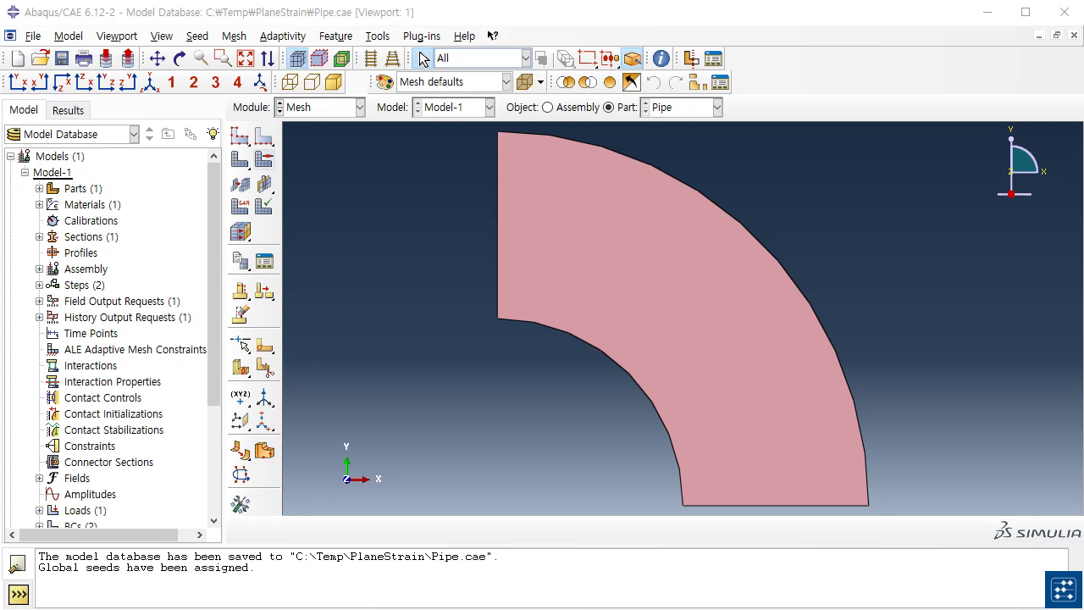
Check the mesh controls without changing them, and assign the Plane Strain element family to the Pipe part
left_click(264, 159)
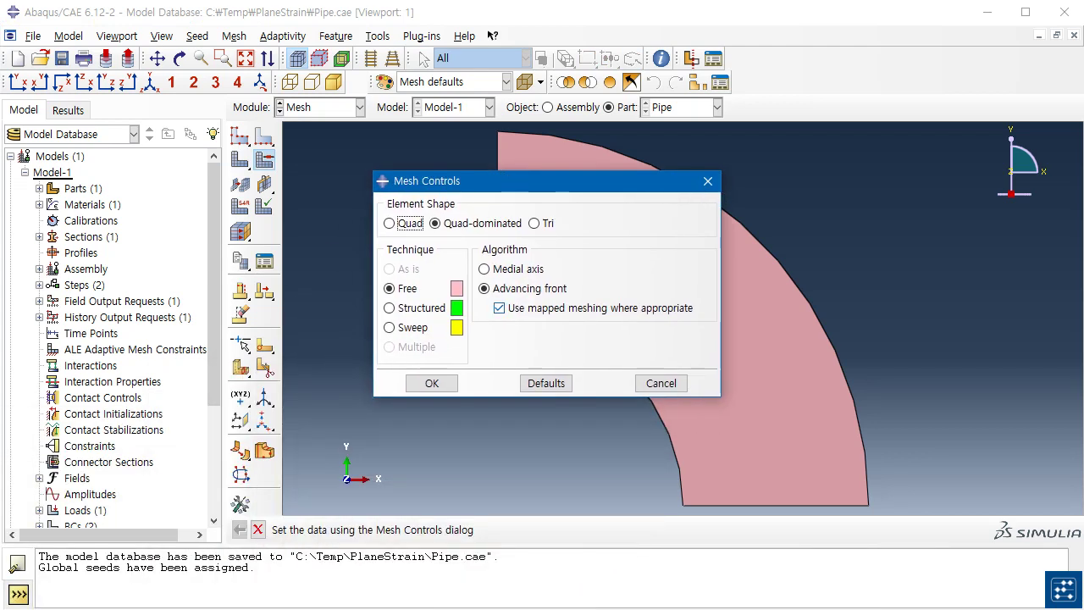
left_click(661, 383)
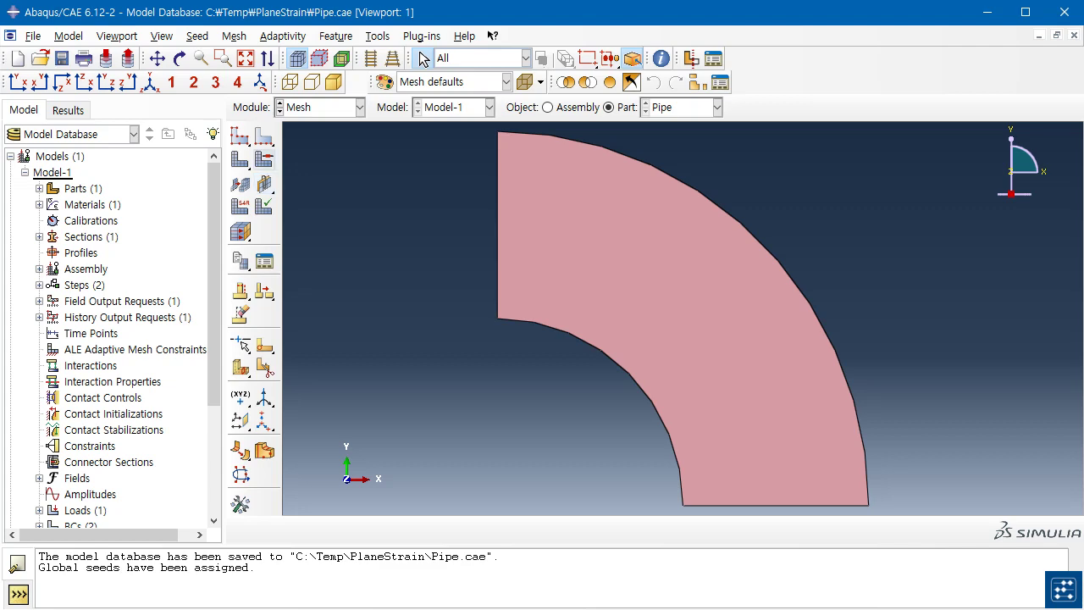
left_click(240, 206)
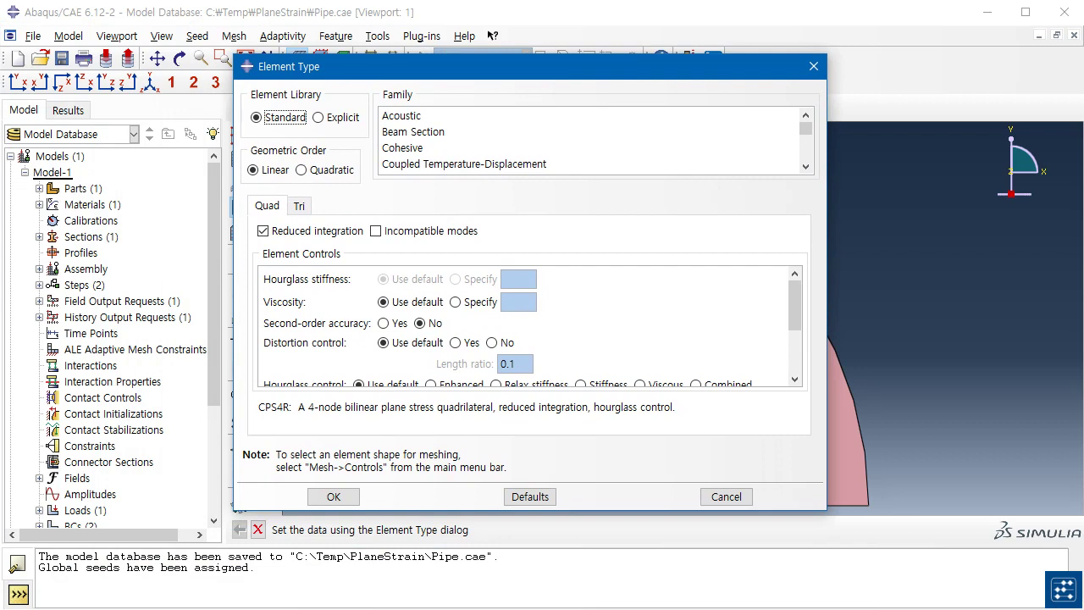
left_click_drag(806, 128, 805, 152)
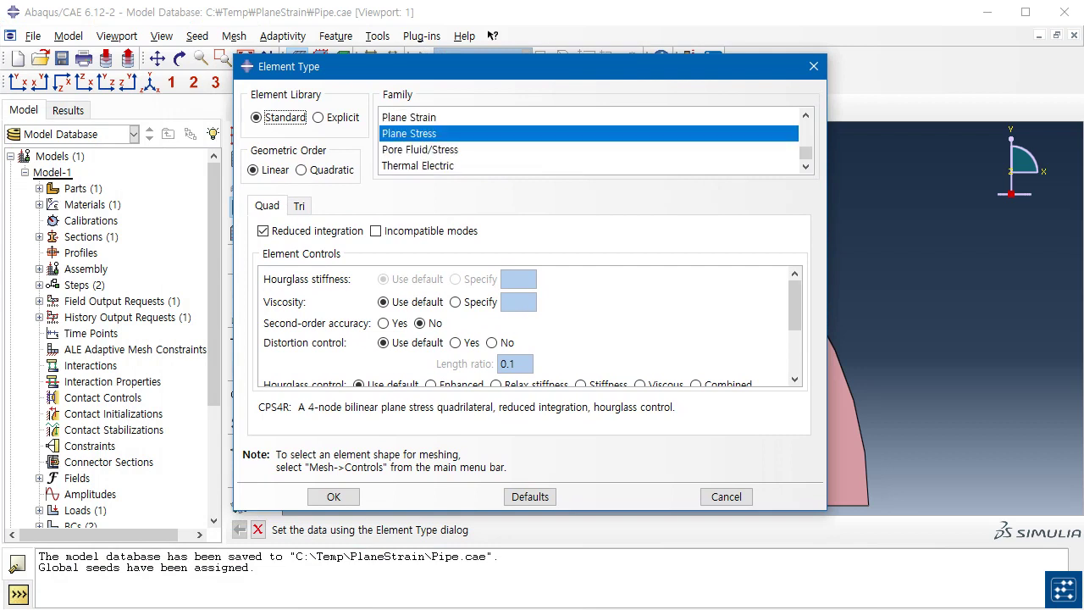
left_click(409, 117)
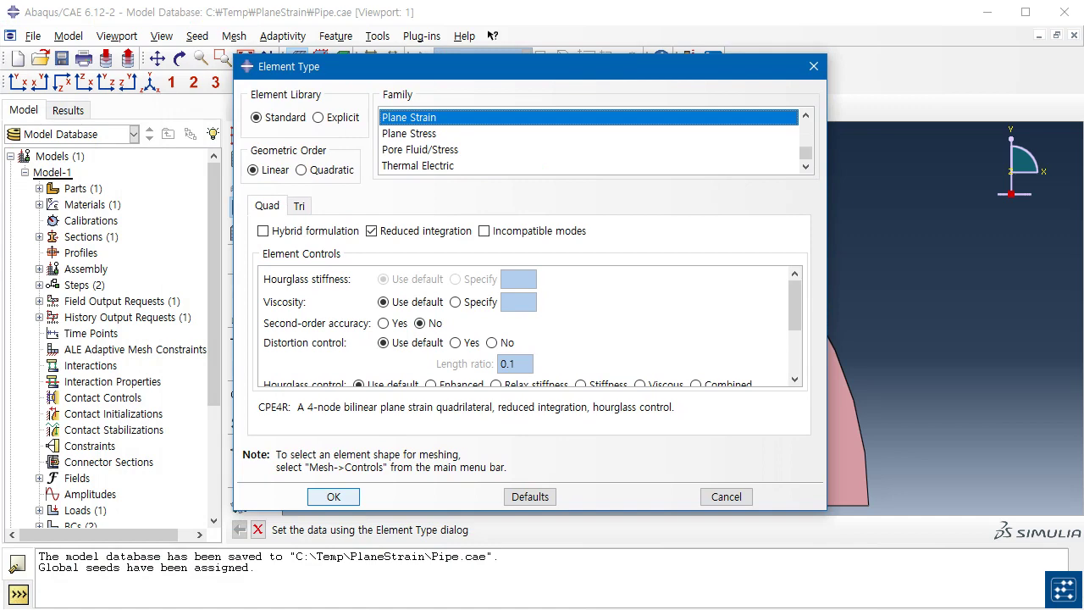
left_click(333, 497)
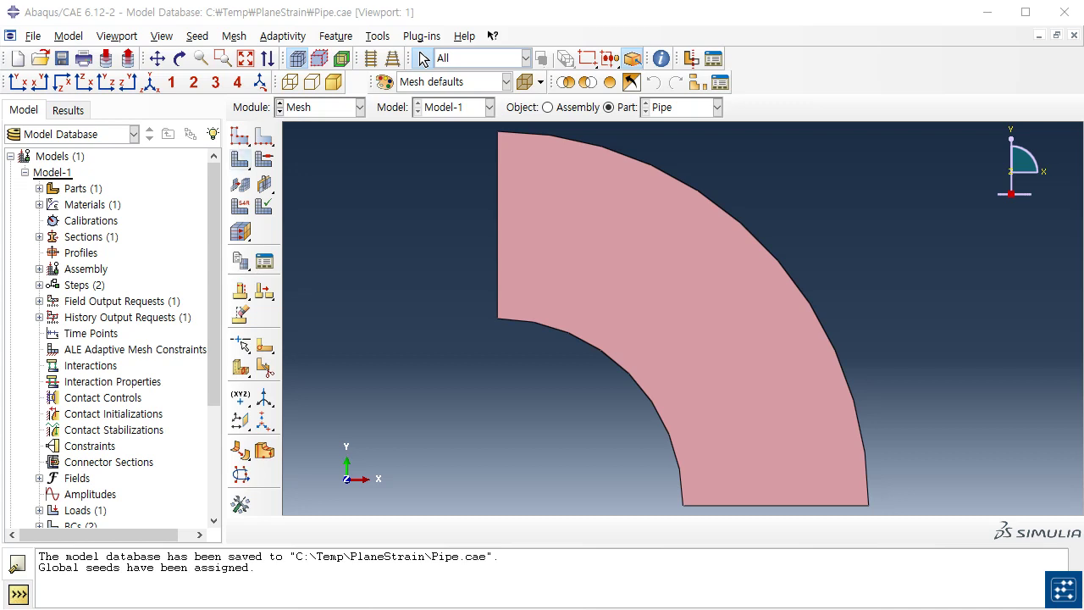
Mesh the Pipe part and save the model database
left_click(240, 158)
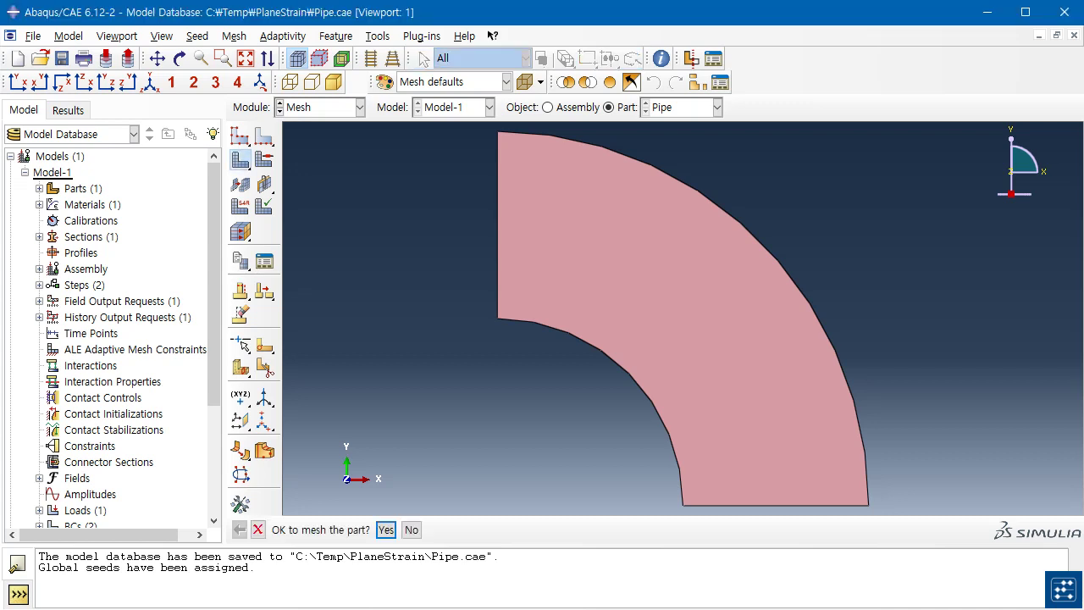
key("Return")
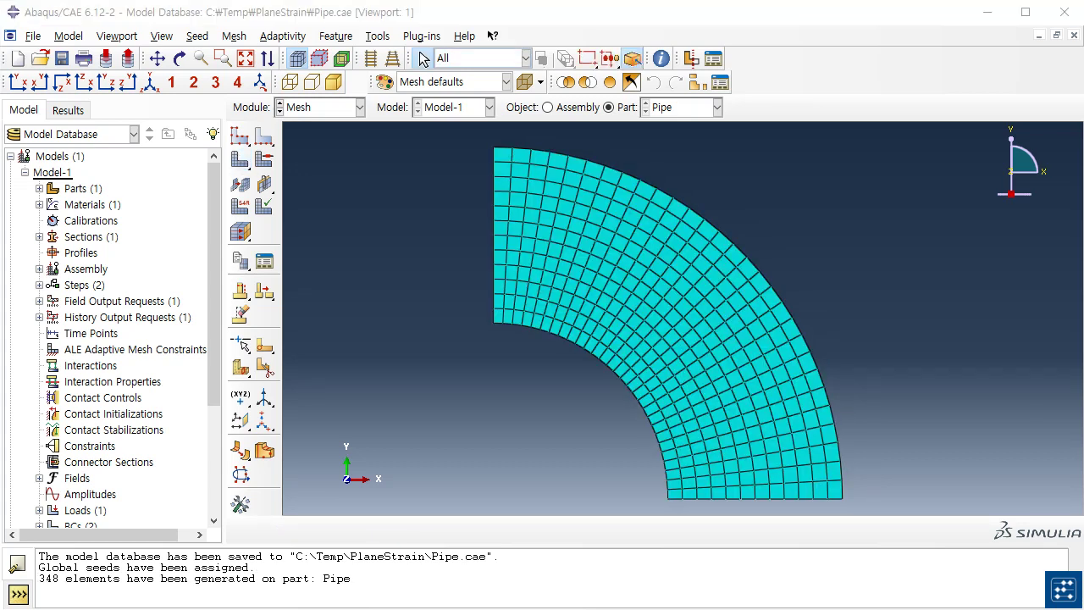
left_click(62, 57)
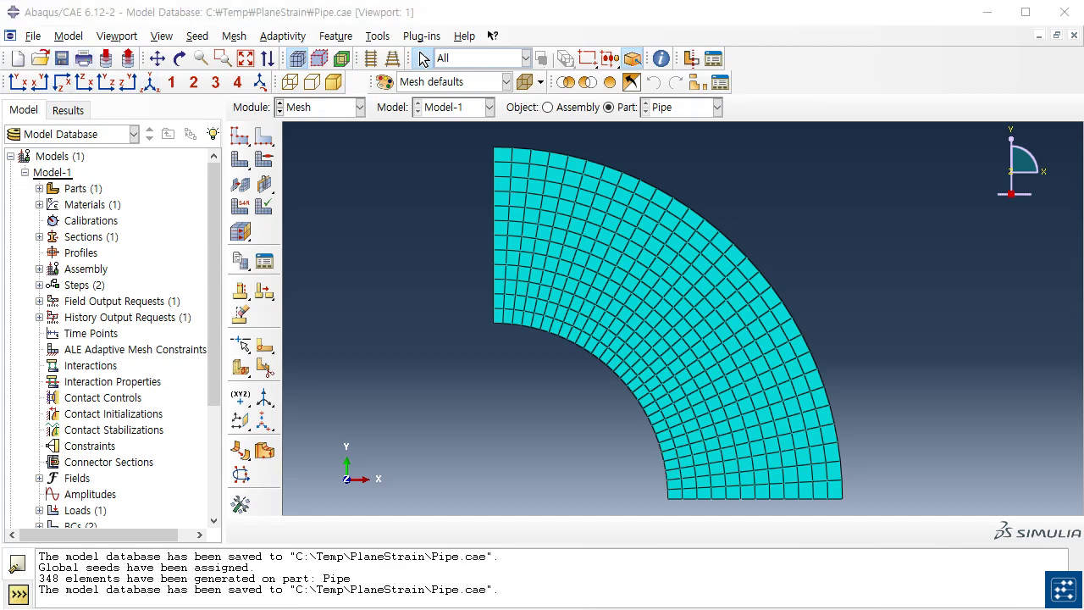
Switch to the Job module and create a full analysis job named Pipe for Model-1 with the description "Pipe analysis"
left_click(322, 107)
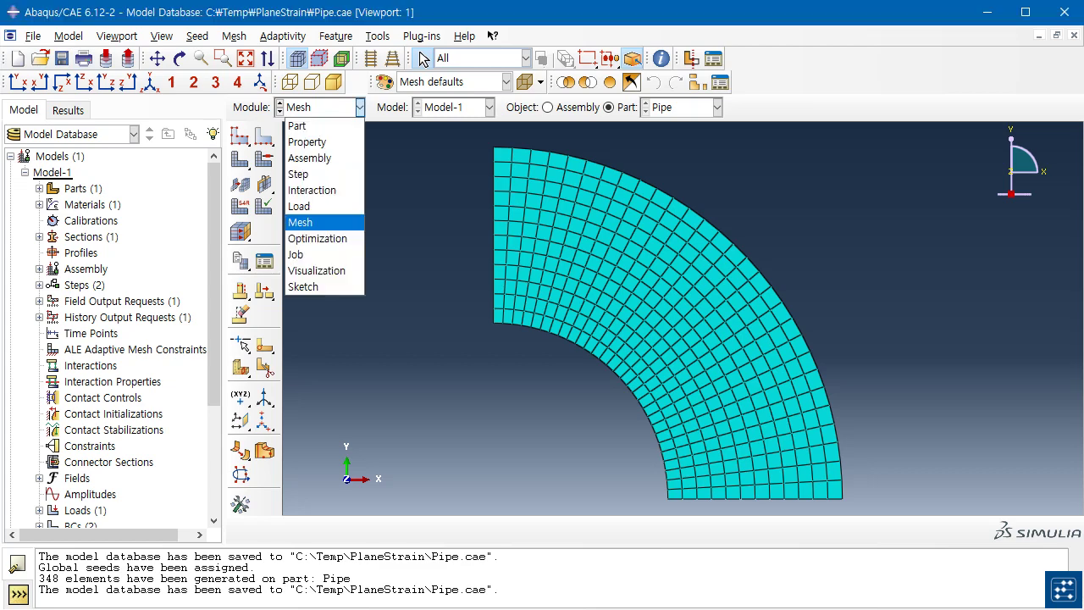
key("Down")
key("Down")
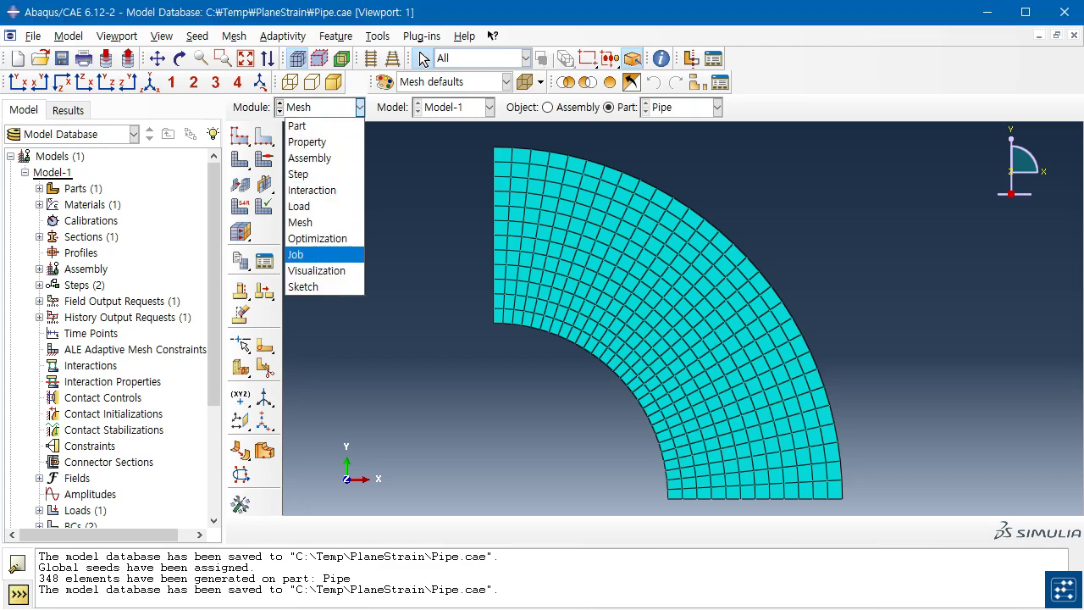
key("Return")
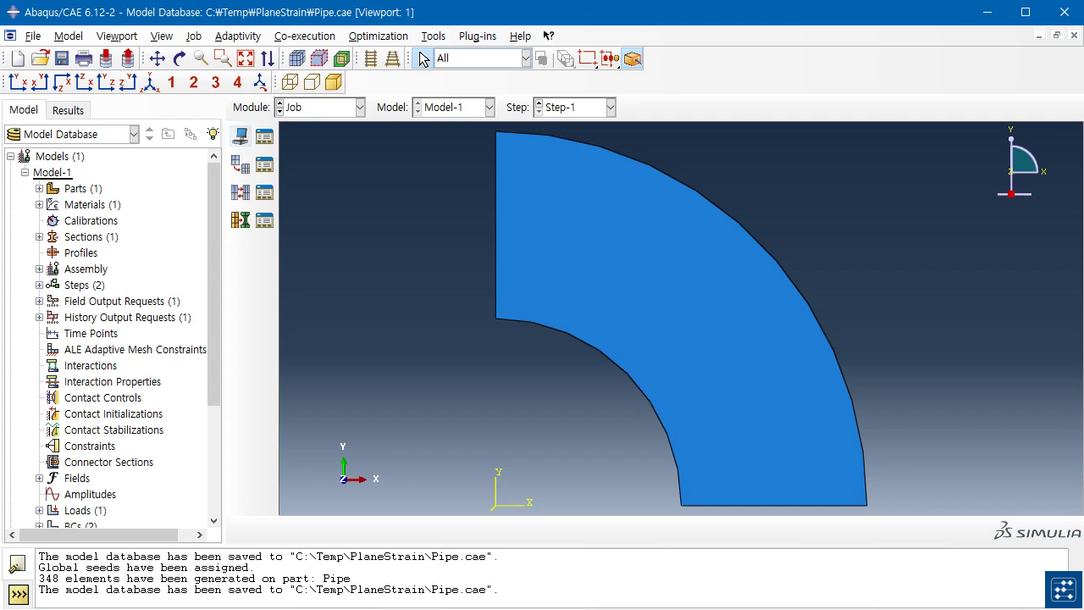
left_click(241, 163)
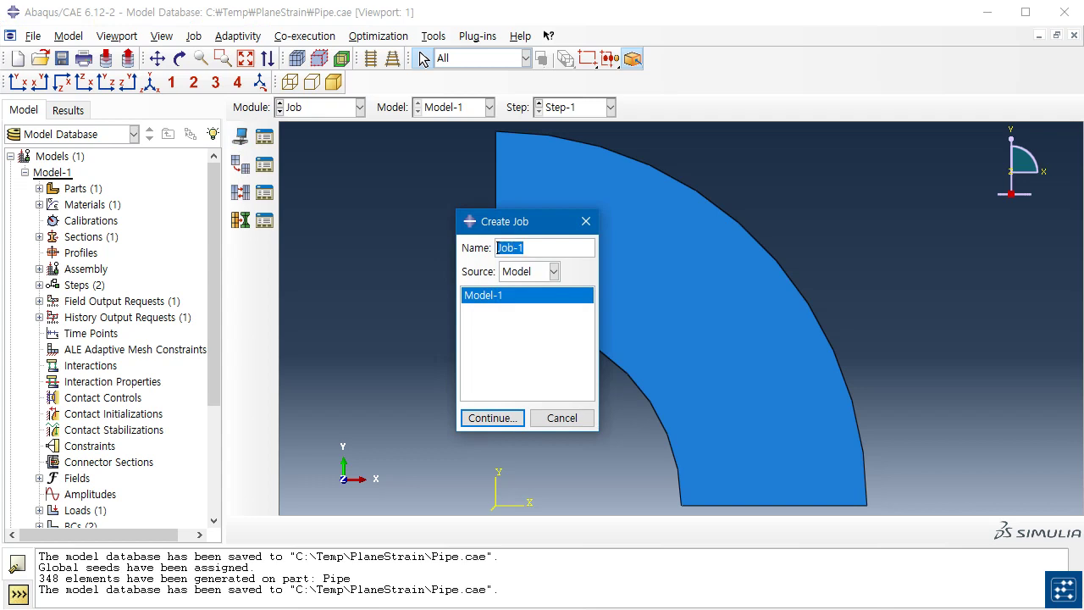
type("Pipe")
key("Return")
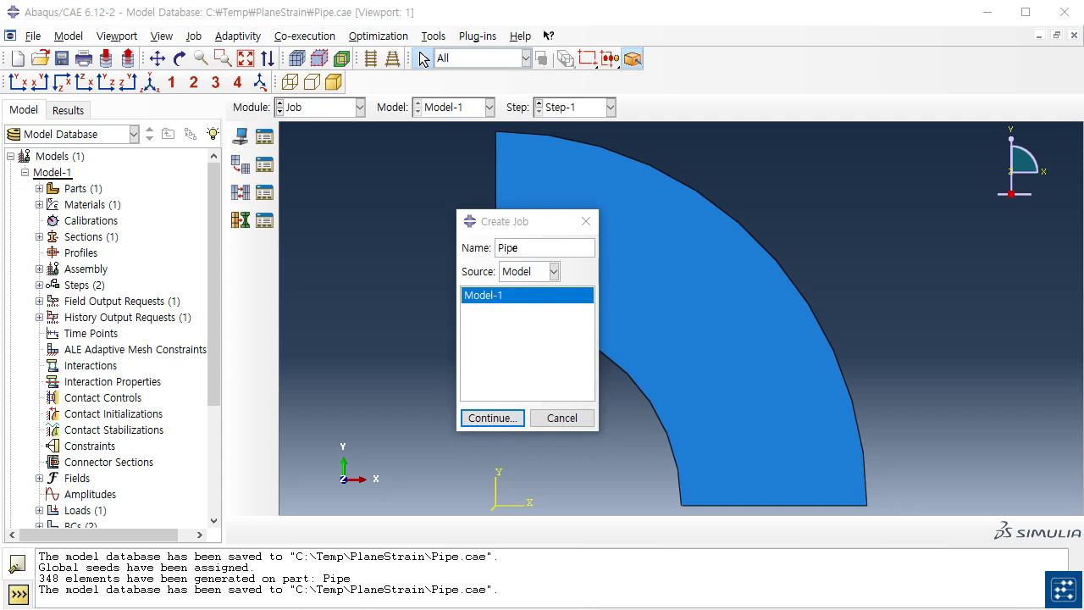
key("Return")
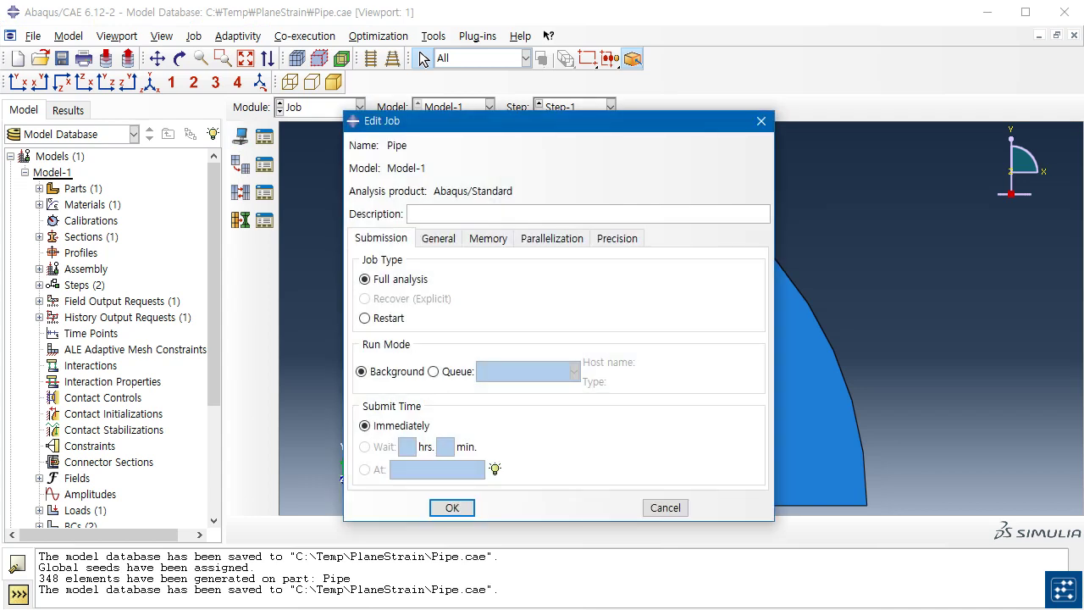
type("Pipe analysis")
key("Return")
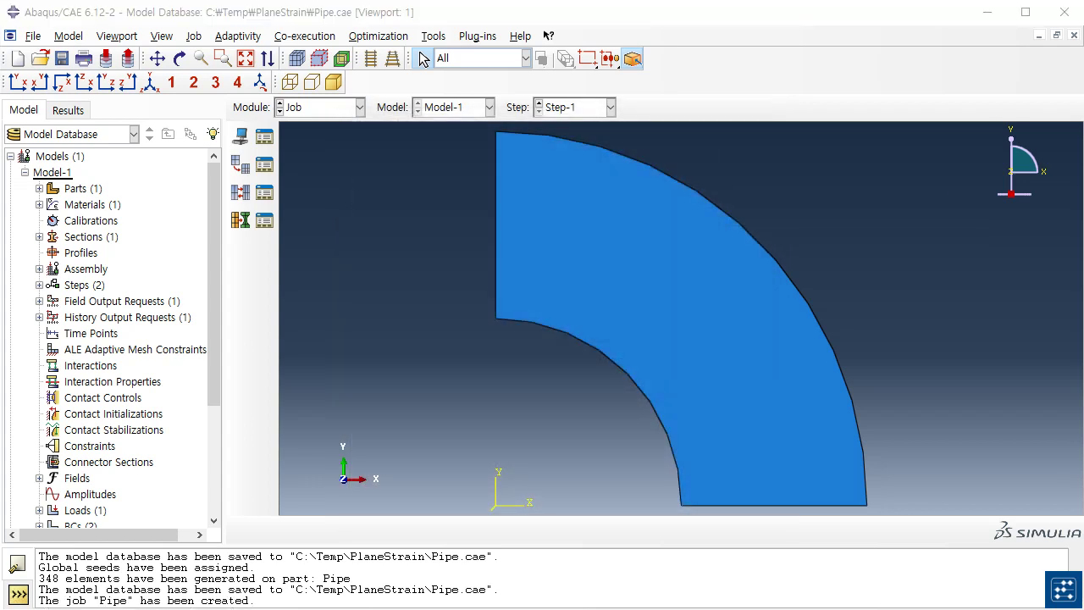
Set the work directory to C:\Temp
left_click(33, 36)
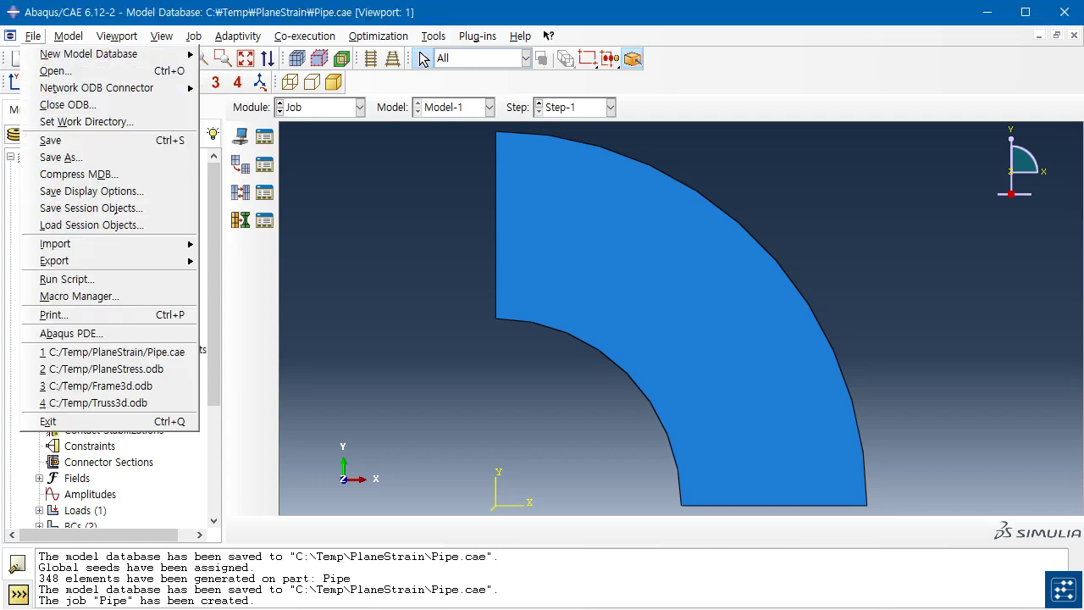
key("Up")
key("Up")
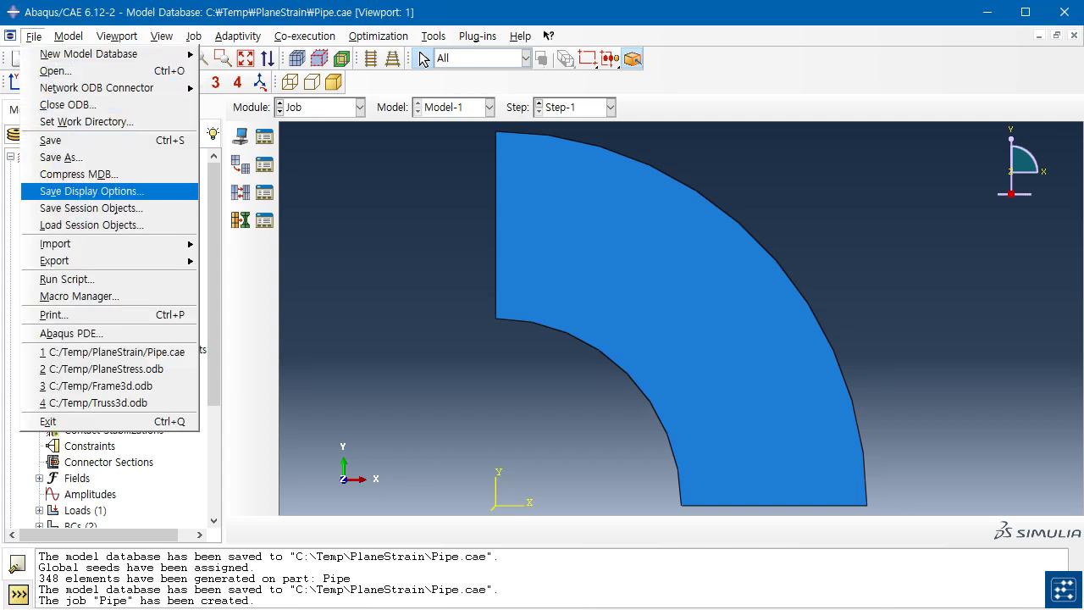
key("Down")
key("Down")
key("Down")
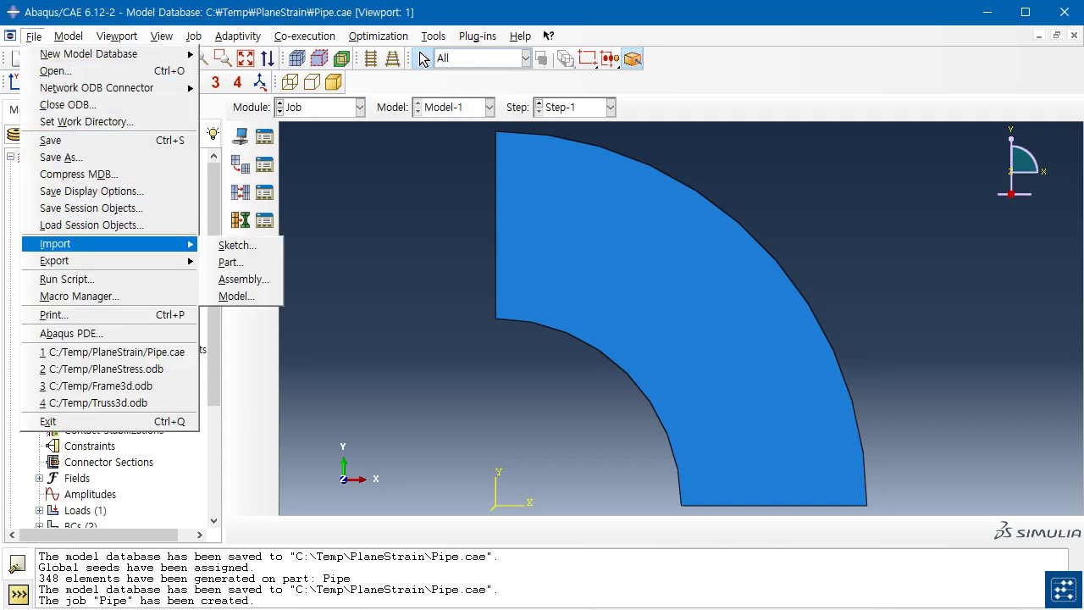
key("Up")
key("Up")
key("Up")
key("Up")
key("Up")
key("Up")
key("Up")
key("Return")
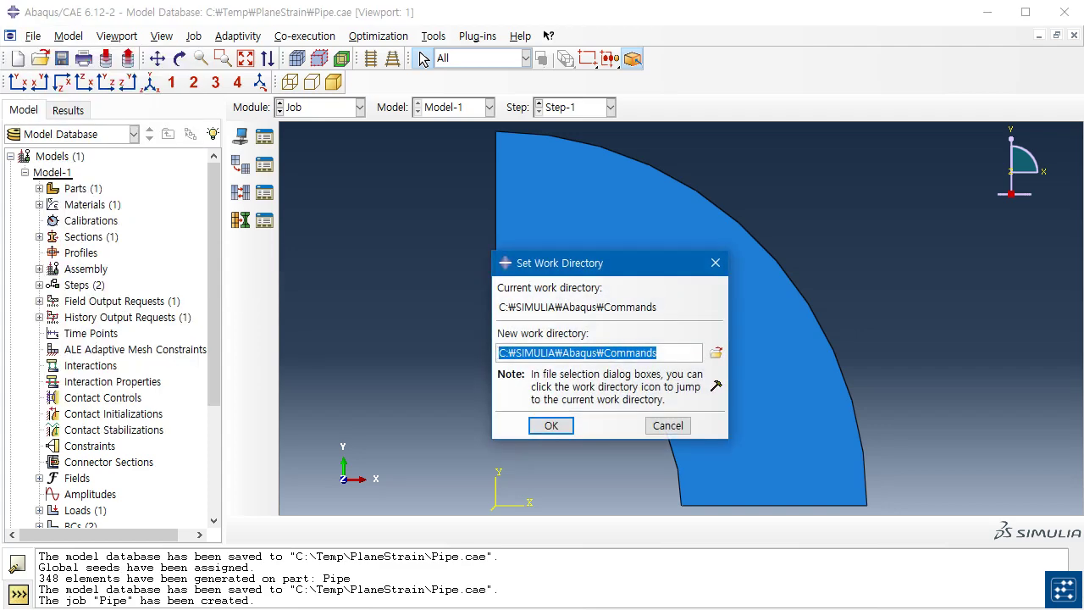
left_click(716, 353)
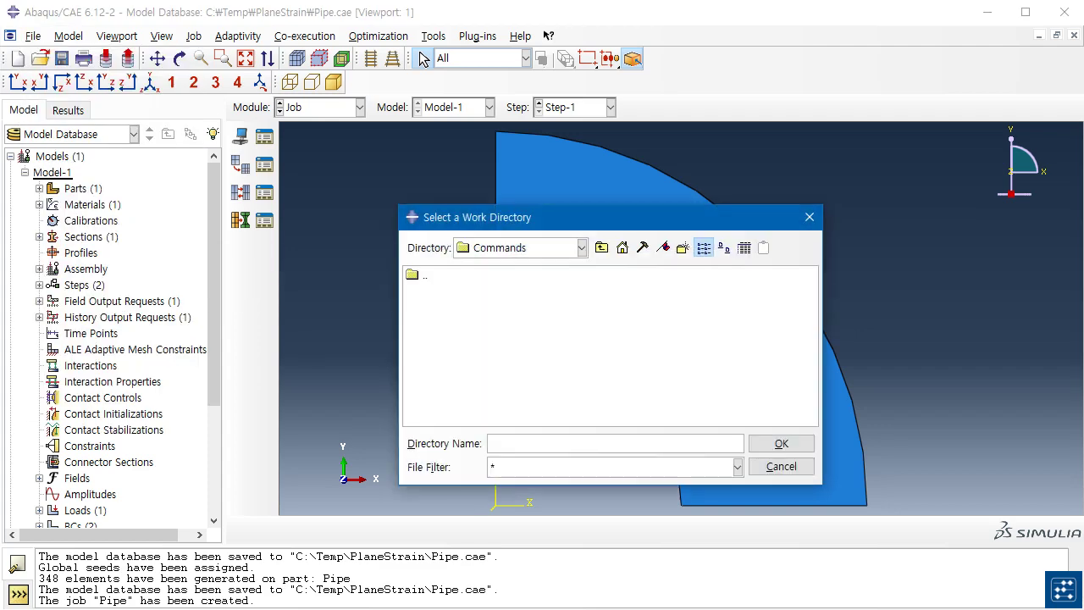
left_click(601, 247)
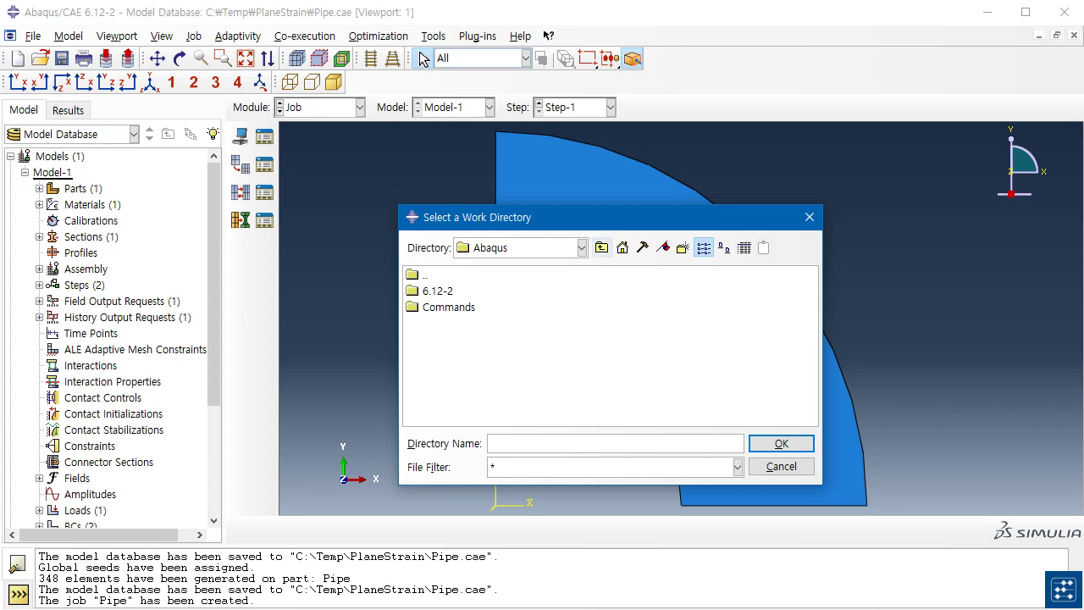
left_click(602, 247)
left_click(581, 247)
left_click(484, 300)
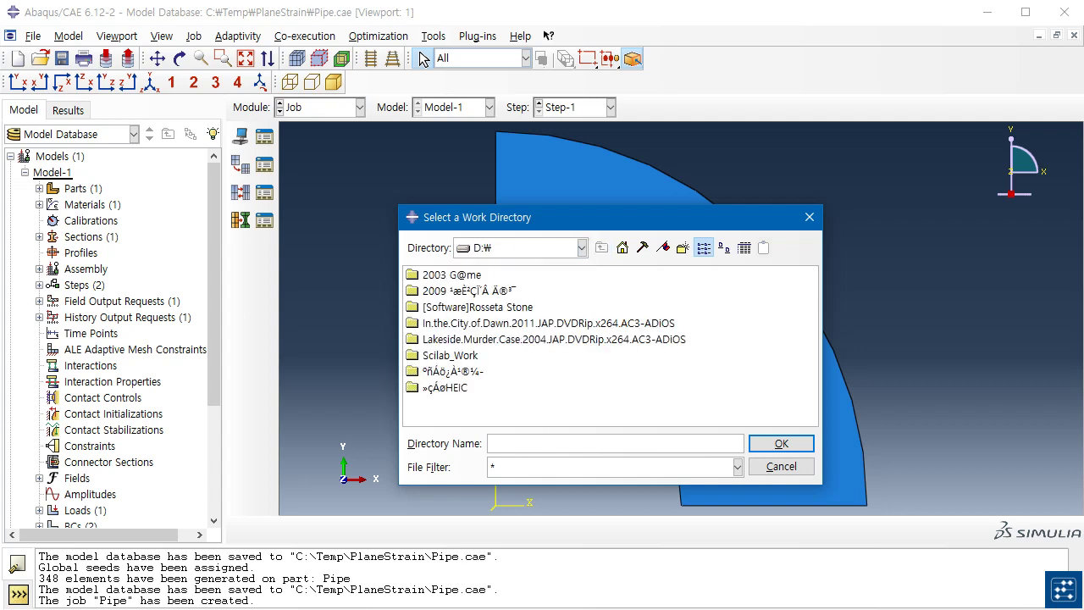
left_click(582, 248)
left_click(483, 266)
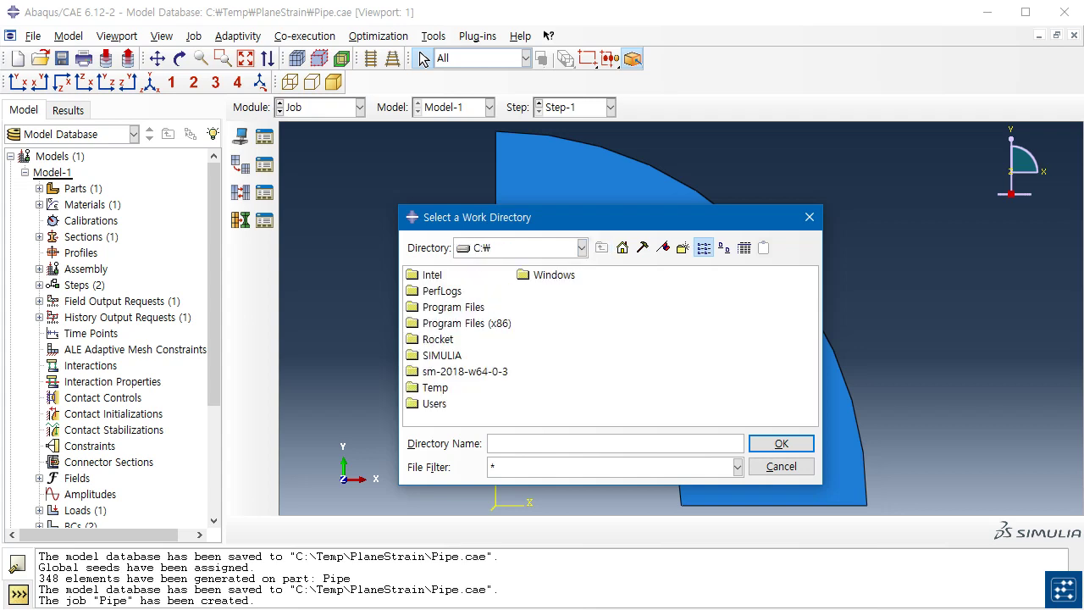
left_click(434, 387)
left_click(781, 443)
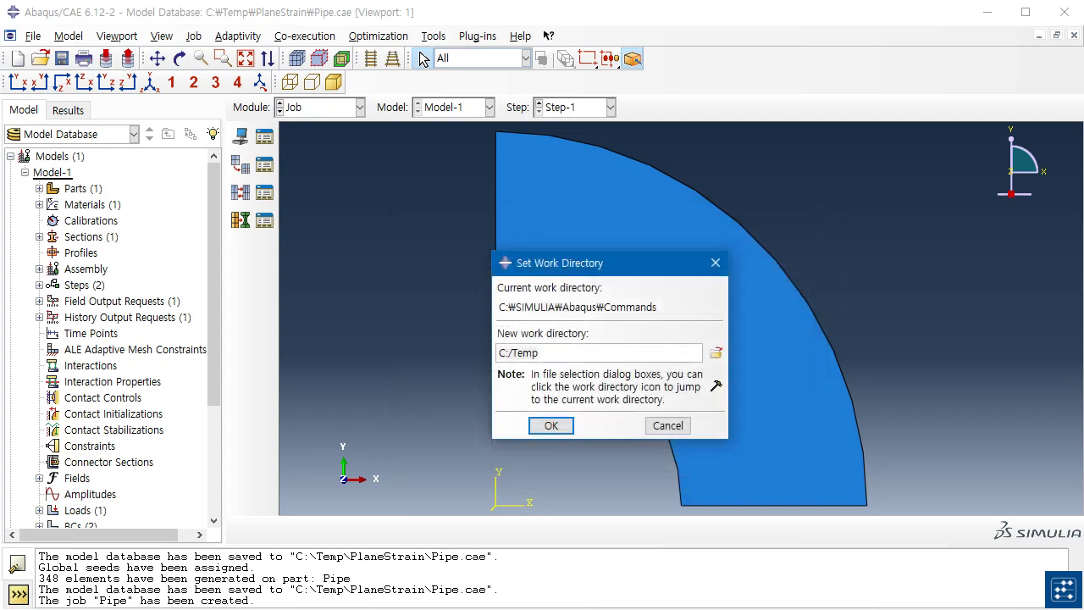
left_click(552, 422)
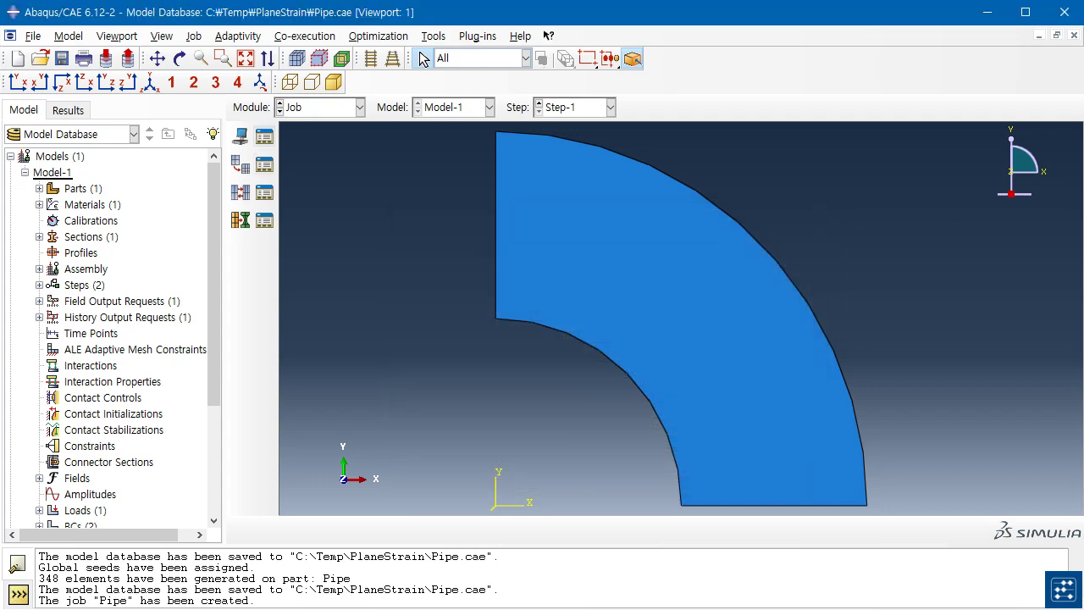
Set the work directory to the PlaneStrain folder inside C:\Temp
left_click(33, 36)
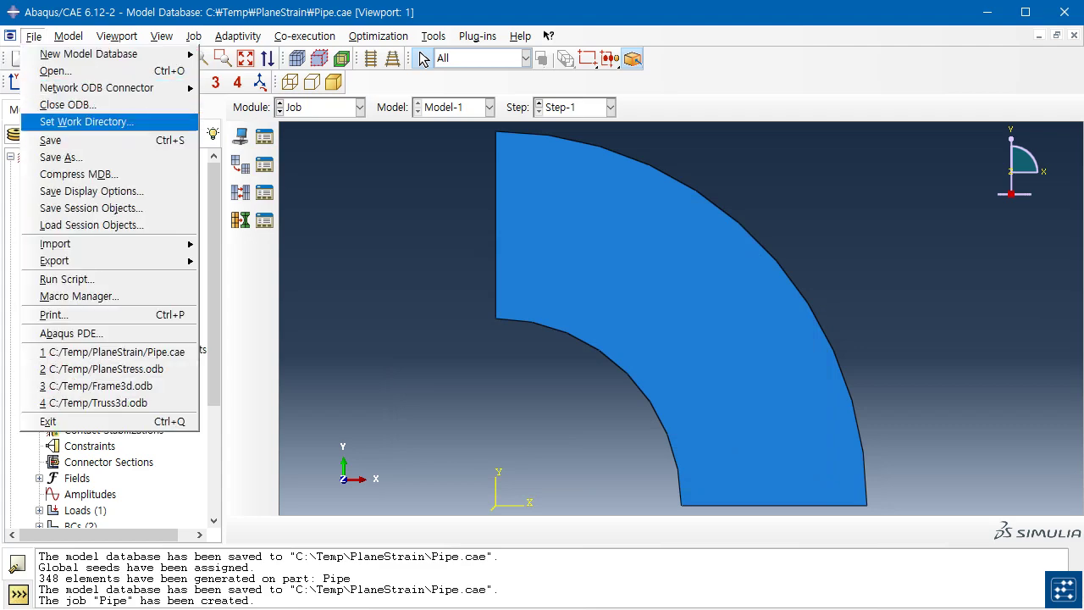
left_click(85, 121)
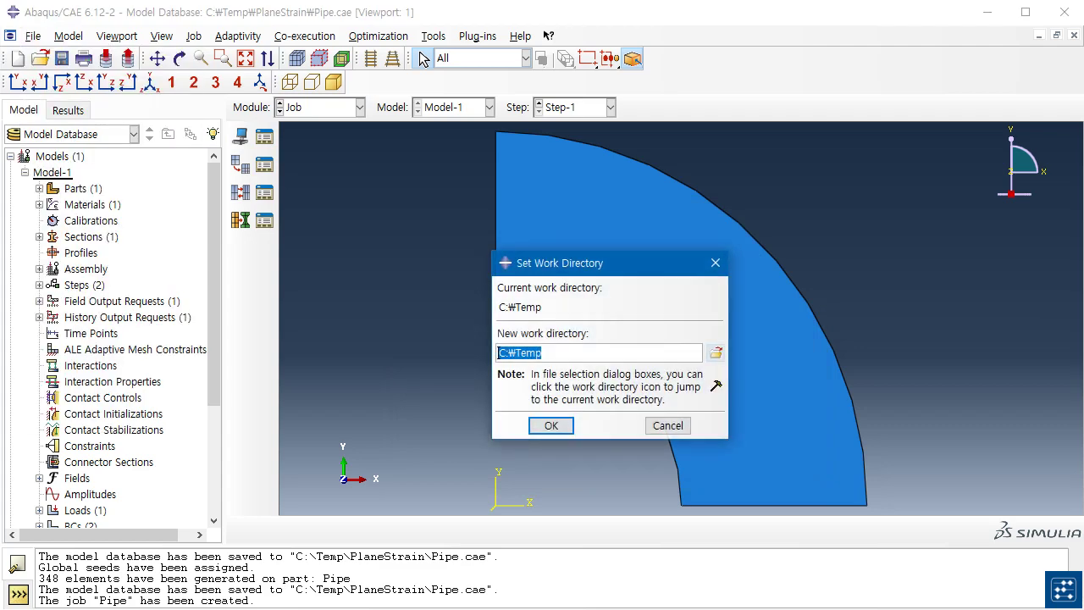
left_click(715, 353)
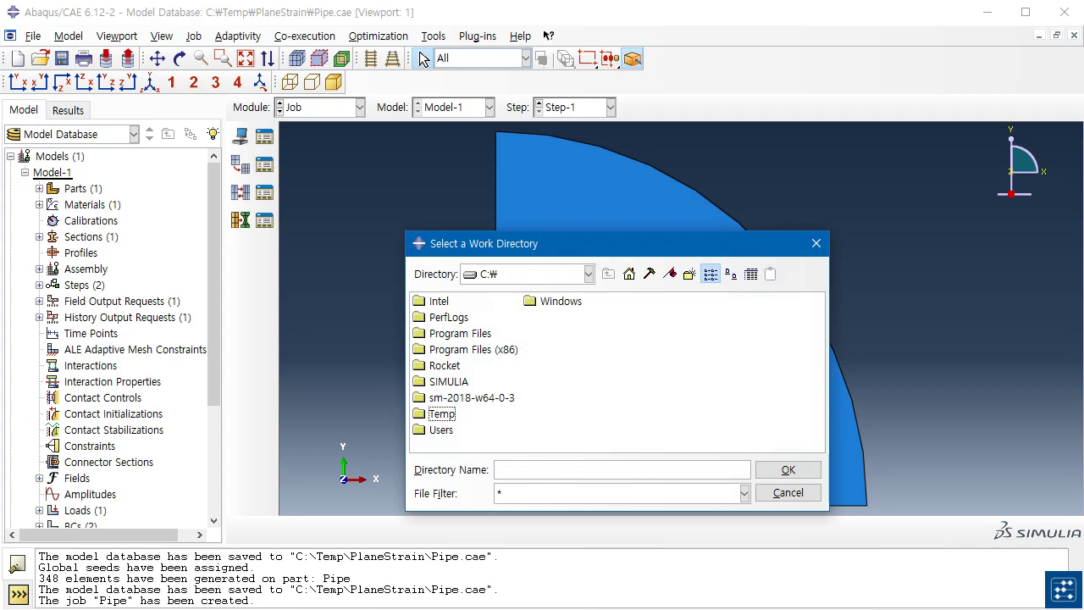
left_click(441, 414)
left_click(787, 469)
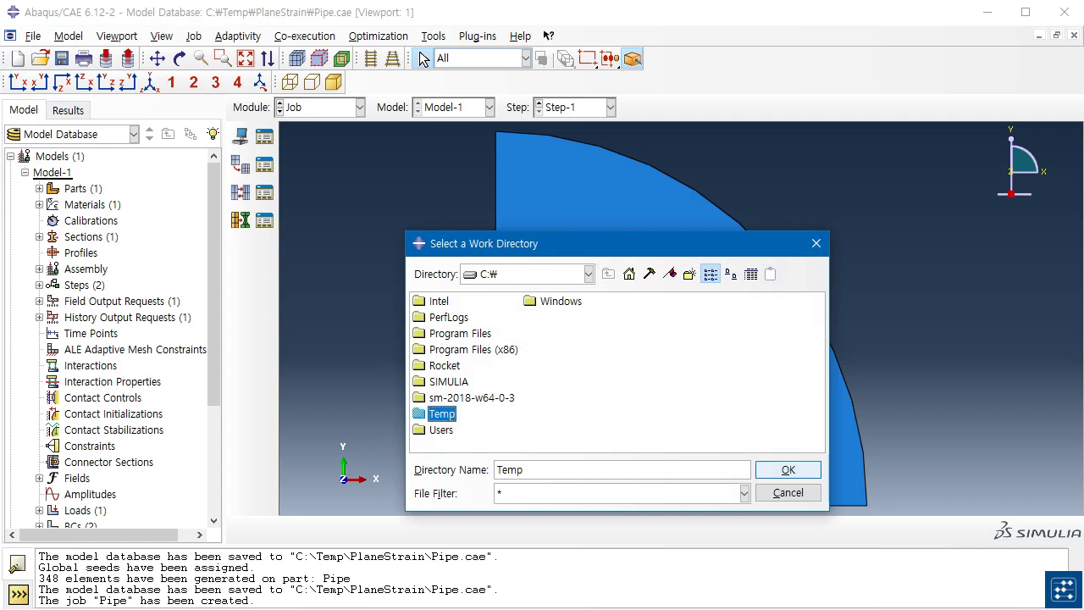
left_click(715, 353)
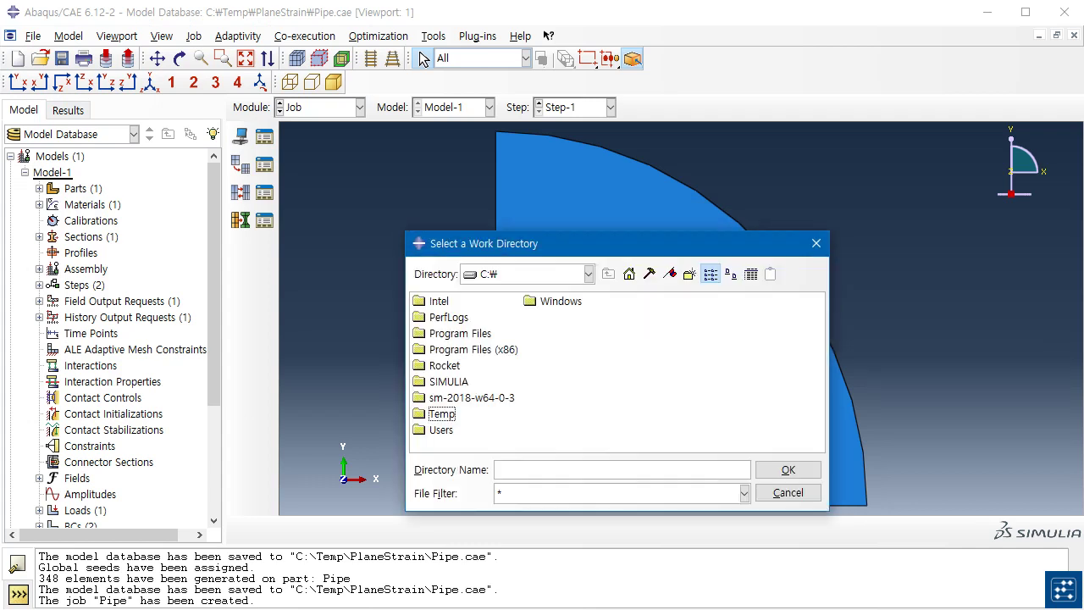
left_click(441, 413)
right_click(443, 415)
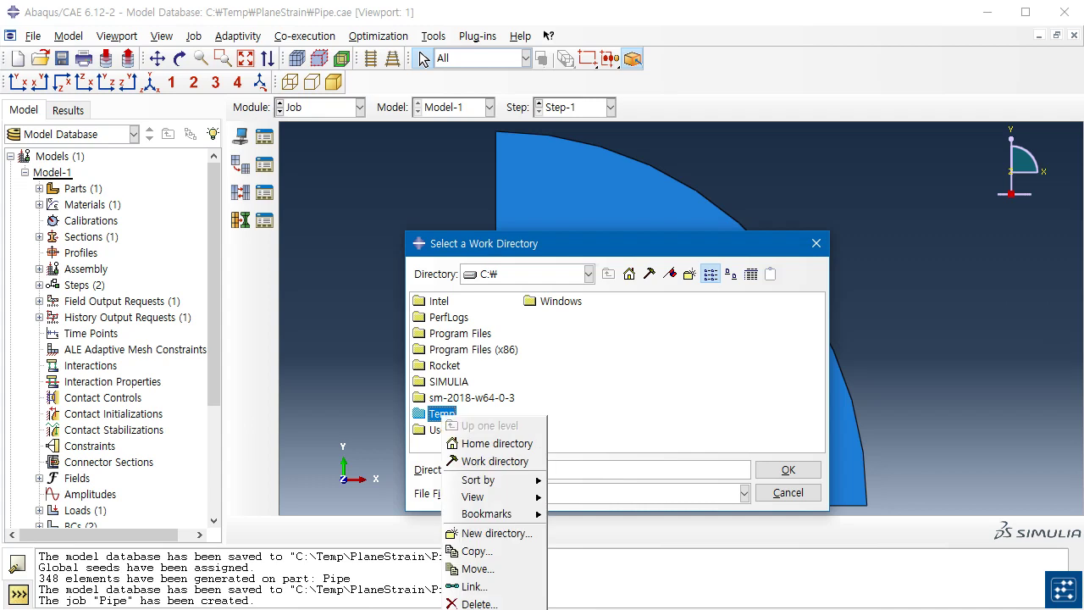
double_click(441, 413)
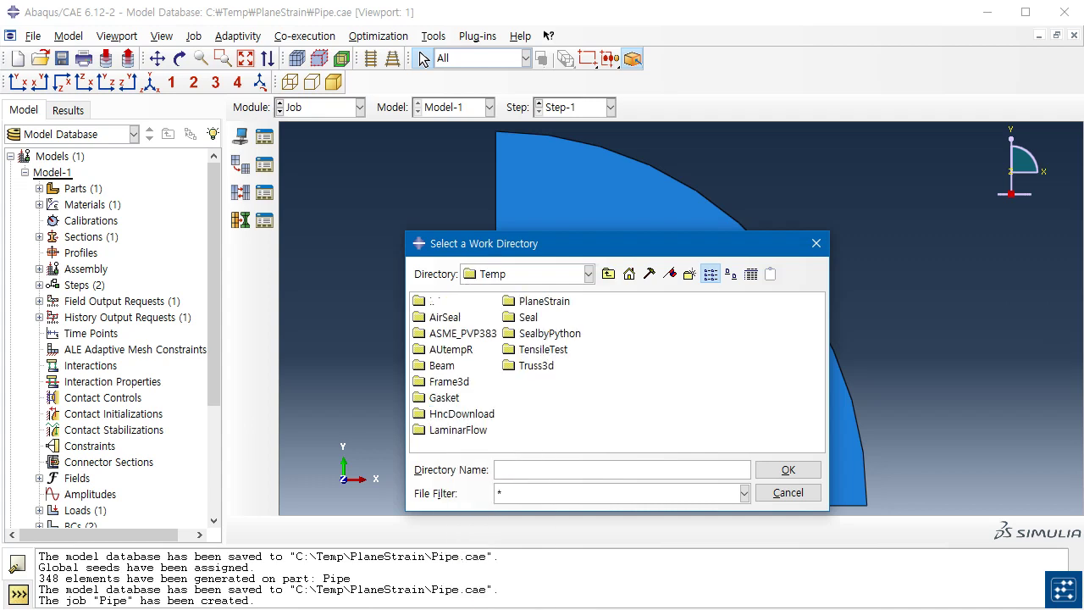
left_click(544, 300)
left_click(787, 470)
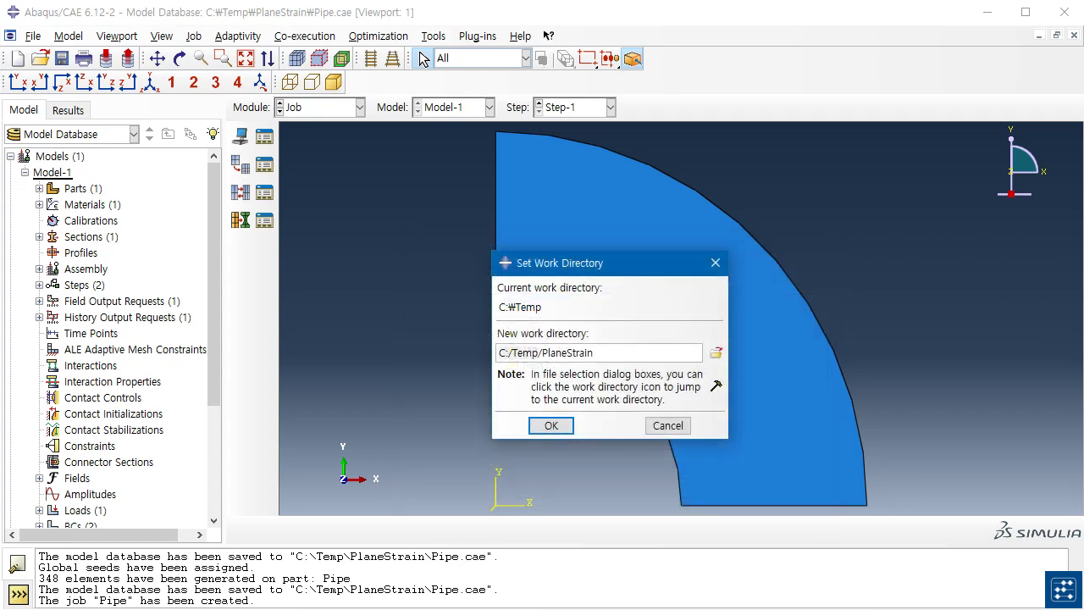
left_click(552, 421)
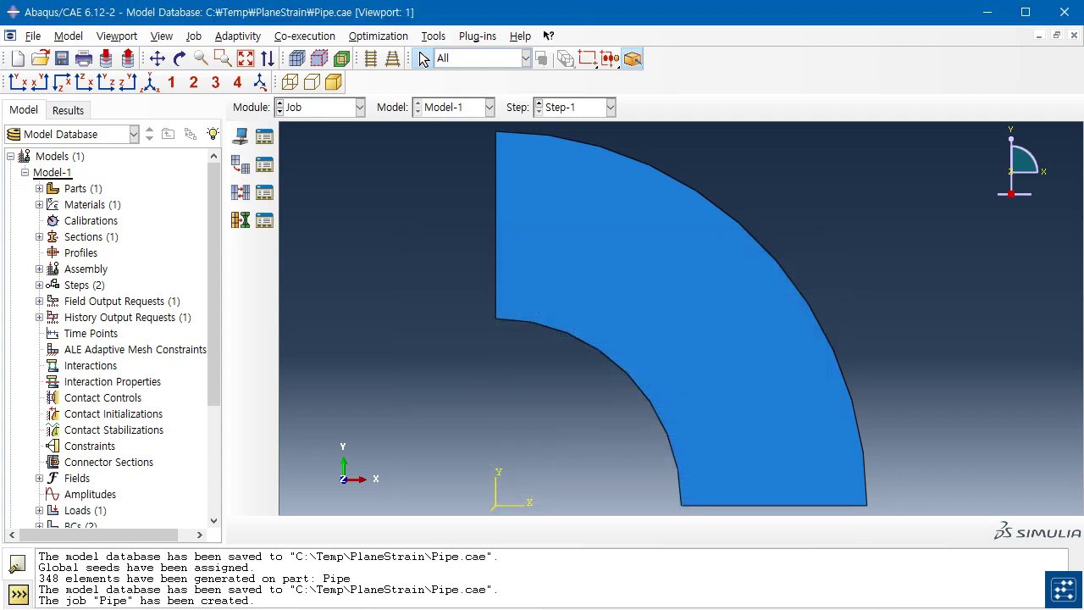
Submit the Pipe job for analysis and open its job monitor
left_click(265, 135)
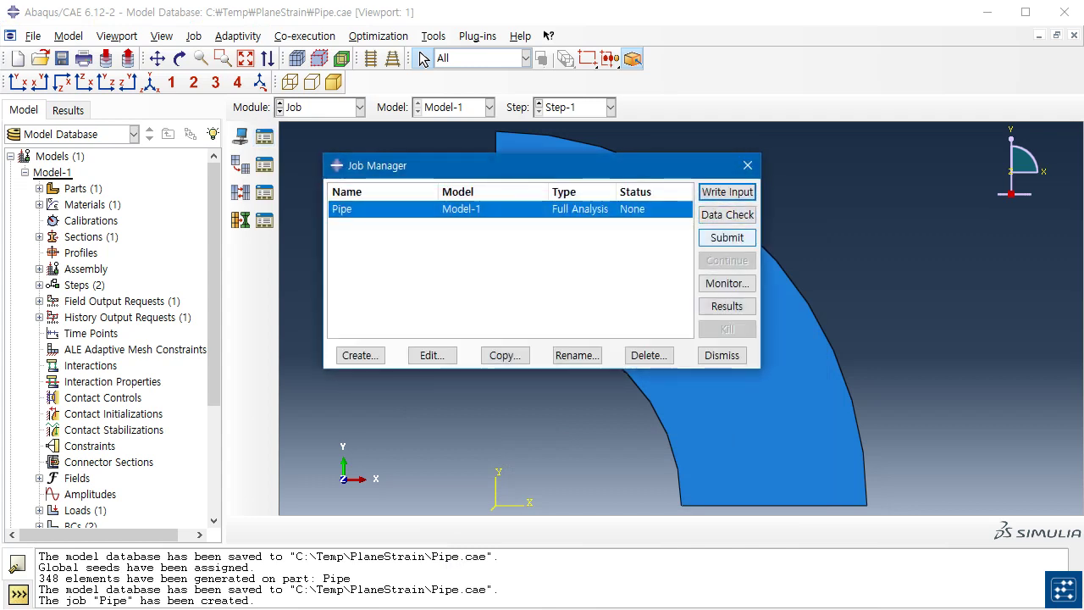
left_click(727, 237)
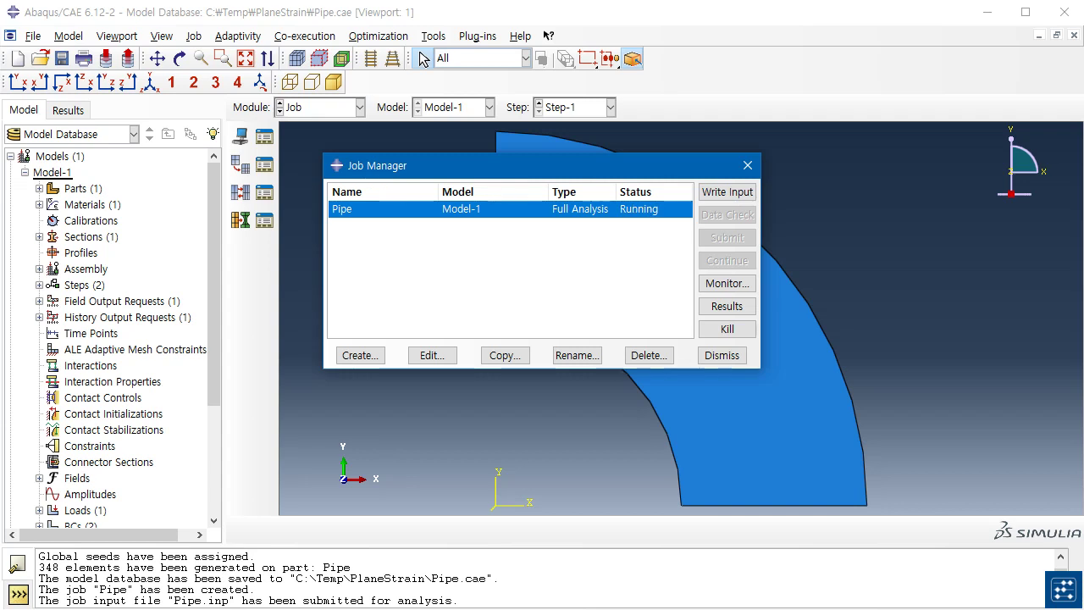
left_click(727, 283)
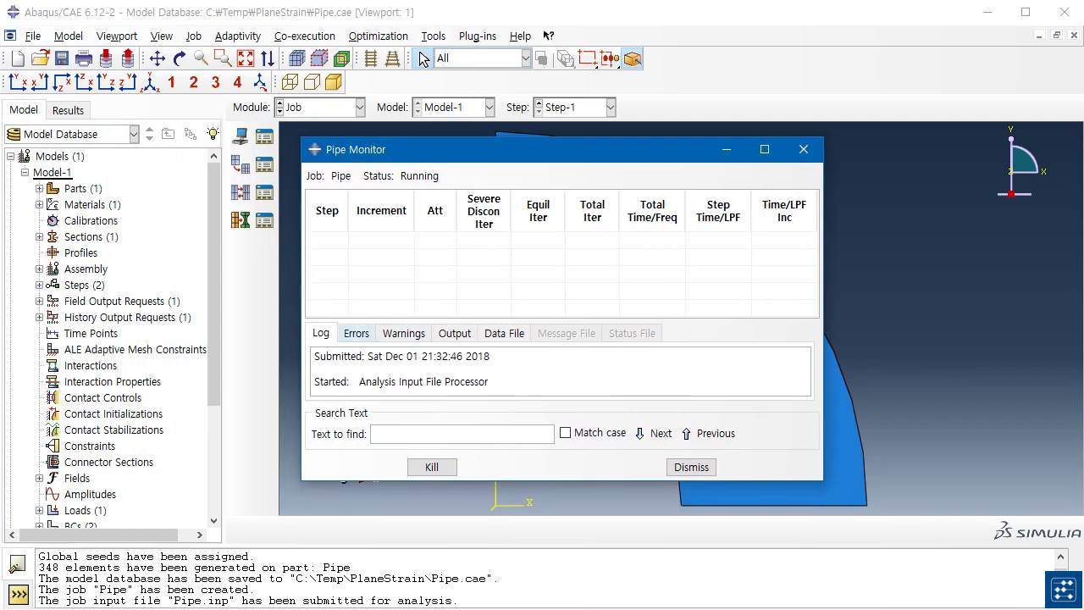
Enlarge the Pipe job monitor, examine its warnings, output, data file and status file, and close the monitor
left_click(355, 333)
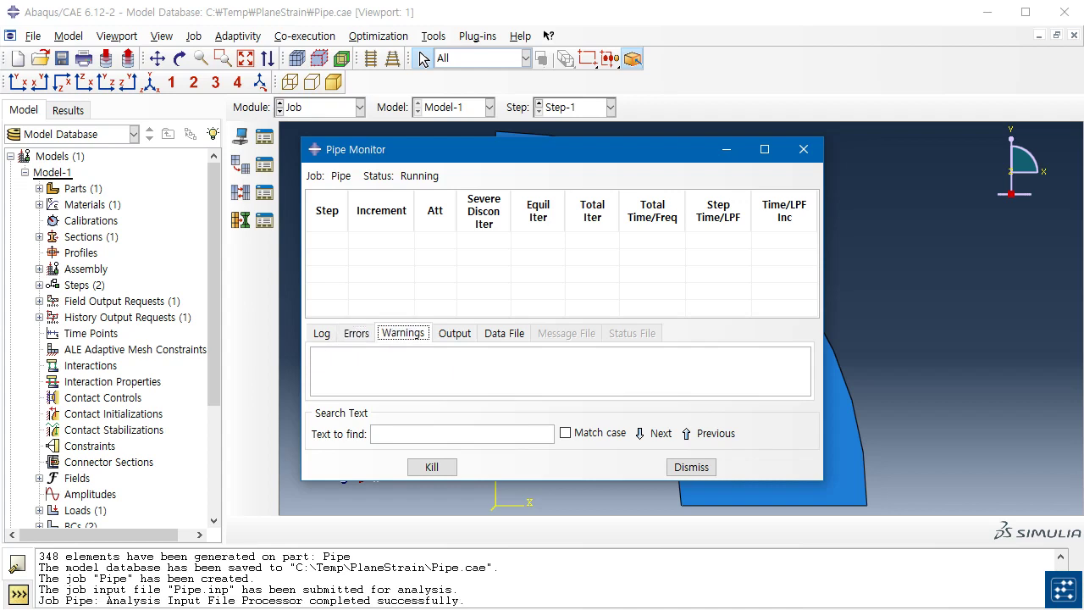
left_click(454, 333)
left_click(504, 332)
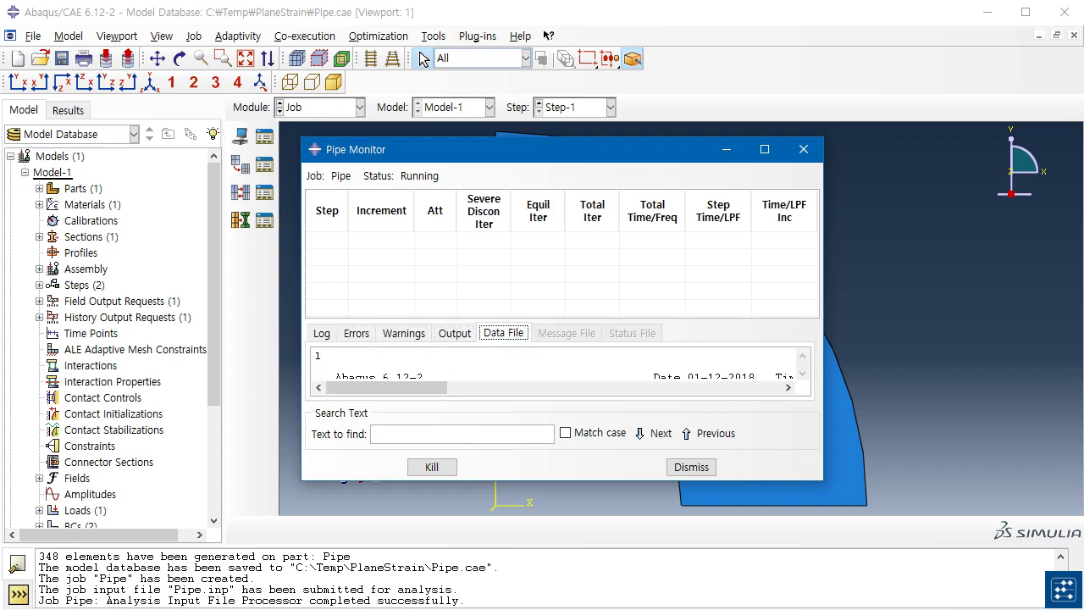
left_click_drag(381, 149, 286, 49)
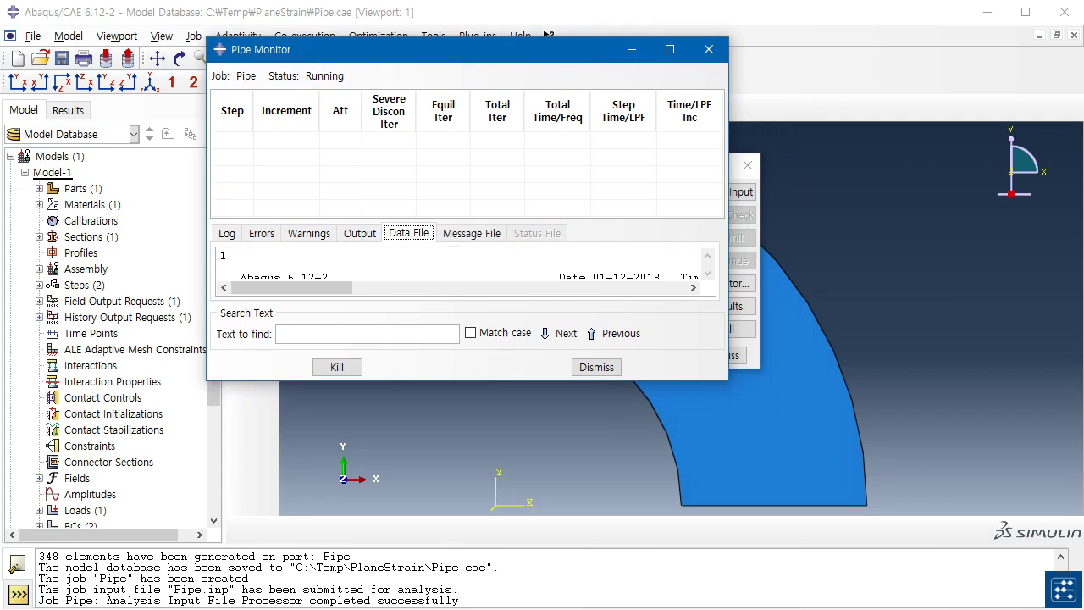
left_click_drag(727, 380, 880, 518)
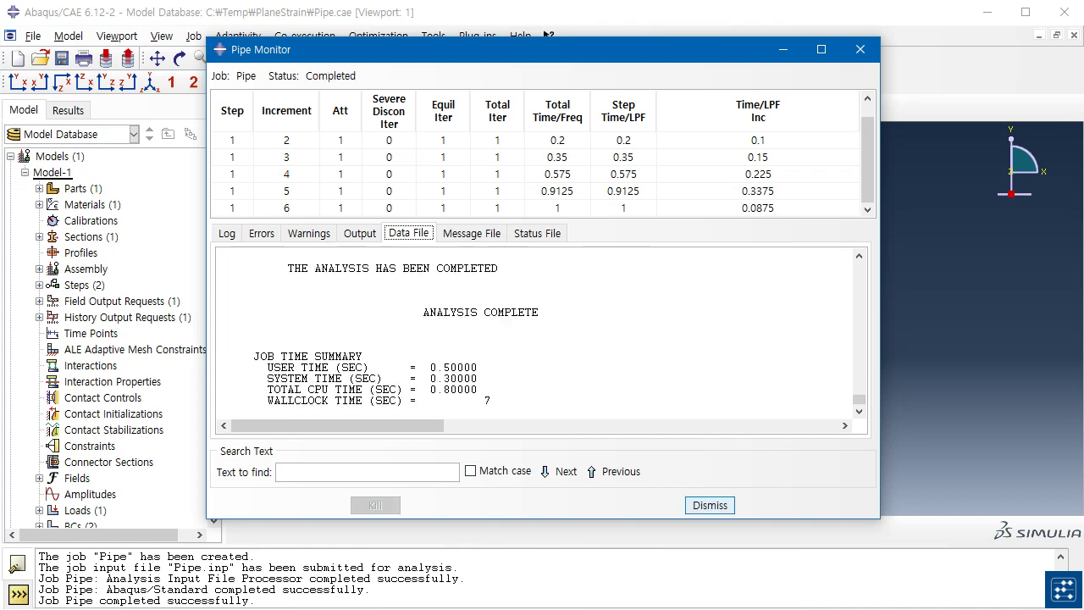
key("Right")
key("Right")
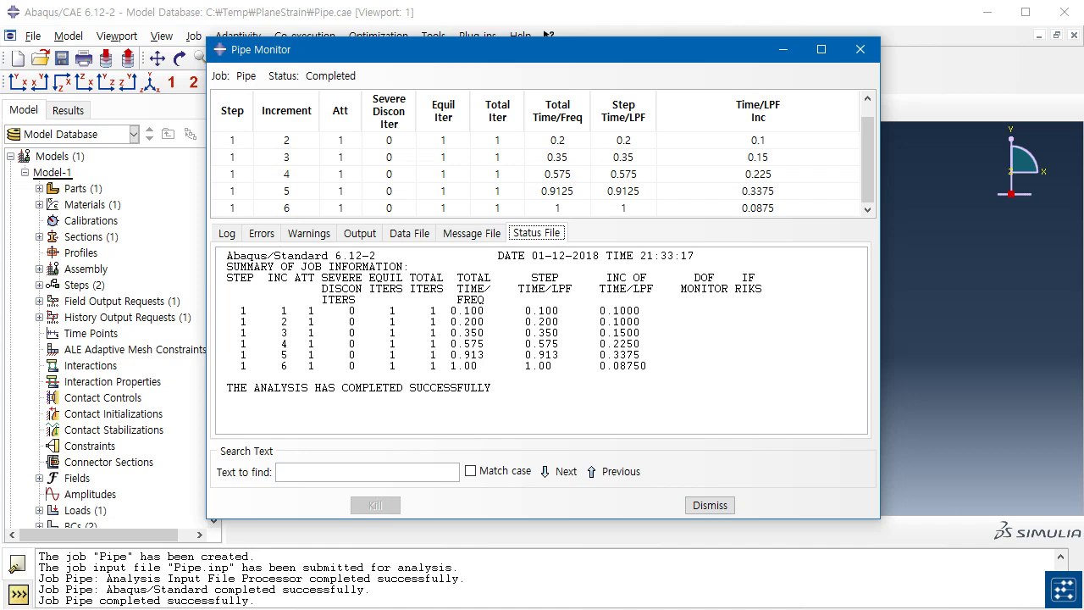
key("Return")
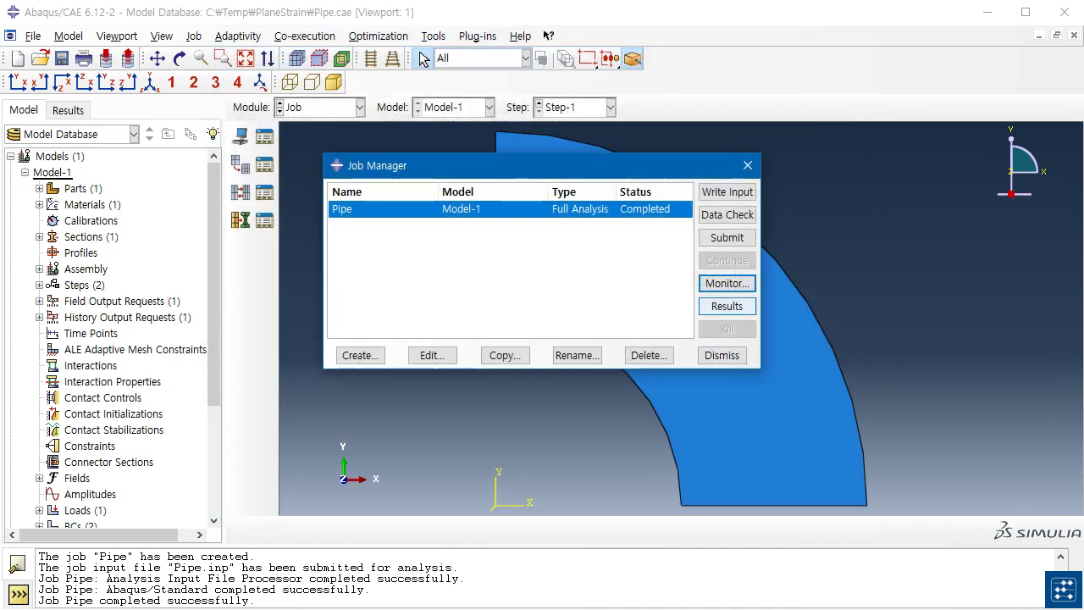
Open the Pipe job's results and plot the Mises stress contours on the deformed shape
left_click(727, 306)
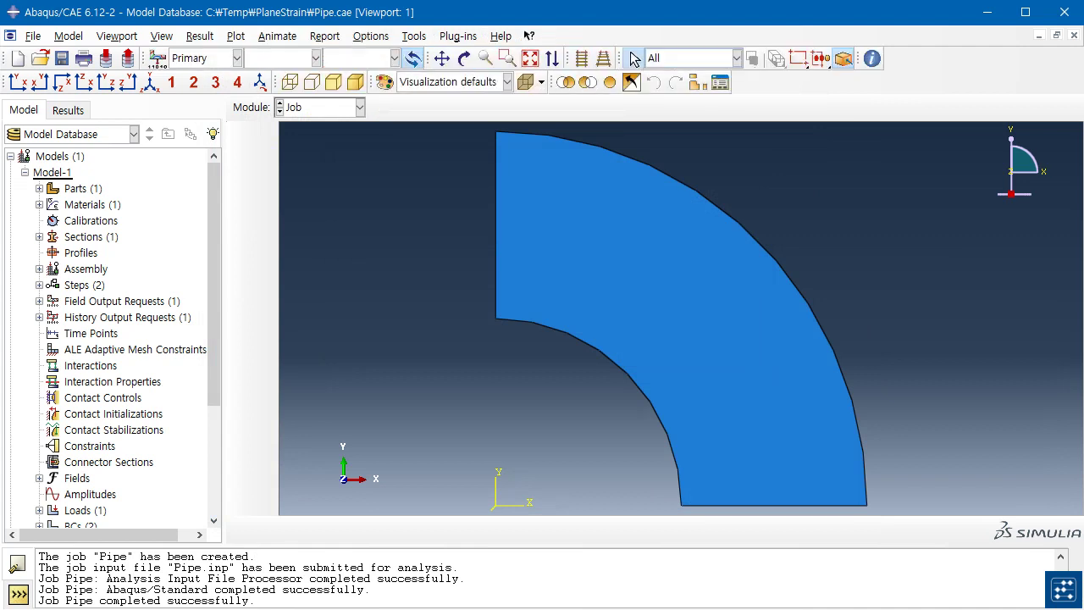
left_click(240, 214)
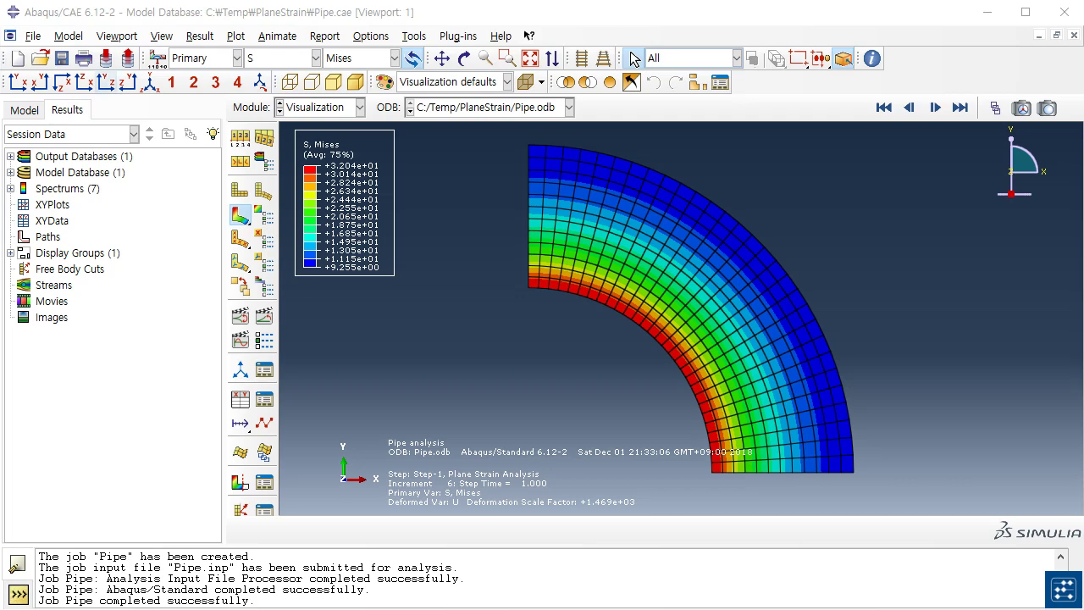
Set the viewport background to solid white in the graphics options
left_click(162, 35)
left_click(203, 283)
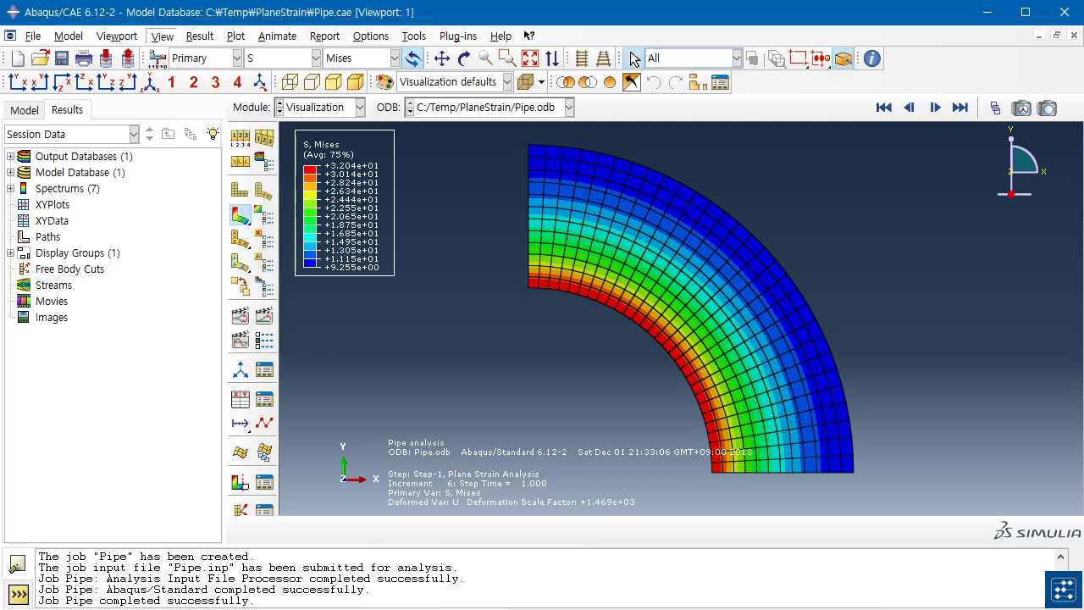
left_click(314, 423)
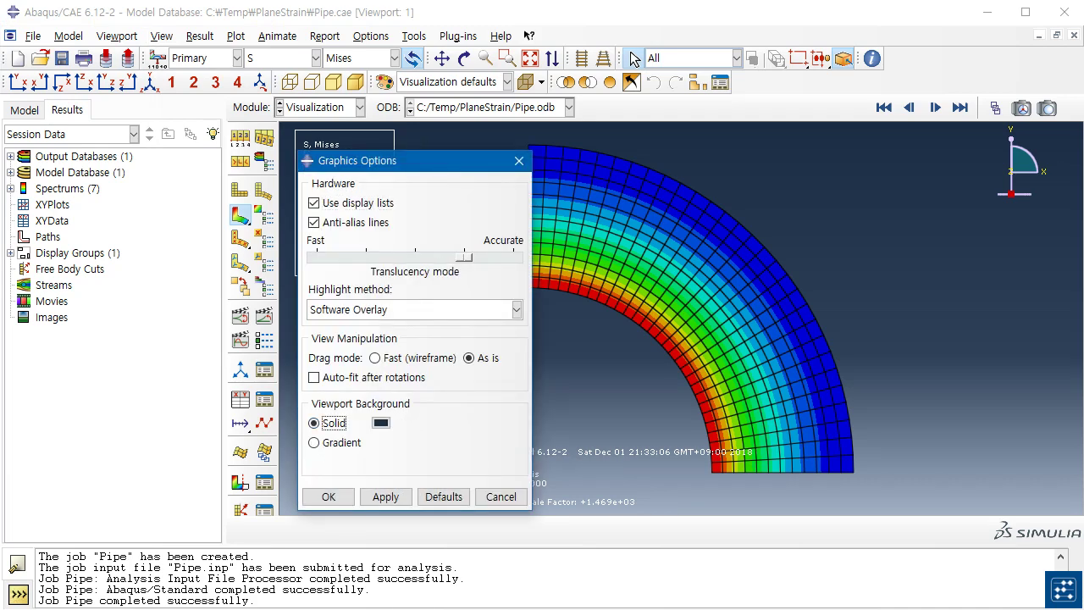
left_click(380, 423)
left_click(208, 480)
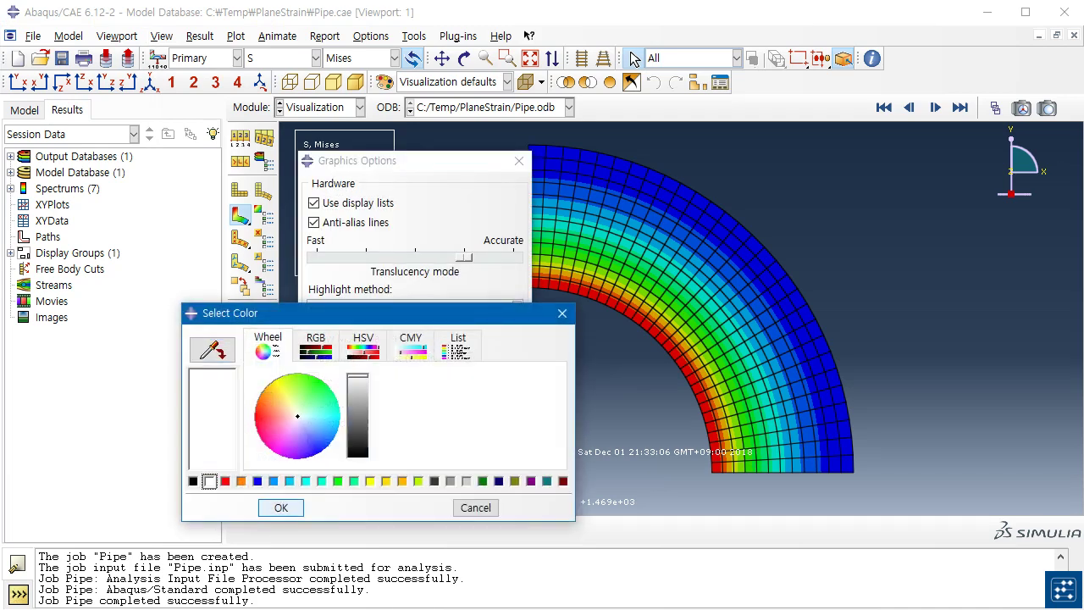
left_click(281, 508)
left_click(385, 497)
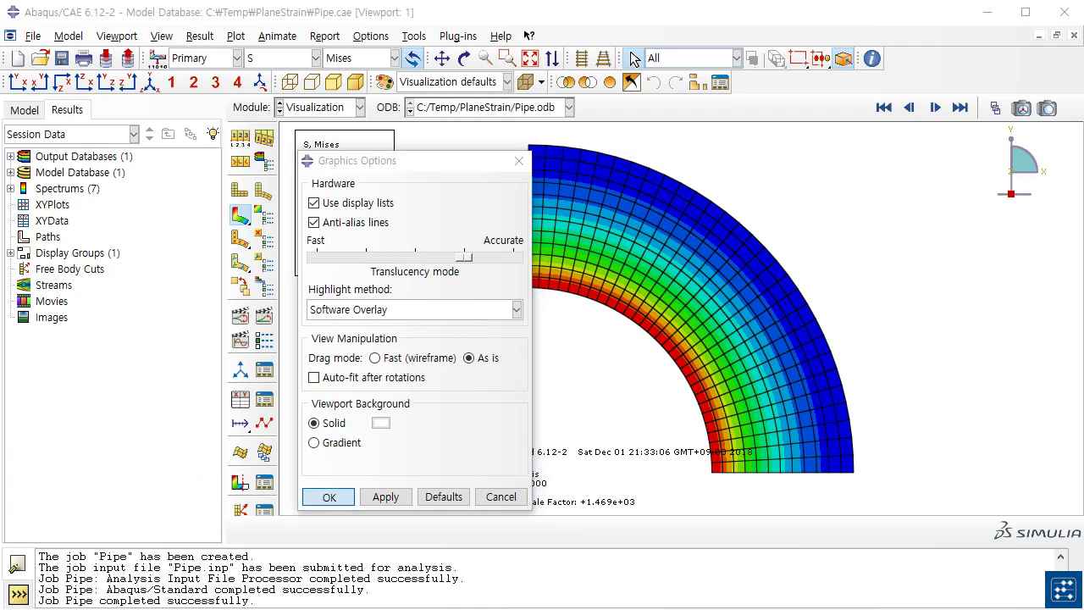
left_click(329, 497)
Hide the compass and the title block in the viewport annotation options
left_click(68, 35)
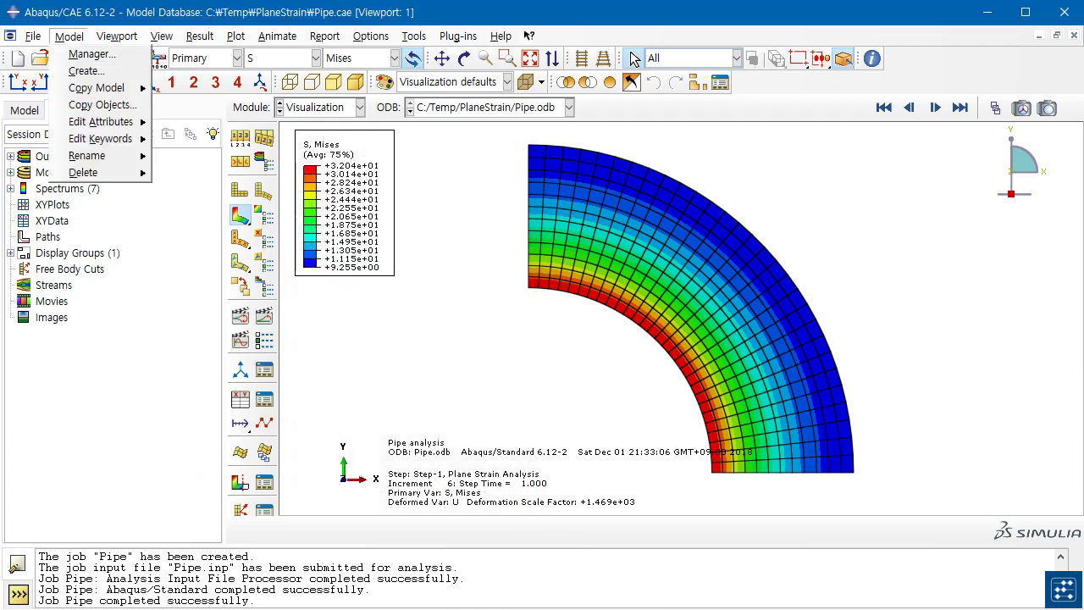
mouse_move(117, 36)
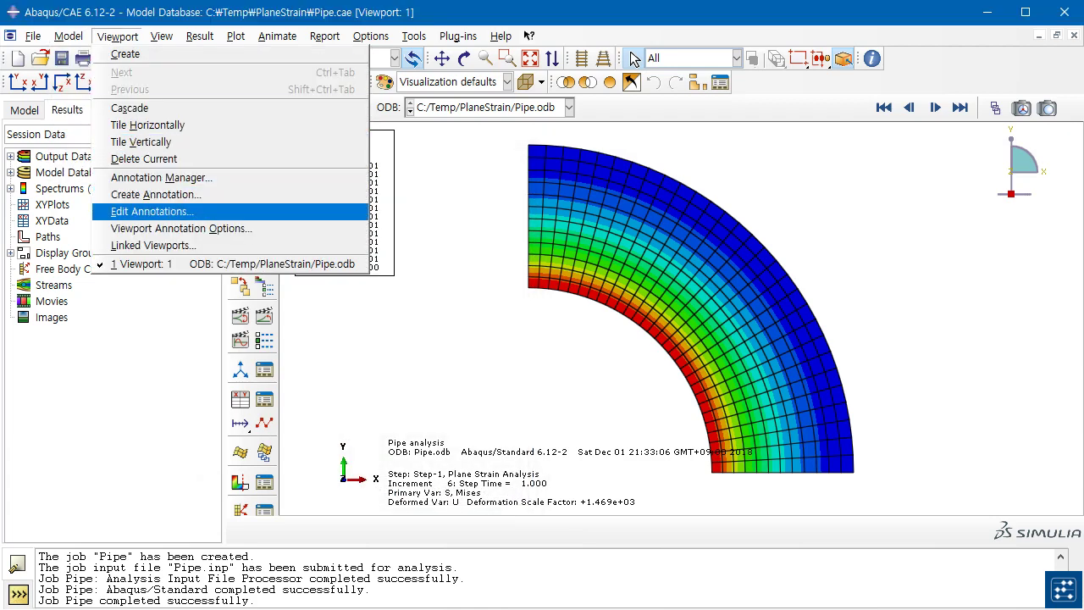
left_click(182, 228)
left_click(915, 204)
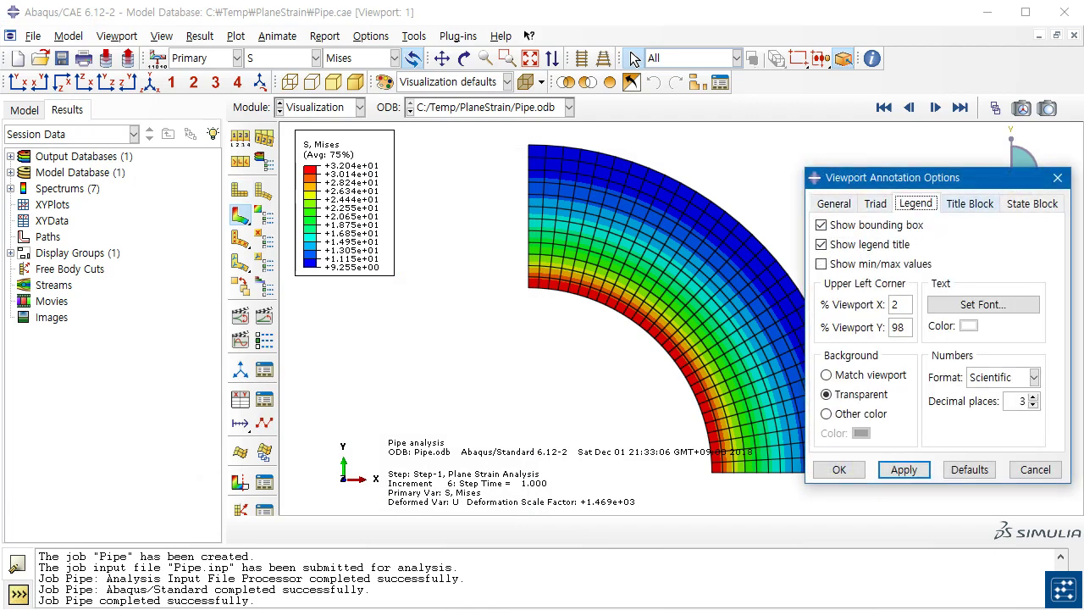
left_click(969, 203)
left_click(834, 203)
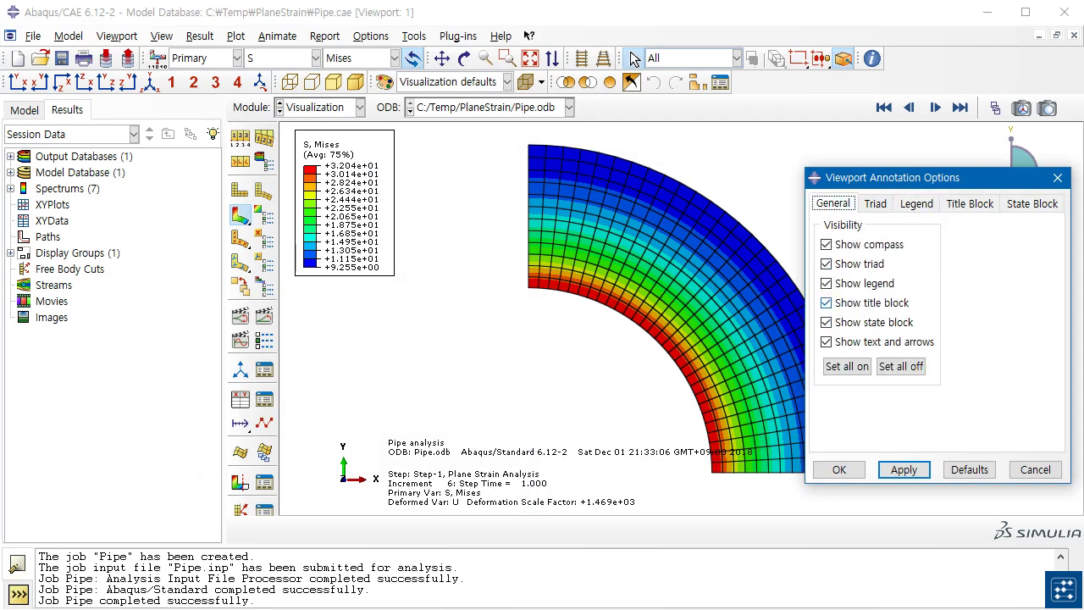
left_click(826, 244)
left_click(826, 302)
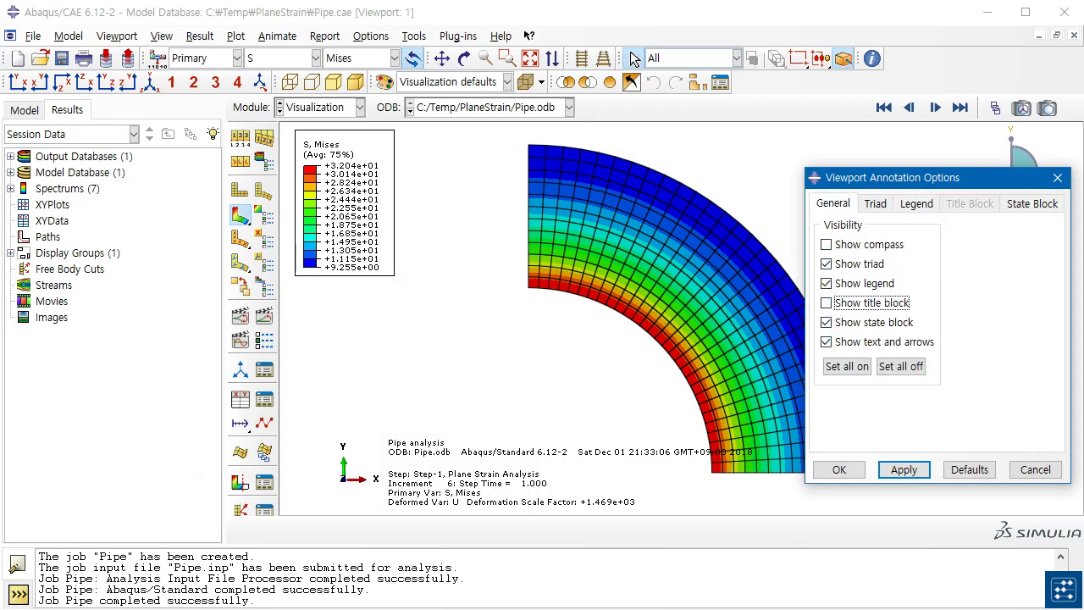
left_click(904, 469)
left_click(839, 469)
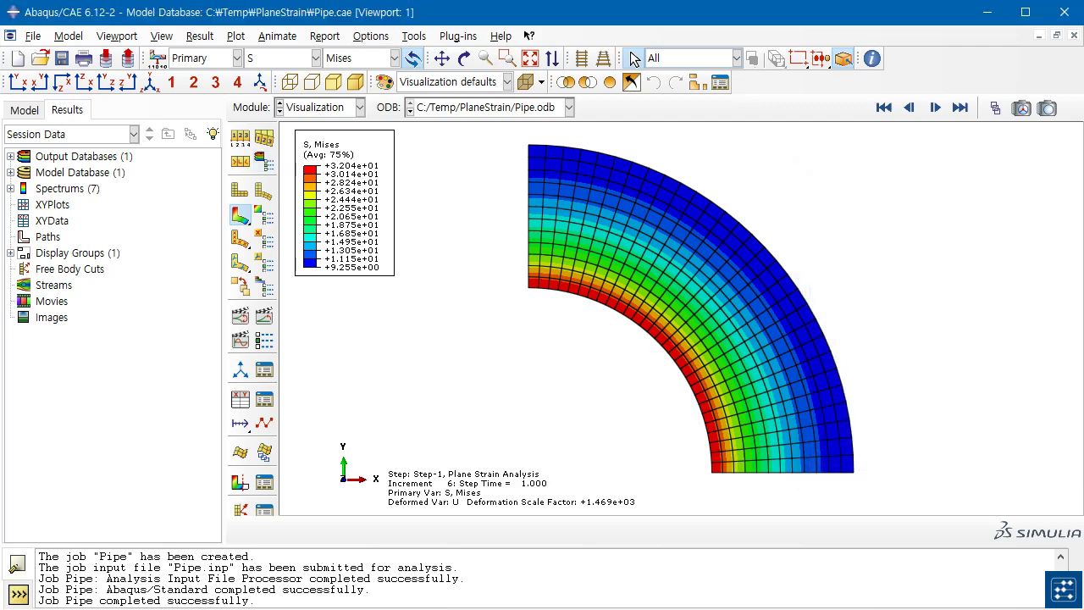
Open the mirror and pattern settings of the ODB display options
left_click(529, 58)
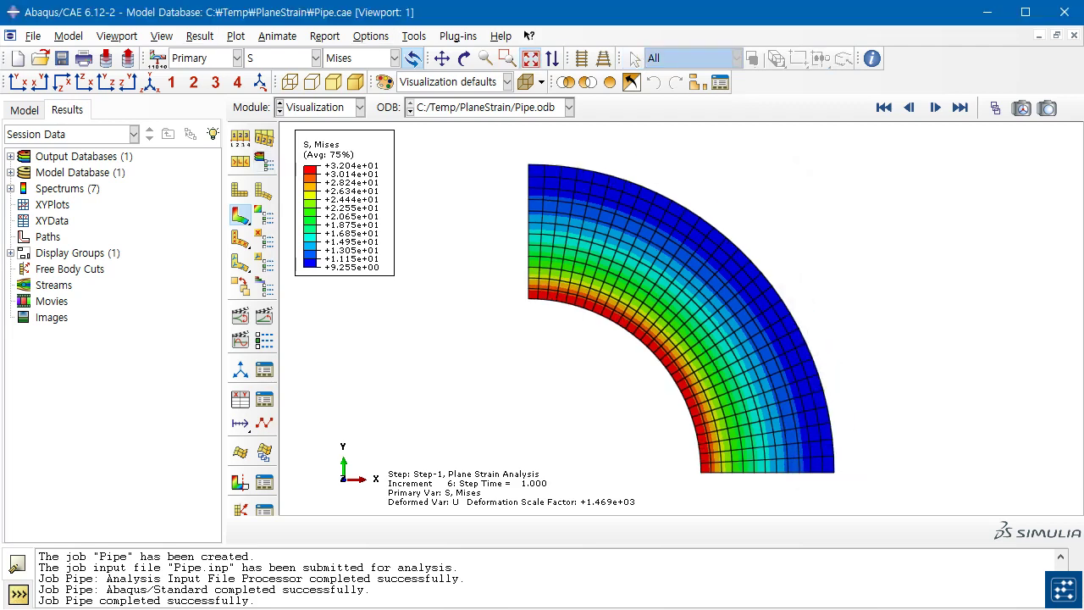
left_click(162, 35)
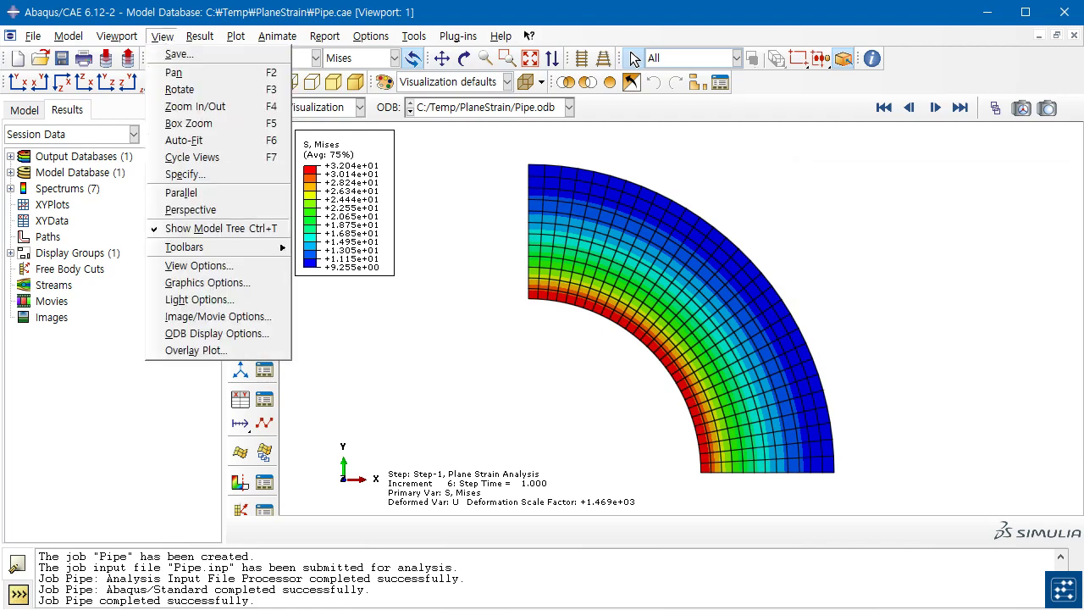
left_click(217, 332)
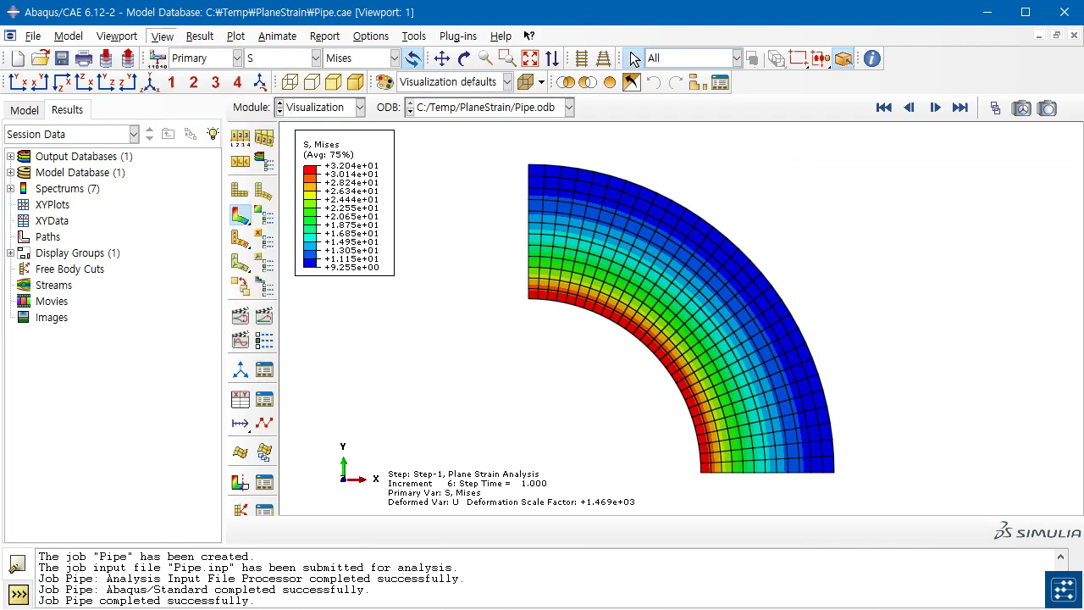
left_click_drag(136, 160, 684, 76)
left_click(719, 95)
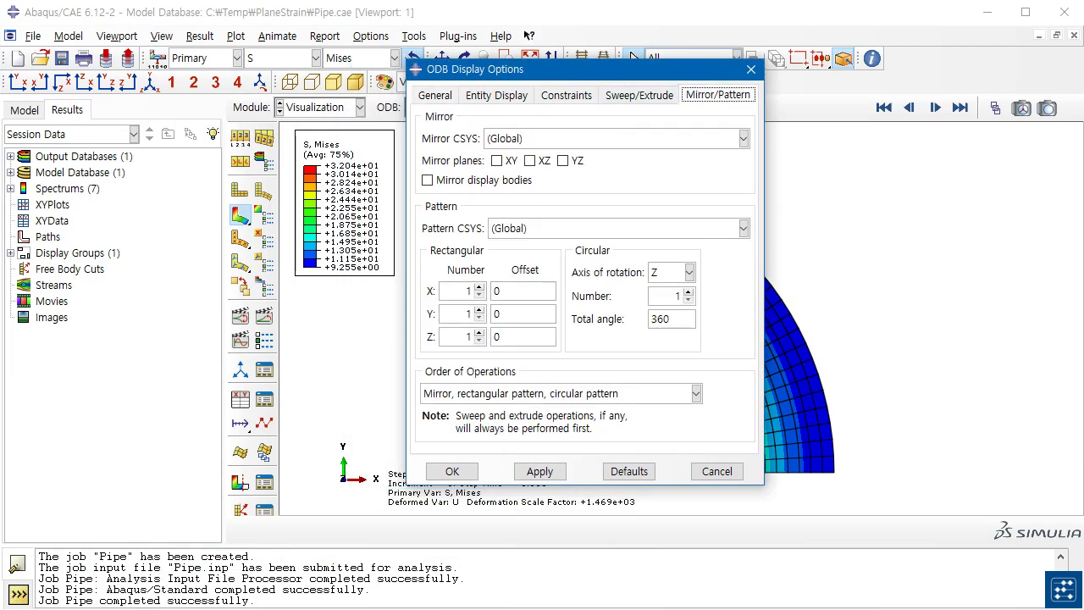